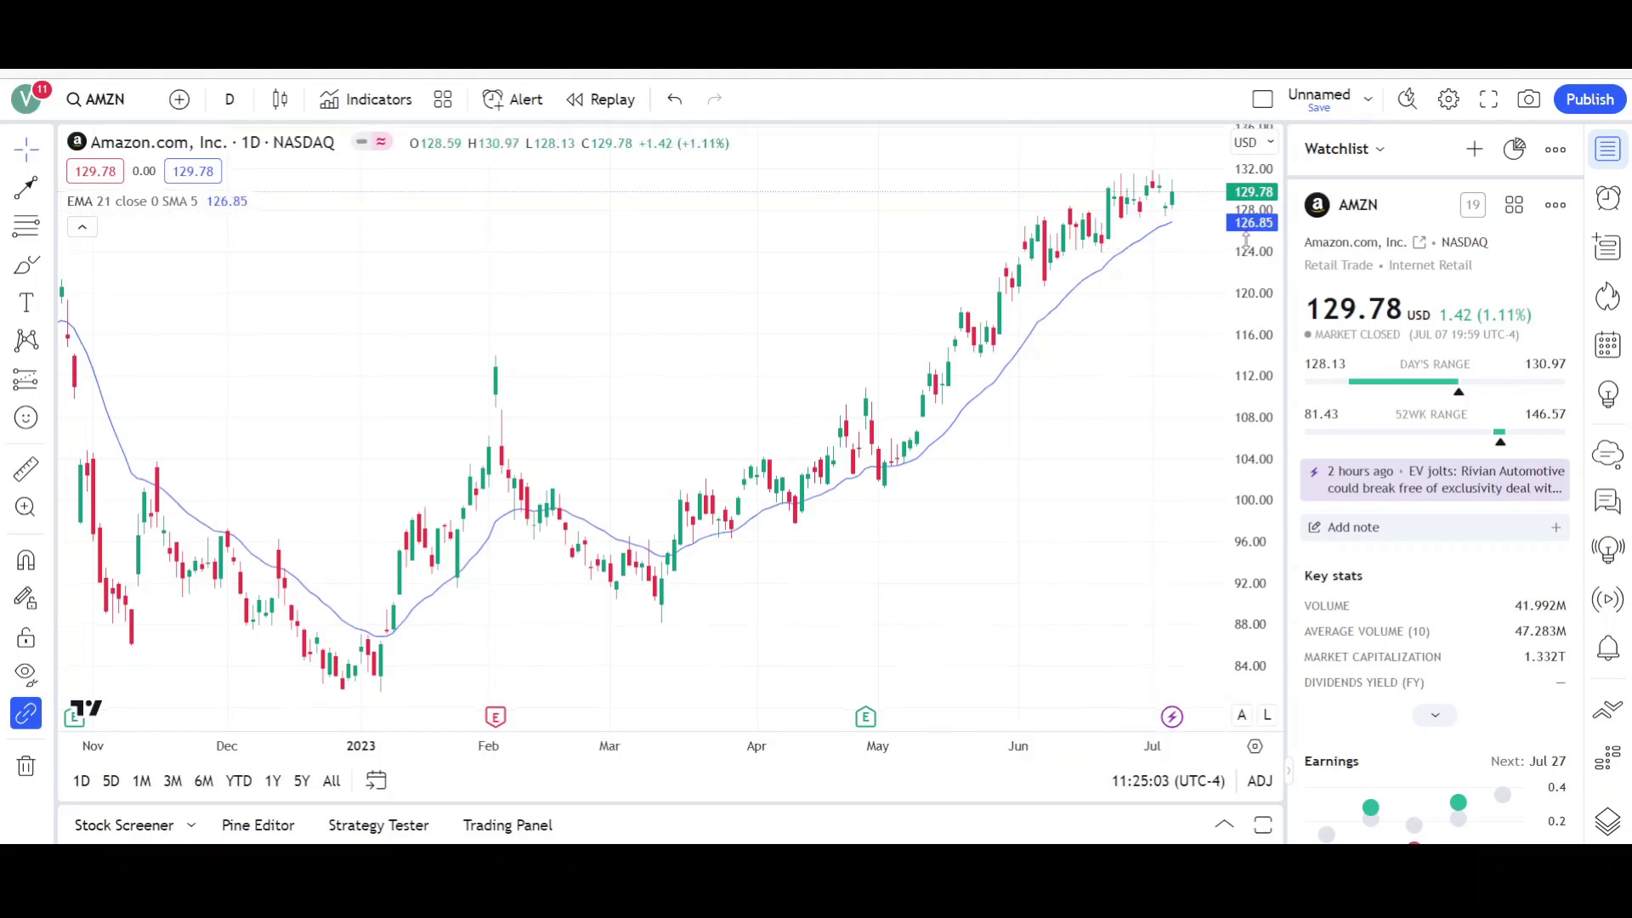
Draw a parallel channel along the lows from about 81.46 on 6 January to 109.73 on 8 August 2023, spanning up to the February high.
drag(1158, 321, 1019, 317)
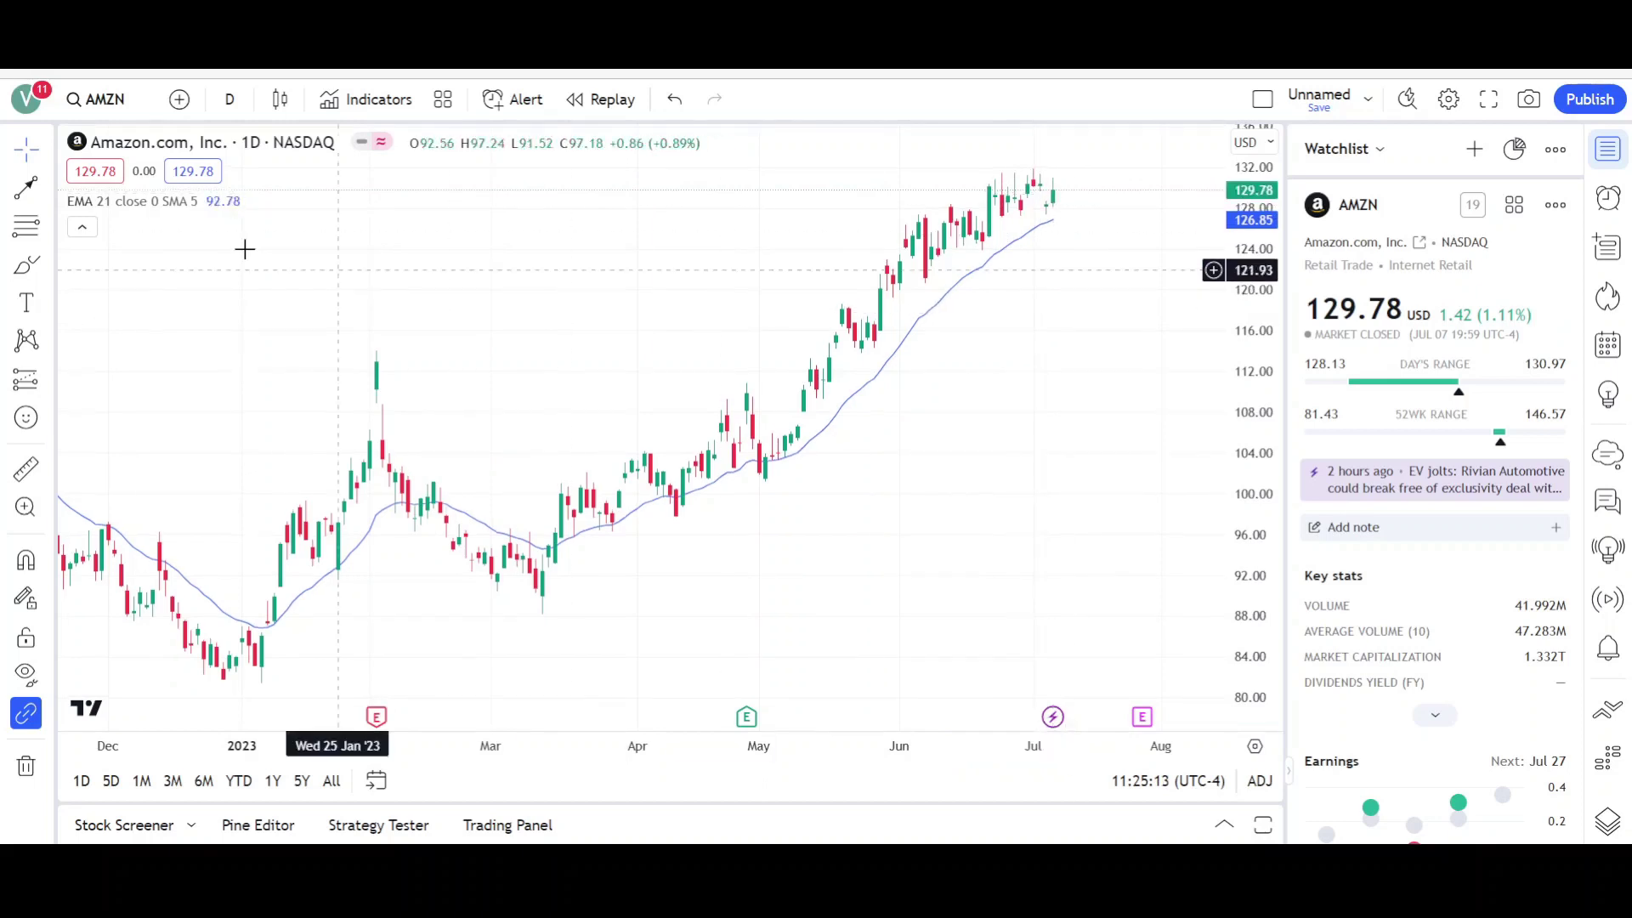
click(48, 187)
click(131, 615)
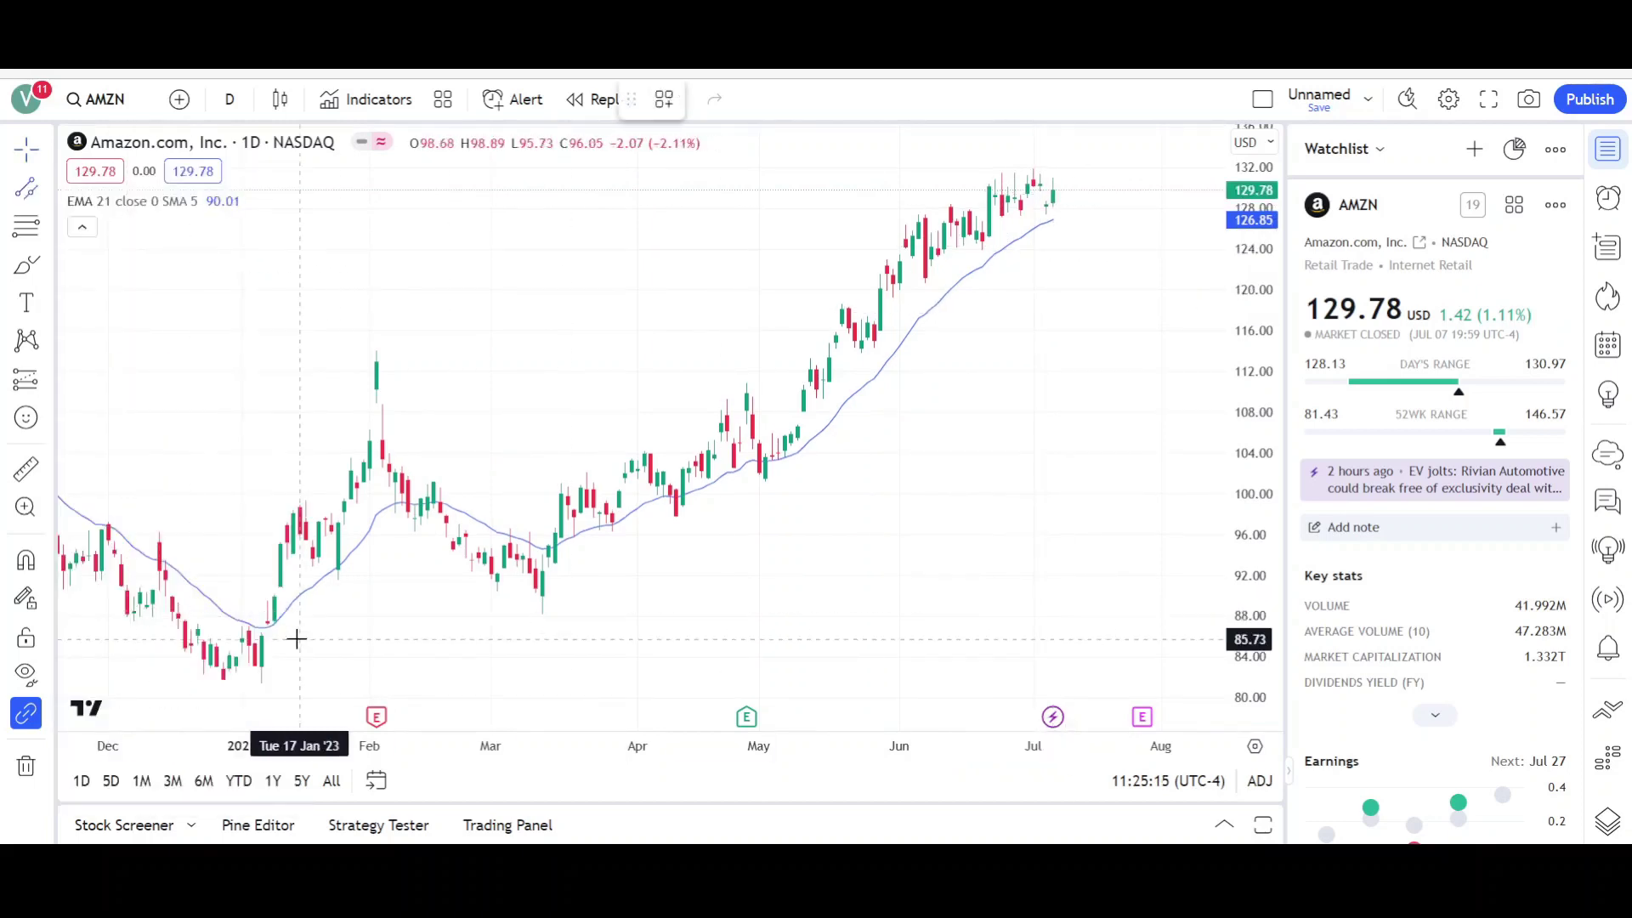
click(295, 672)
click(1191, 394)
click(527, 306)
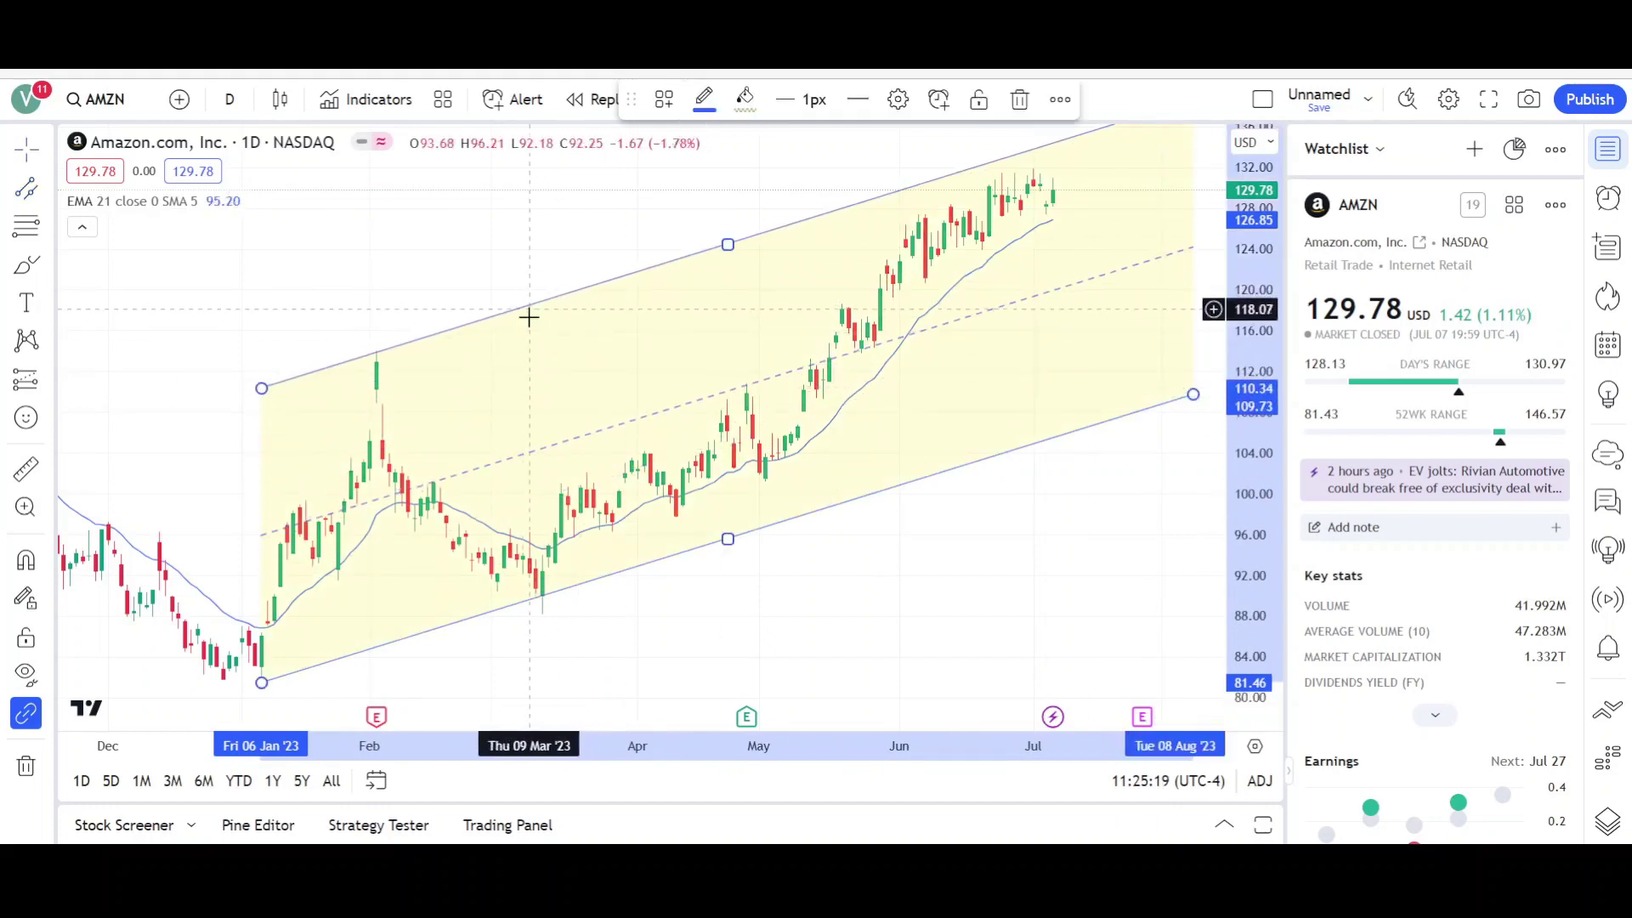
click(692, 226)
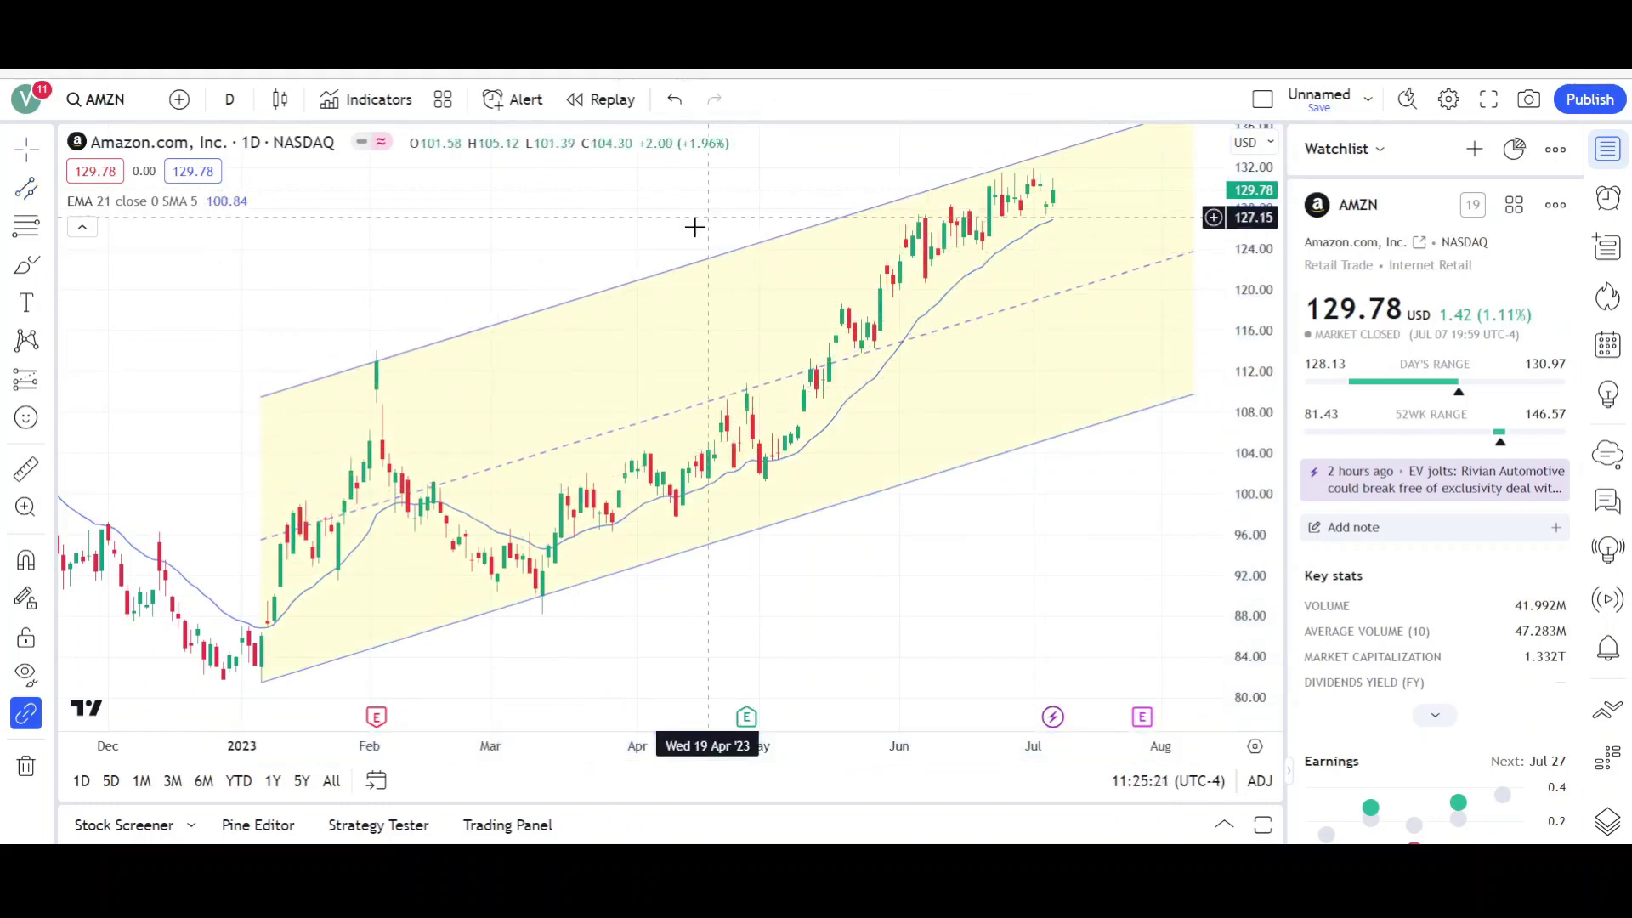
Draw an arrow from the January 2023 low at about 81.56 up to the February high at about 113.71.
drag(1249, 247, 1250, 275)
drag(1111, 528, 1029, 533)
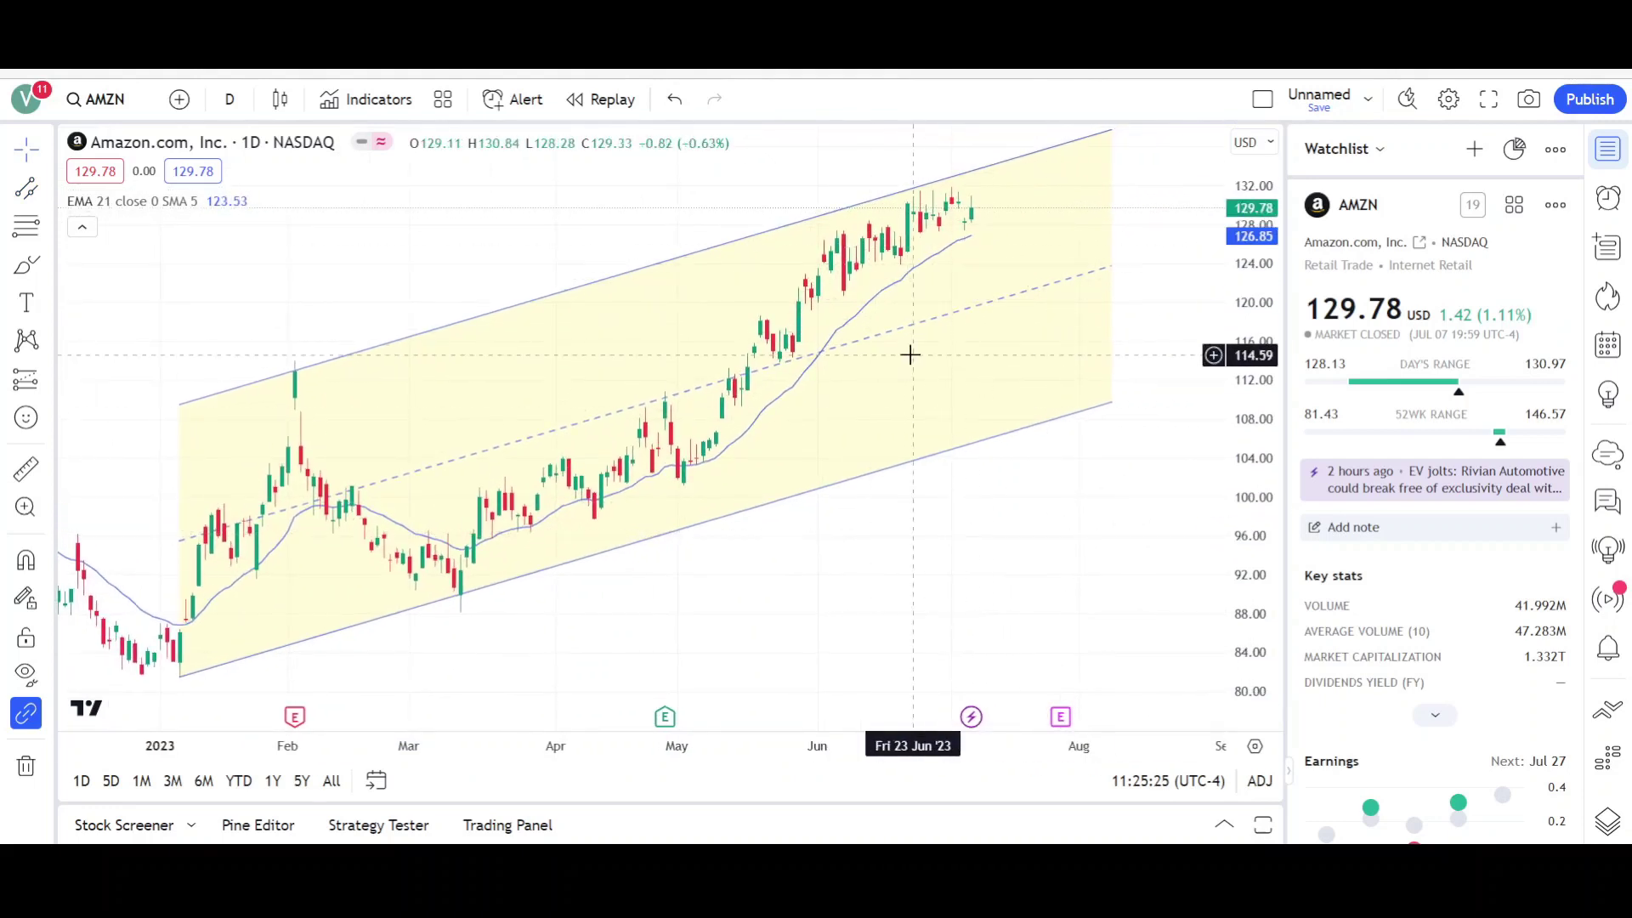
click(44, 188)
click(135, 186)
mouse_move(186, 676)
mouse_down()
mouse_move(284, 430)
mouse_move(292, 365)
mouse_up()
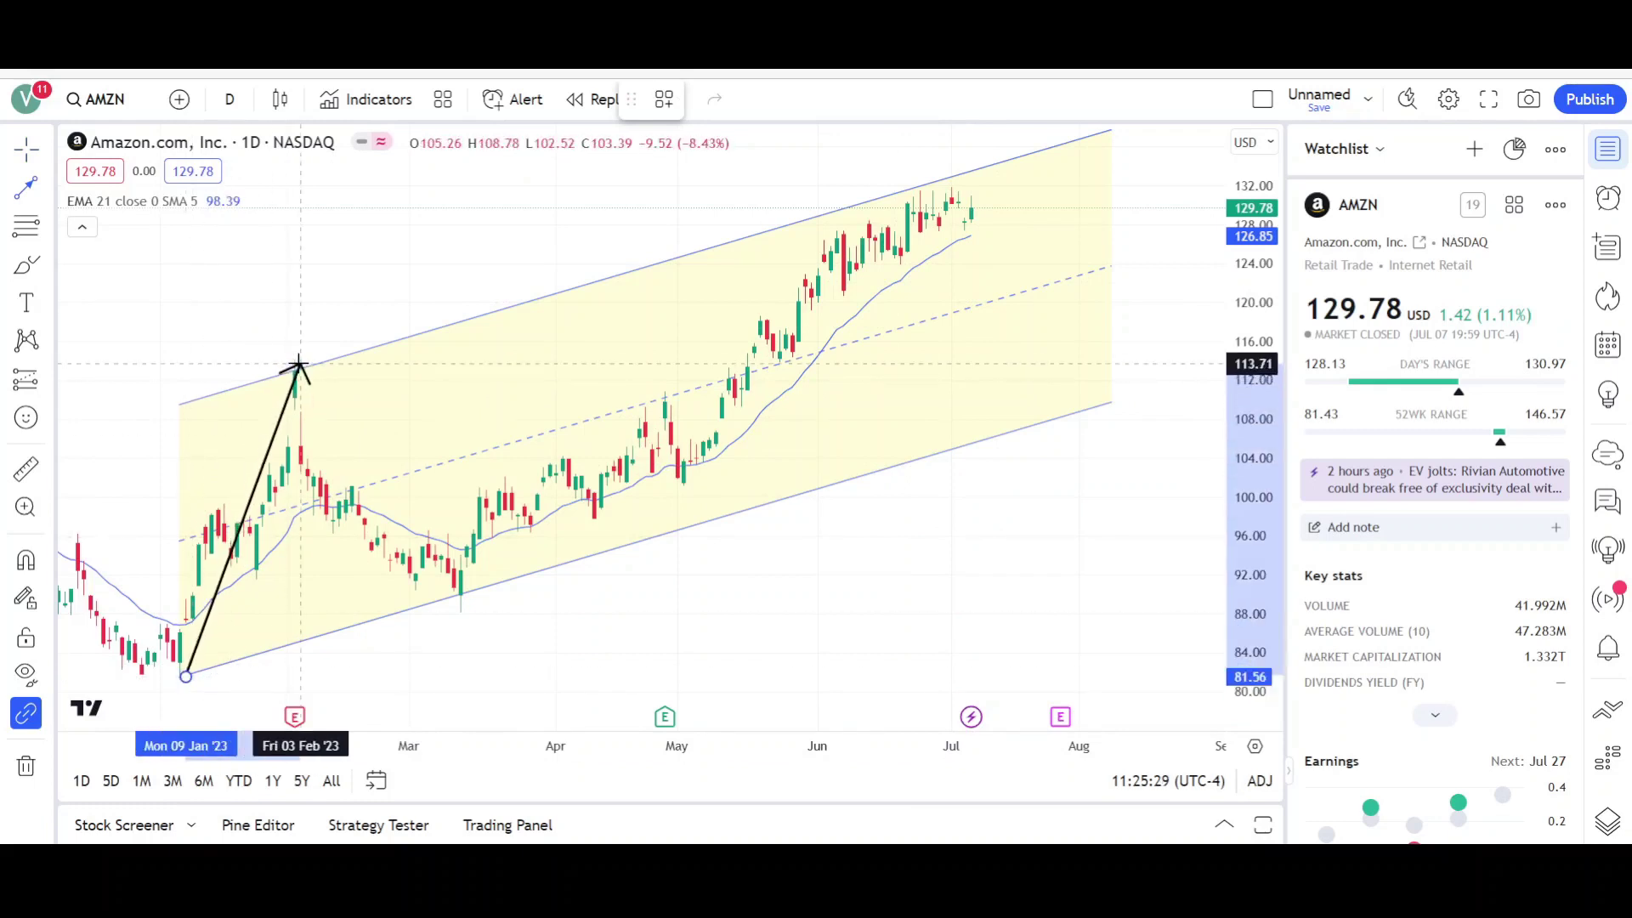
Clone the arrow and move the copy so that it starts at the 13 March low, at about 88.12.
right_click(287, 381)
click(357, 510)
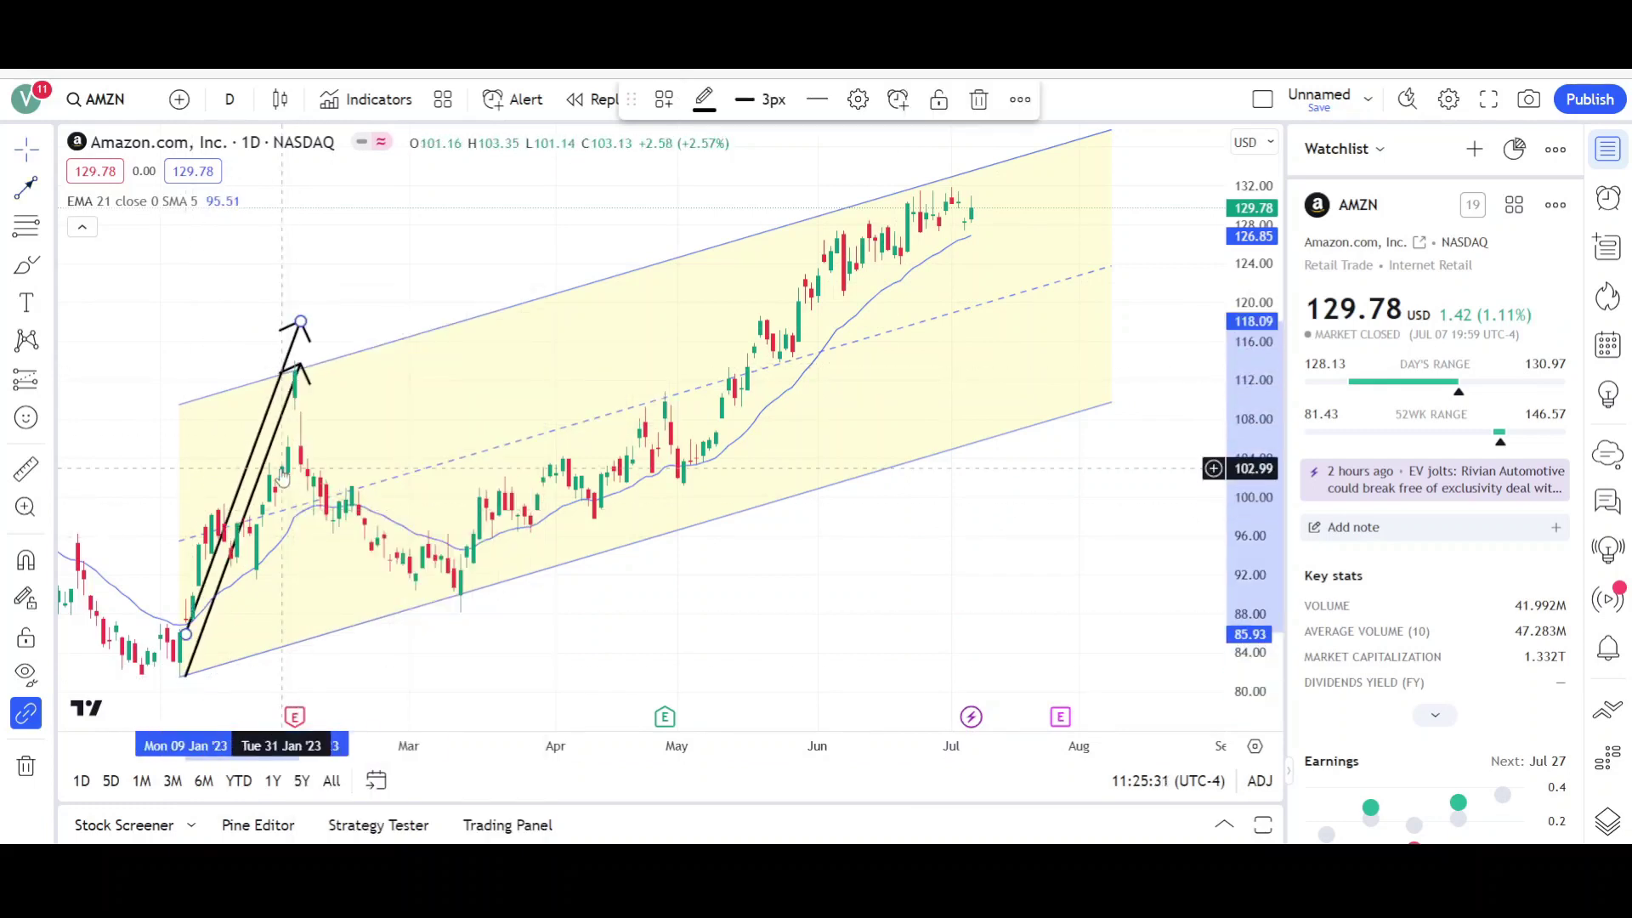
drag(255, 460, 518, 439)
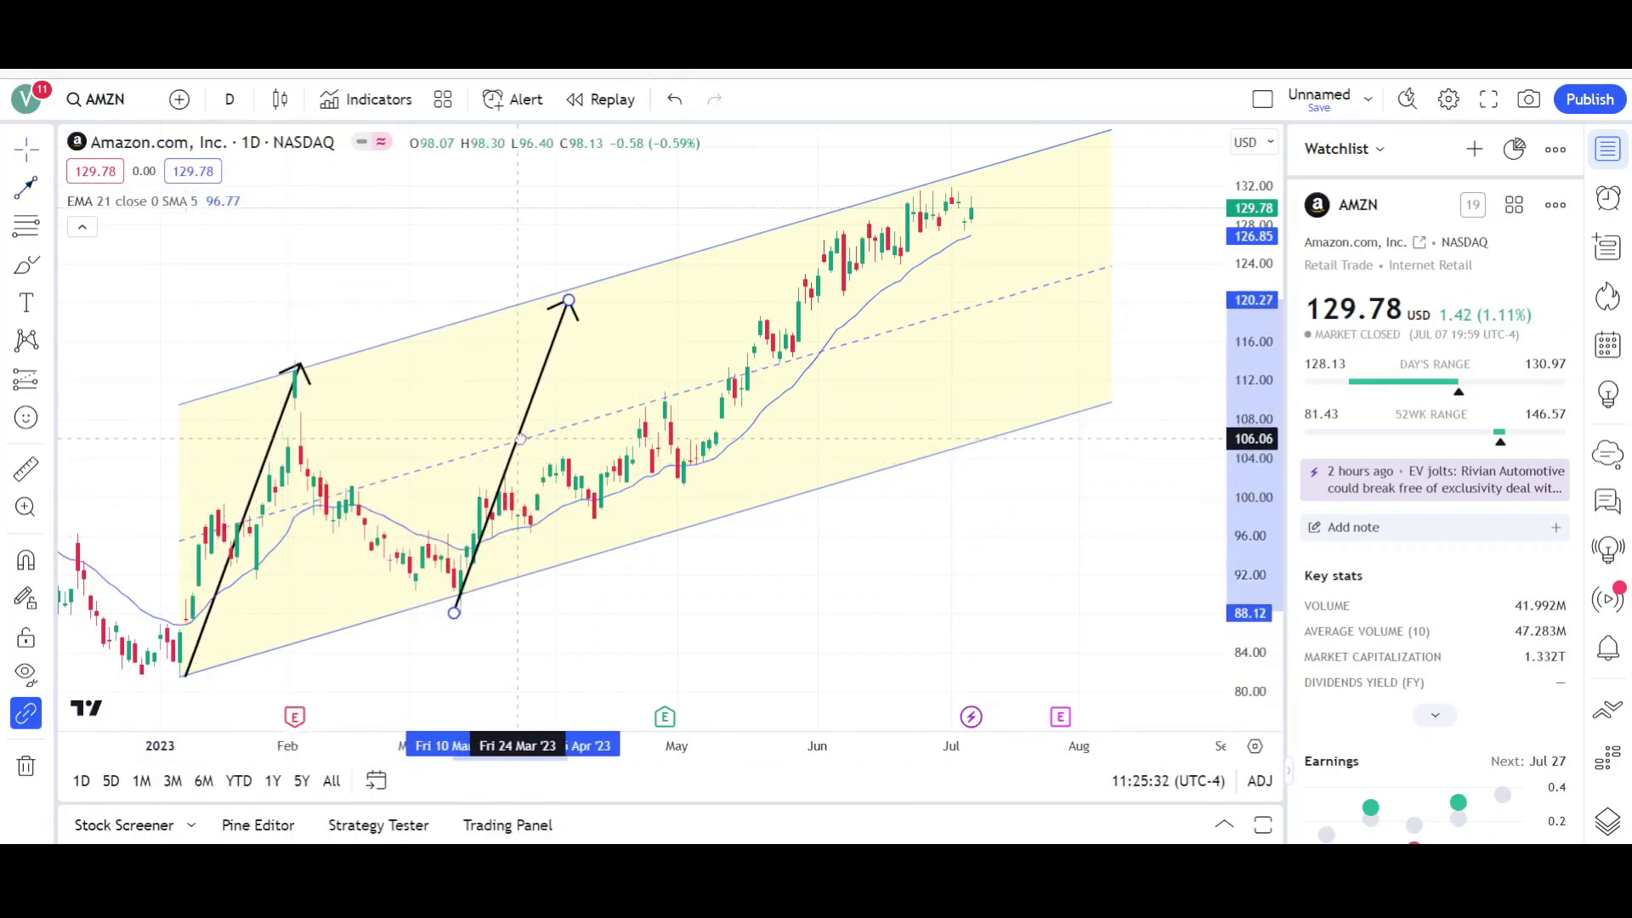
click(683, 519)
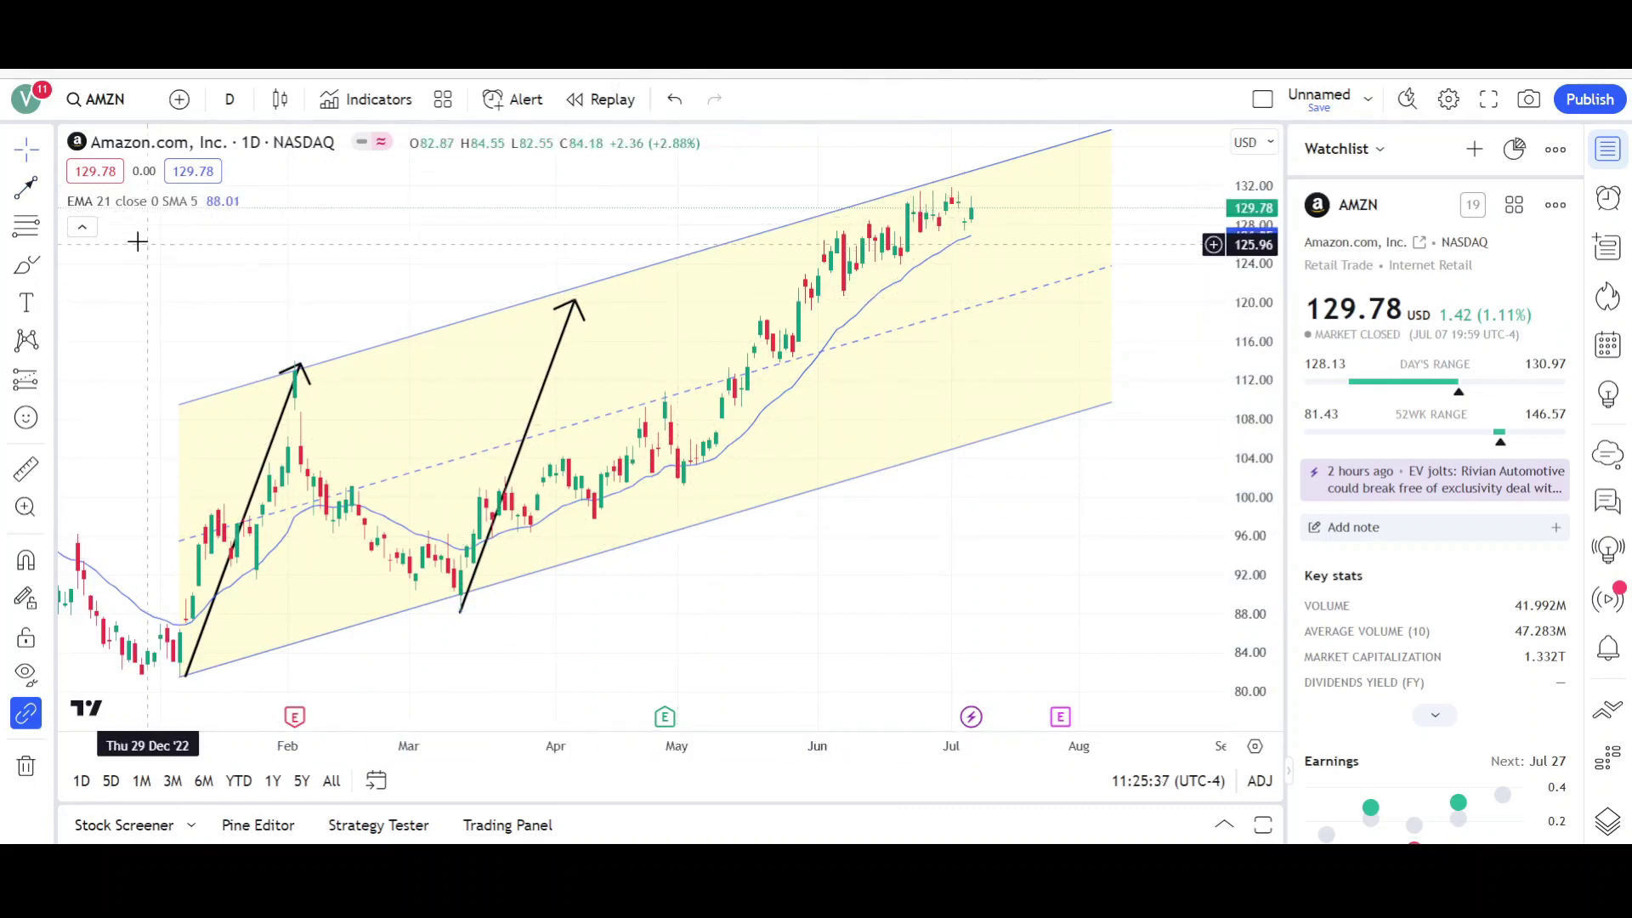
Draw a steeper parallel channel along the rally from about 100.81 on 2 May to 133.07 on 28 June 2023, and fill it orange.
click(48, 191)
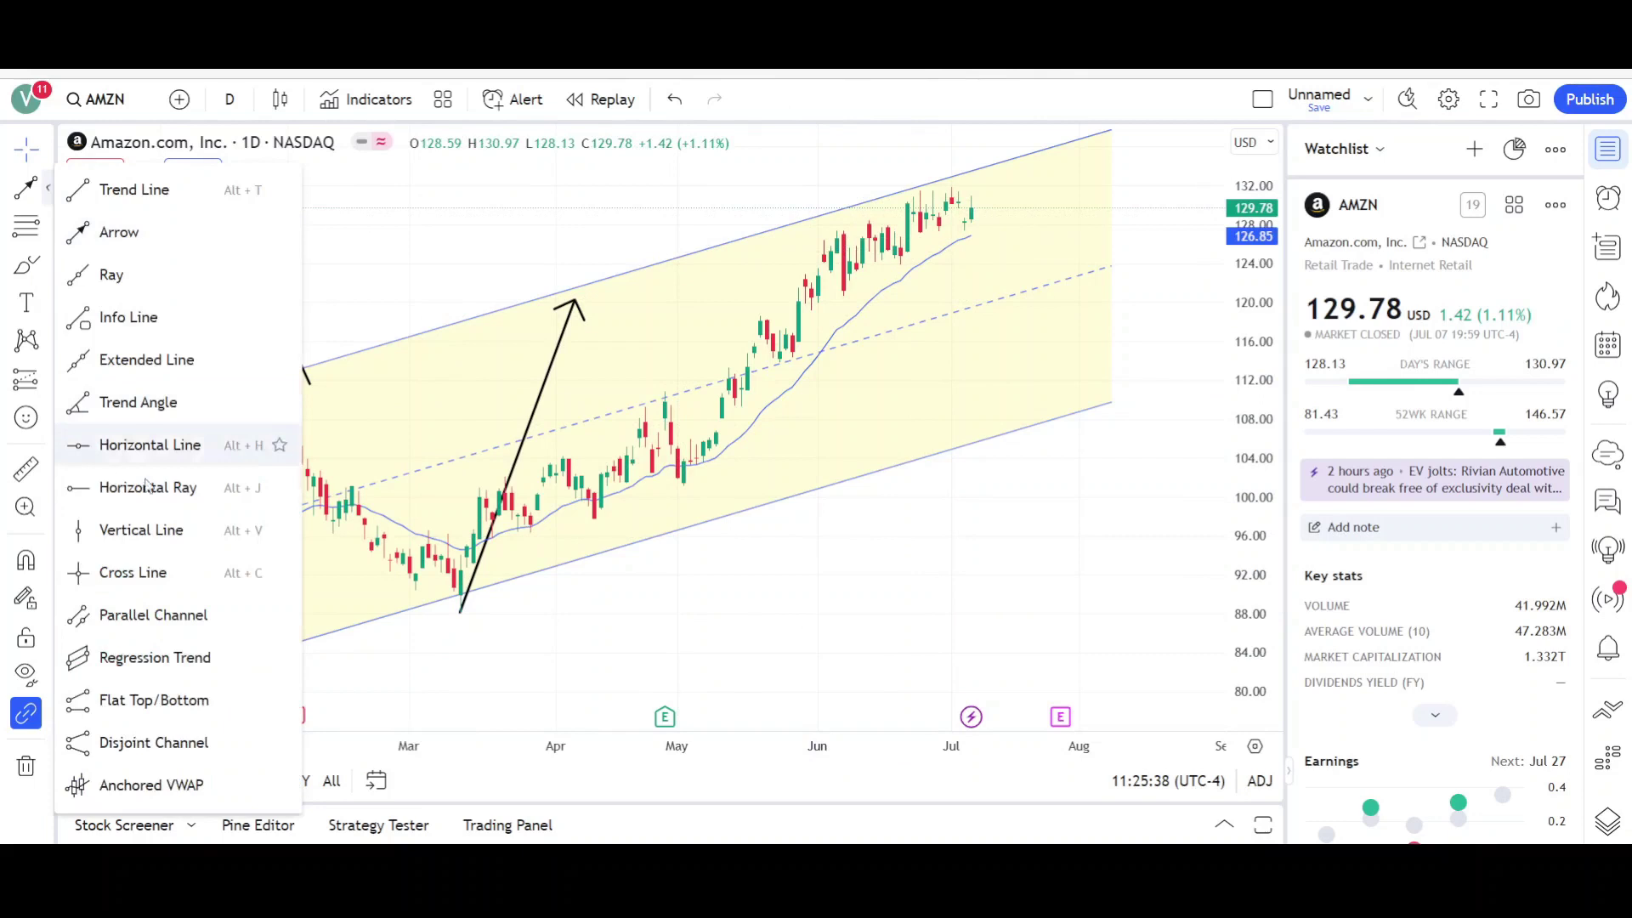
click(151, 620)
click(680, 490)
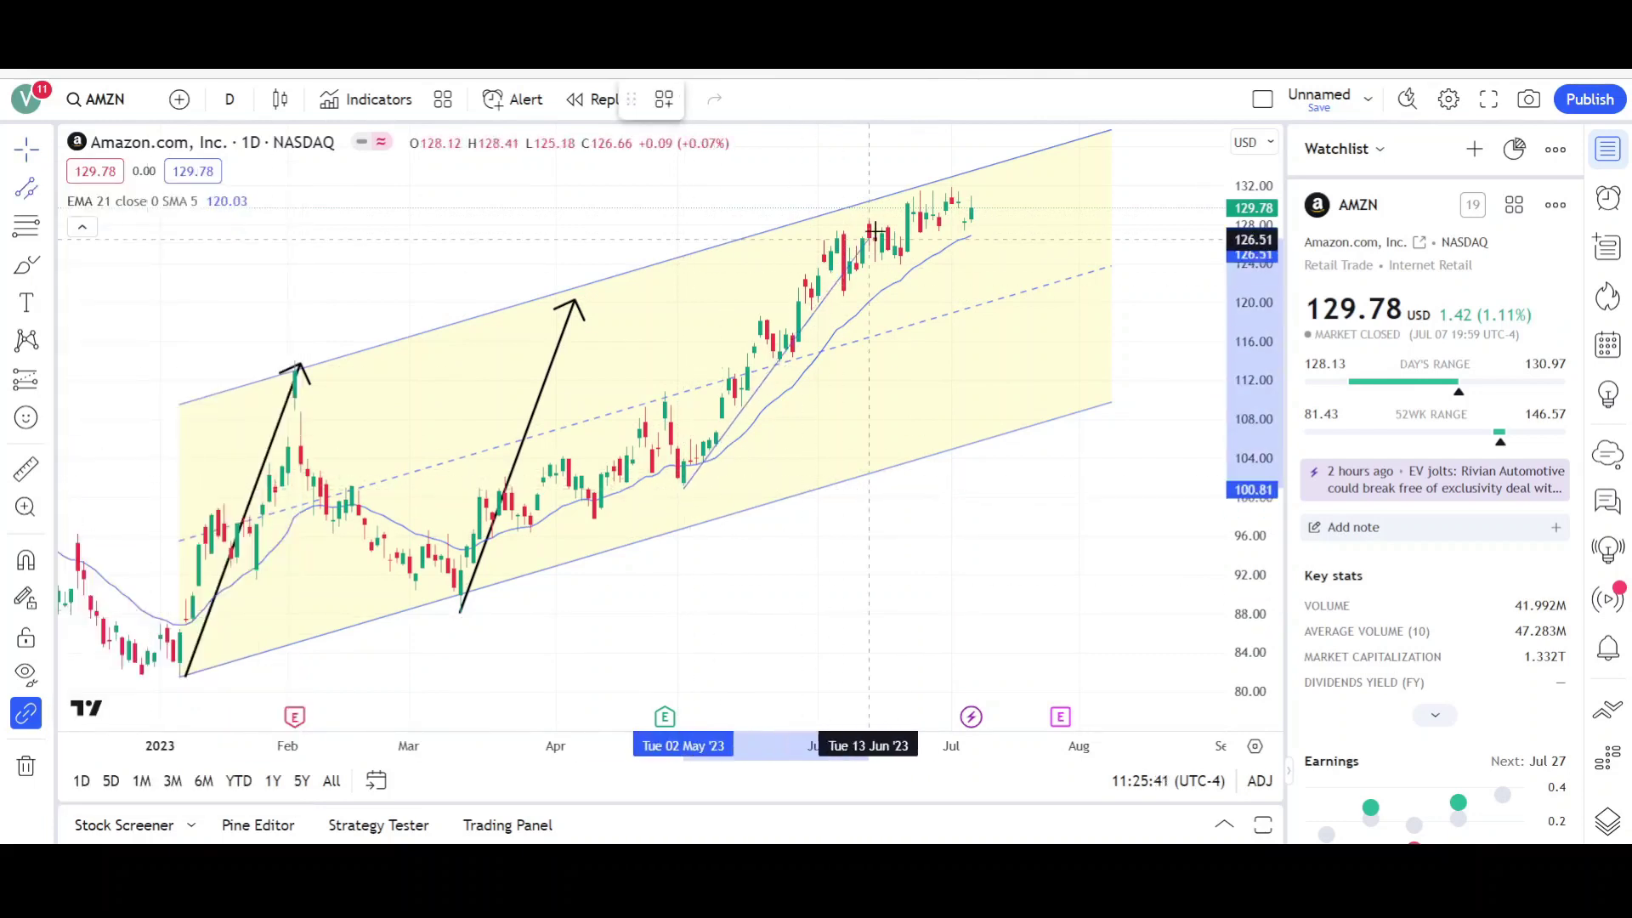
click(933, 176)
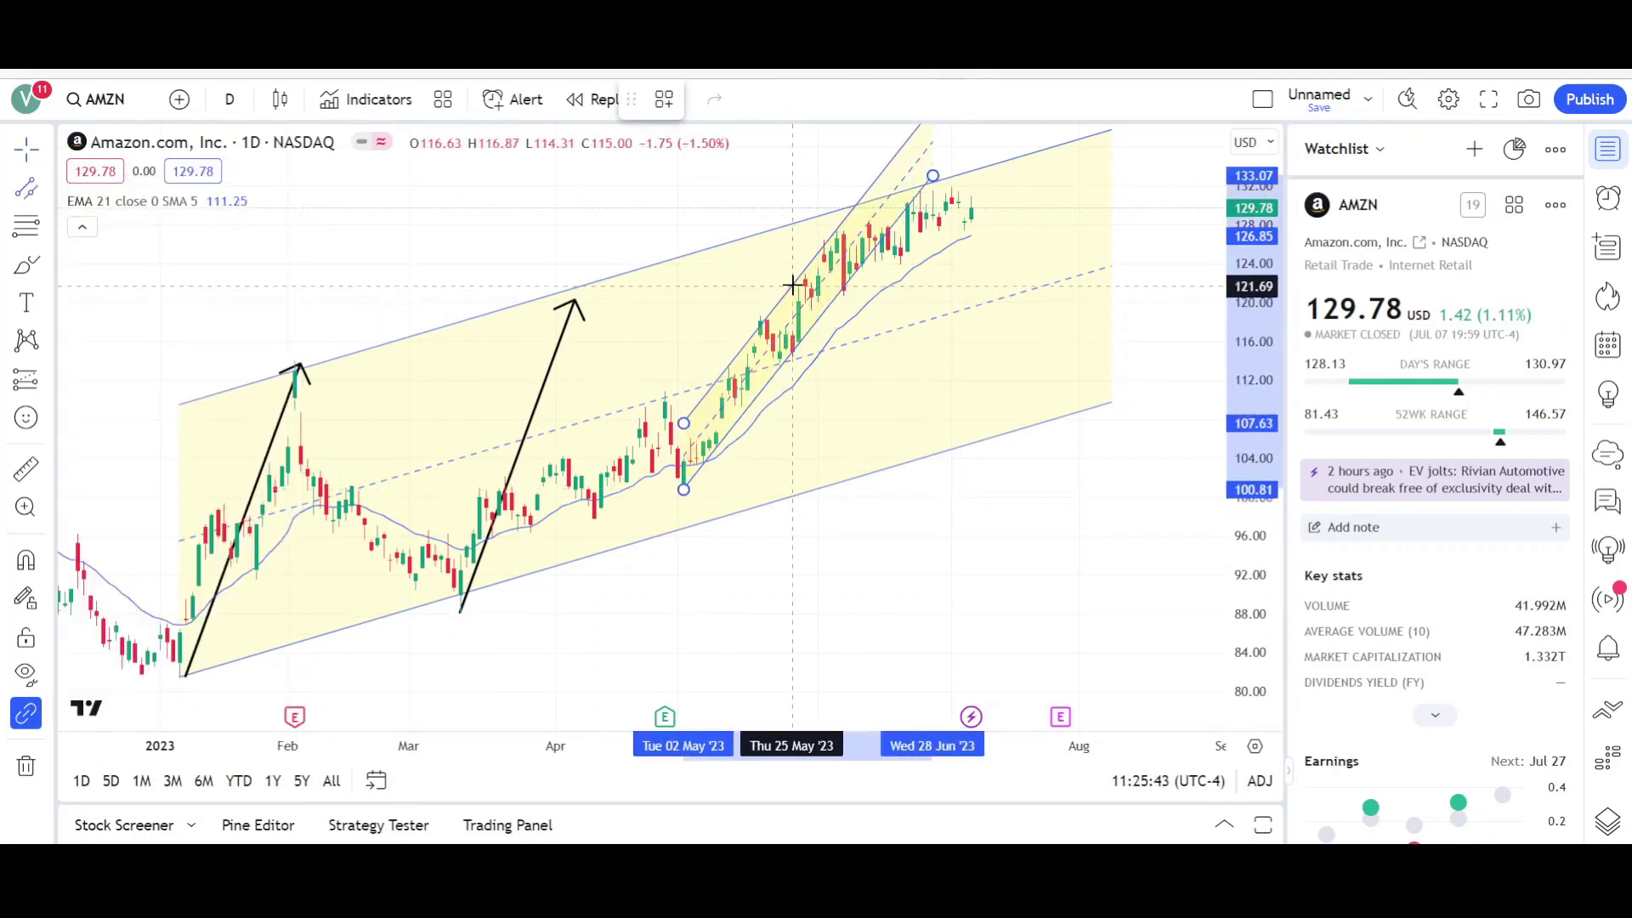
click(850, 211)
click(744, 100)
click(777, 172)
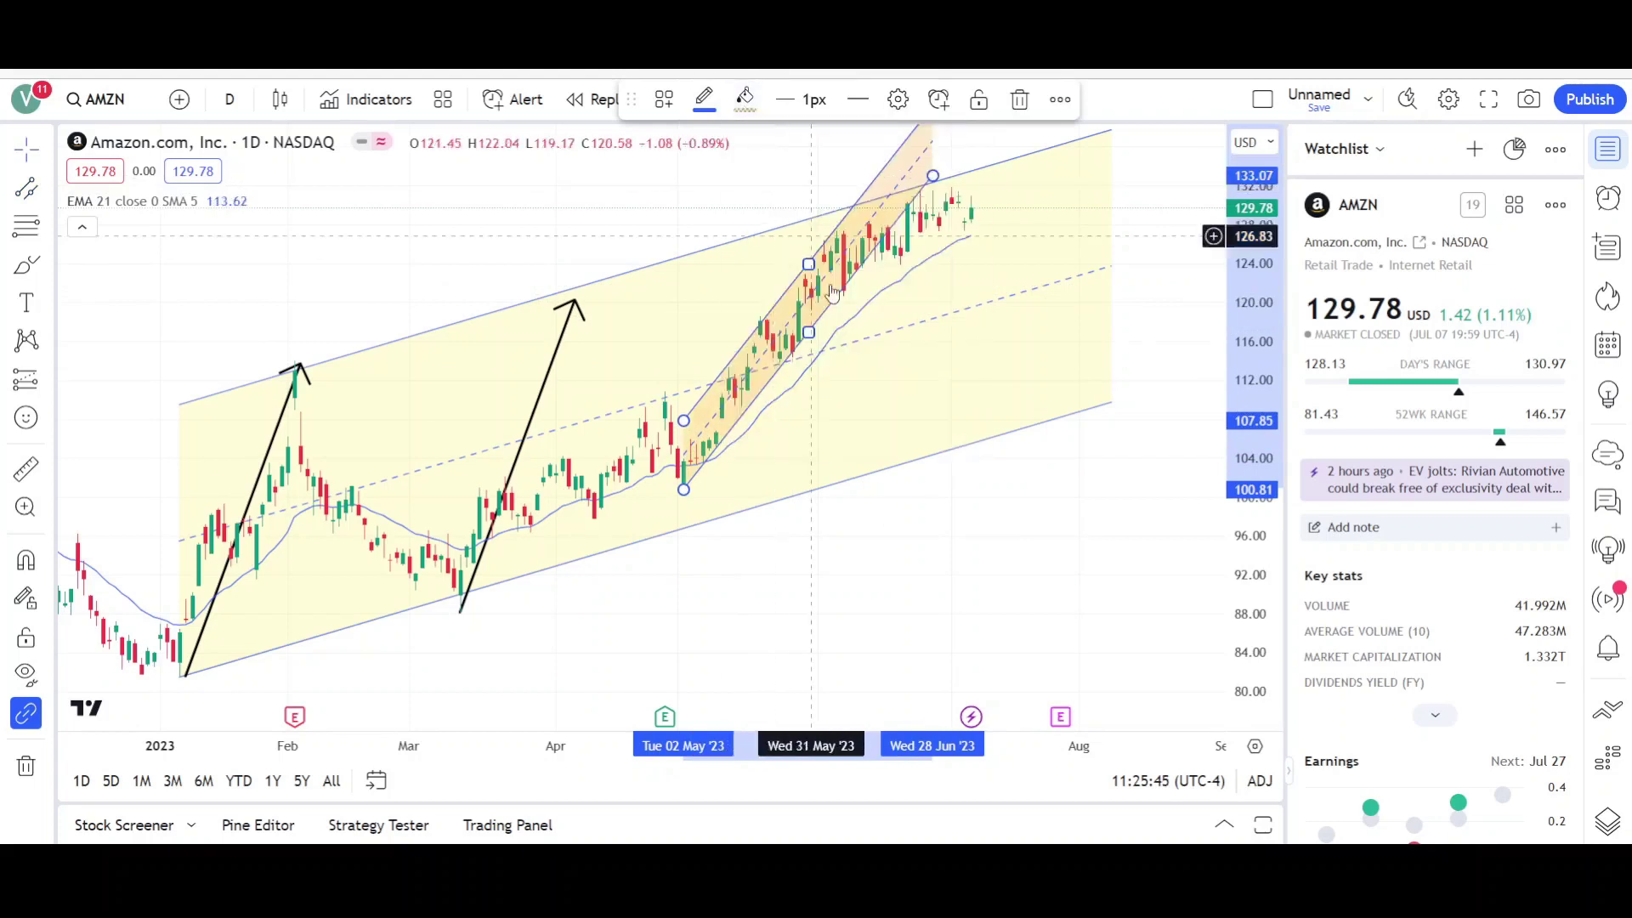
click(793, 568)
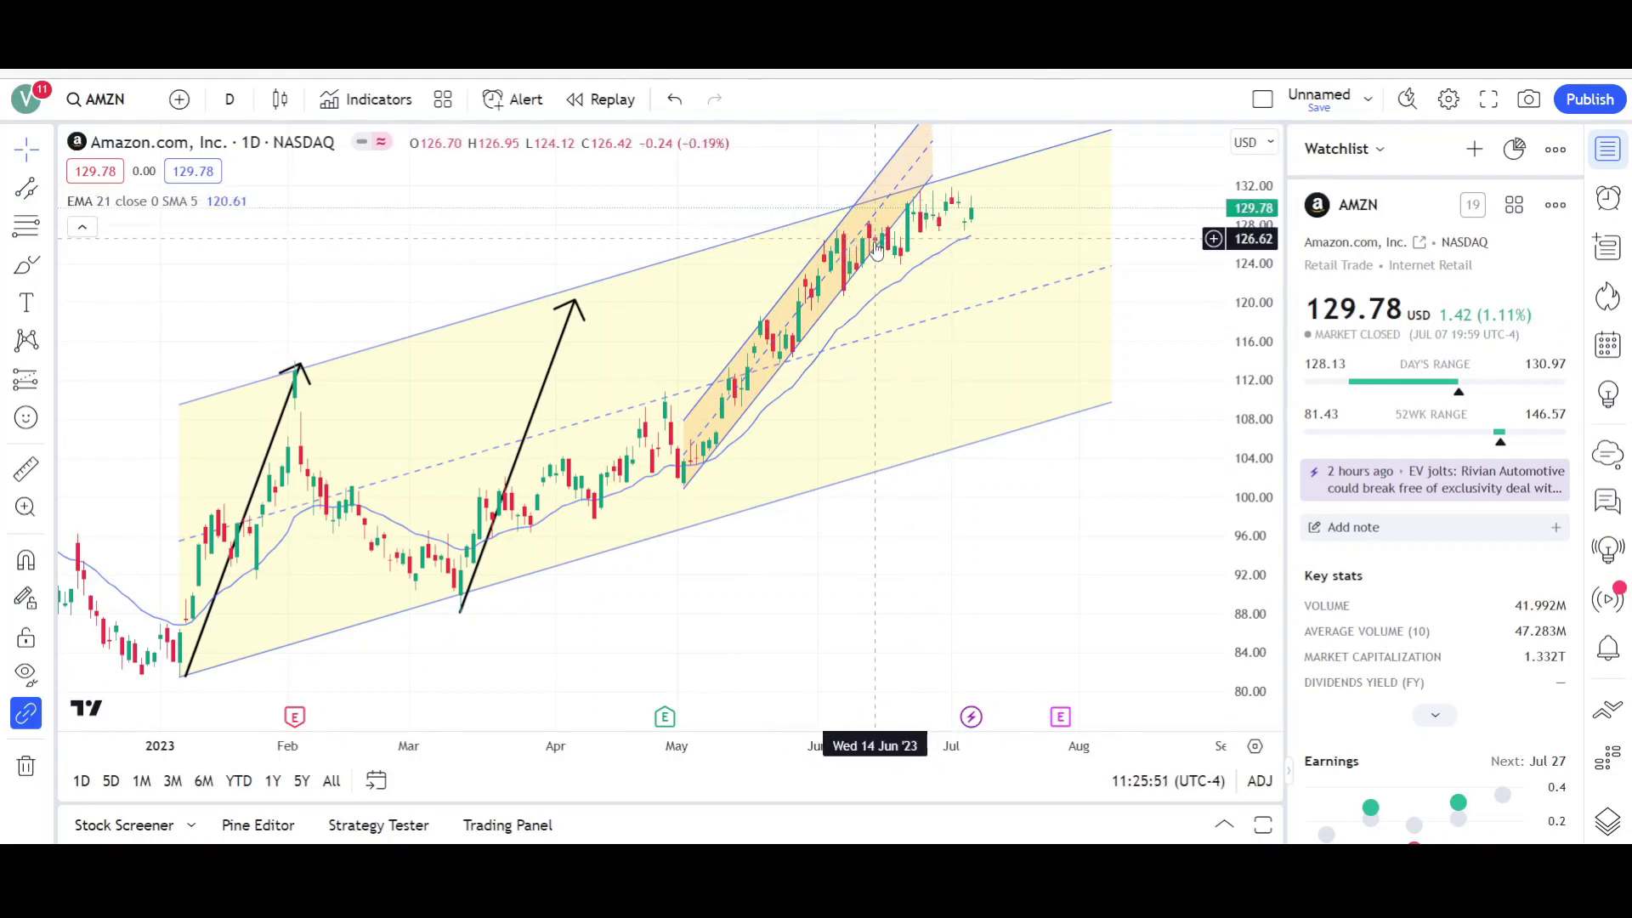
Circle the two early and mid-June highs near the steep orange channel with the red brush.
scroll(876, 246, up, 2)
mouse_move(750, 220)
mouse_down()
mouse_move(728, 236)
mouse_move(831, 208)
mouse_up()
click(896, 100)
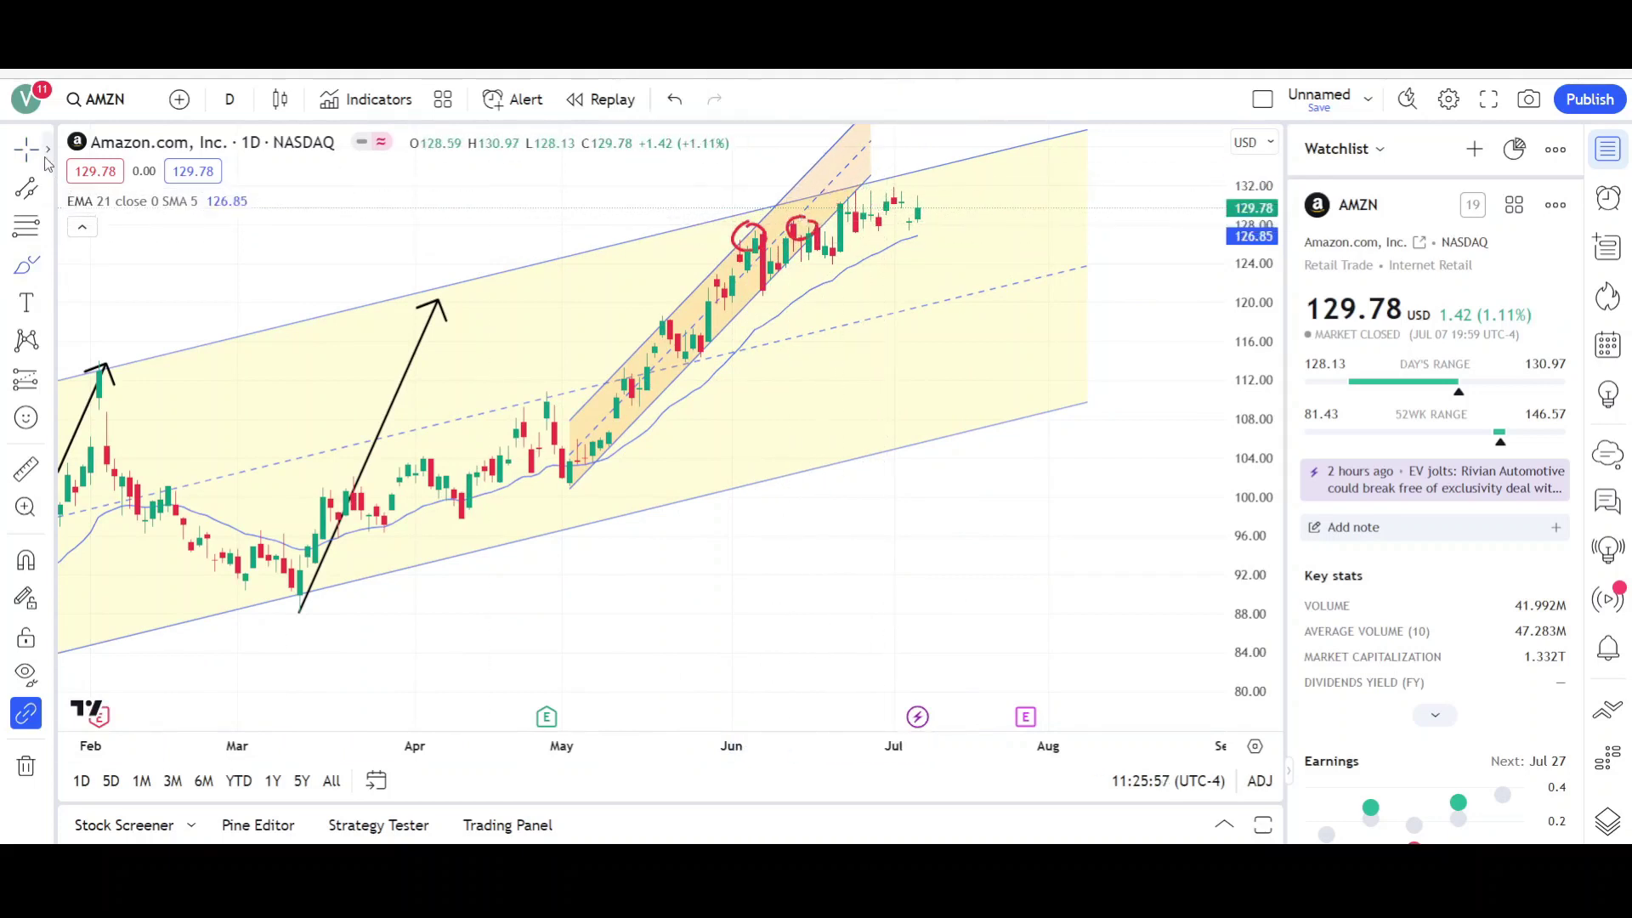
Delete both red brush circles around the June highs.
click(811, 224)
click(896, 100)
click(757, 247)
click(901, 106)
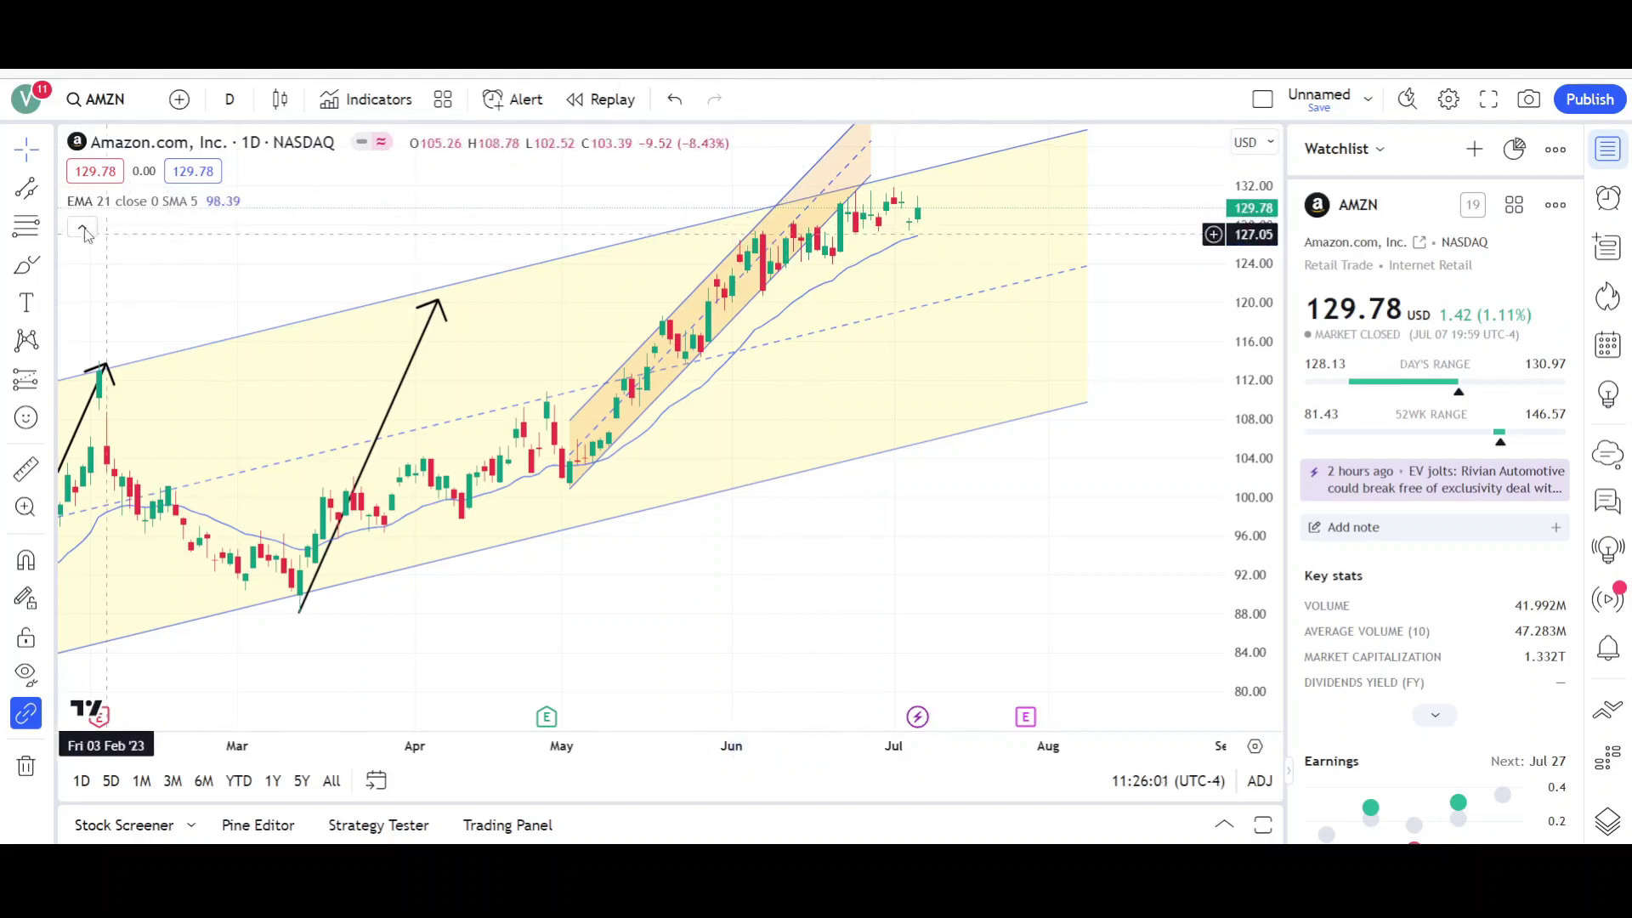
Draw a nearly flat, cyan-filled parallel channel over the recent consolidation from 8 June to 25 July 2023, between about 127 and 131.
drag(771, 199, 1003, 199)
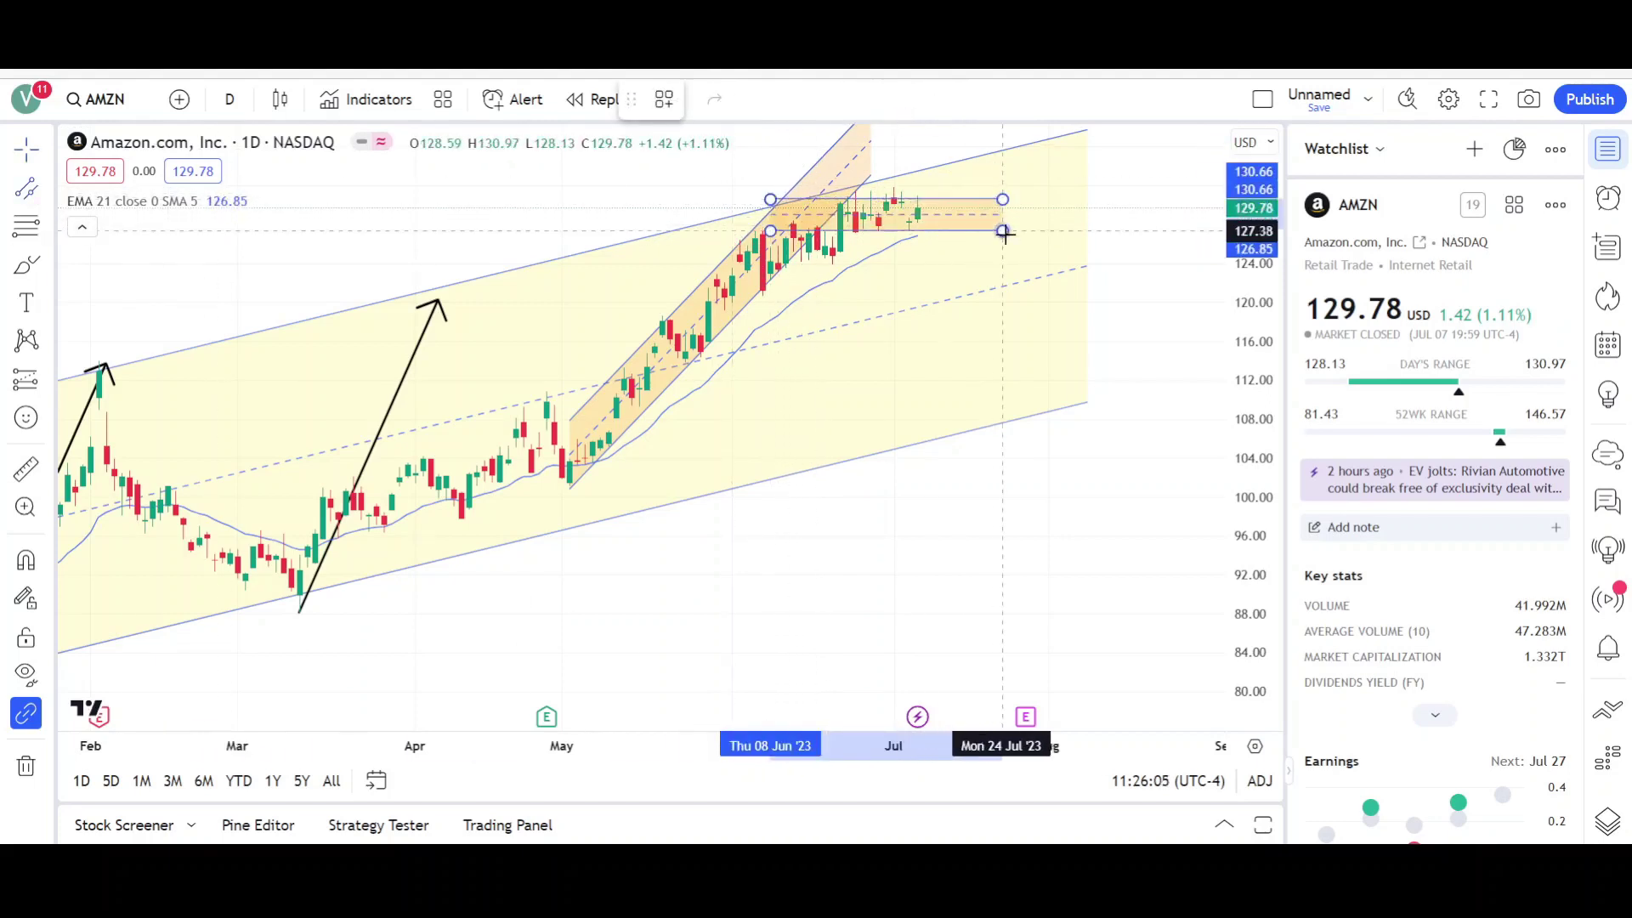
click(1003, 233)
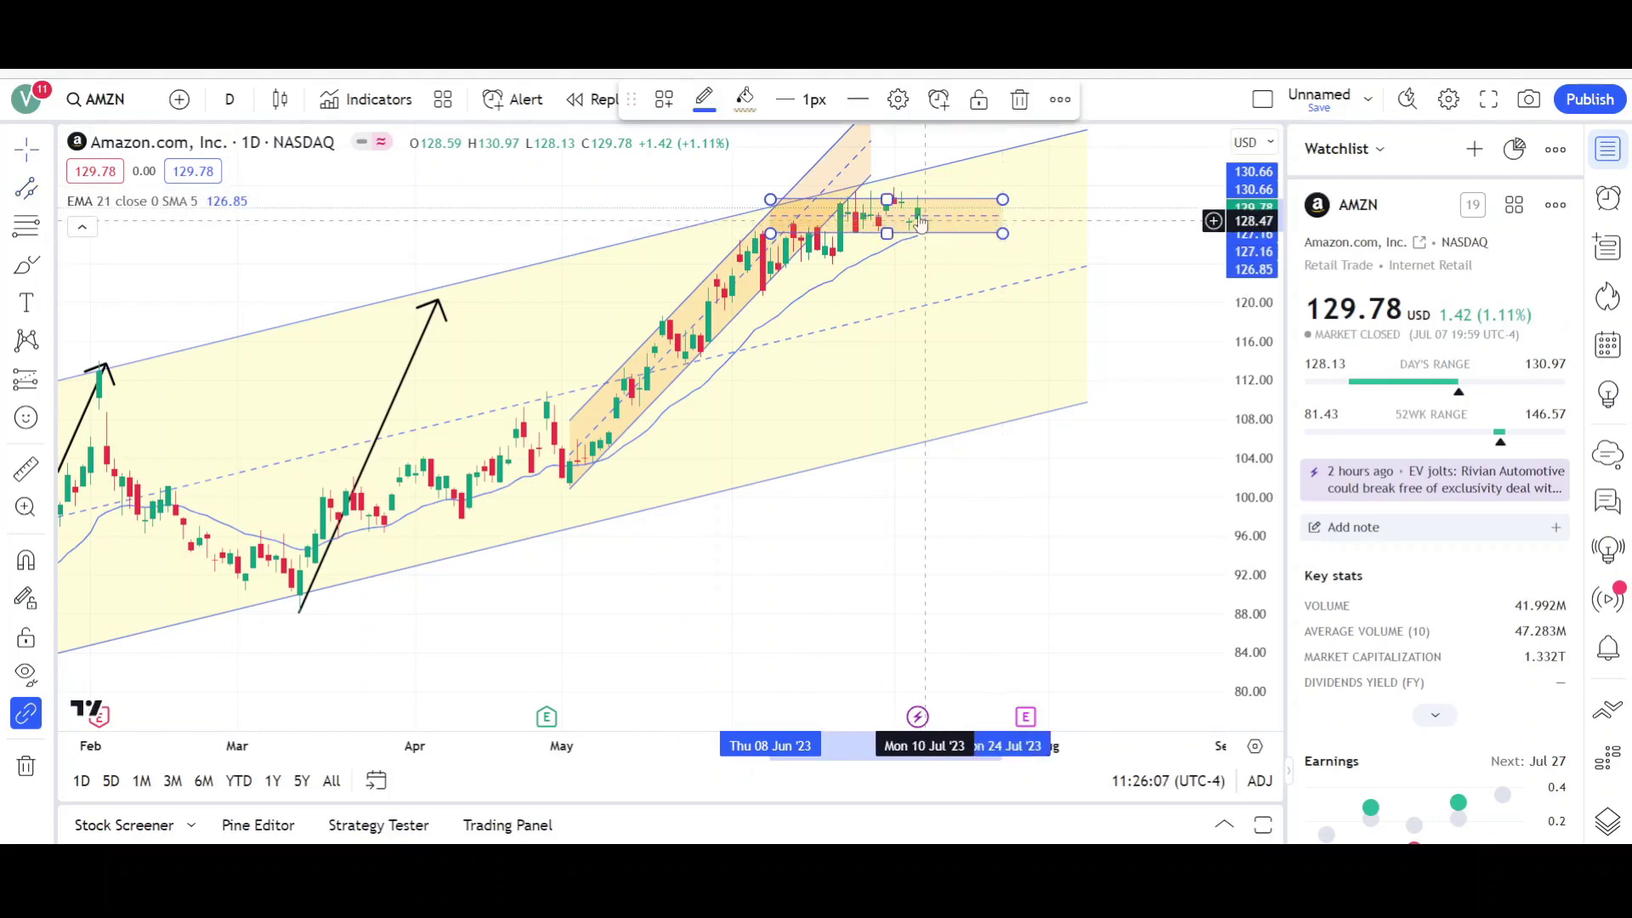
click(745, 100)
click(816, 170)
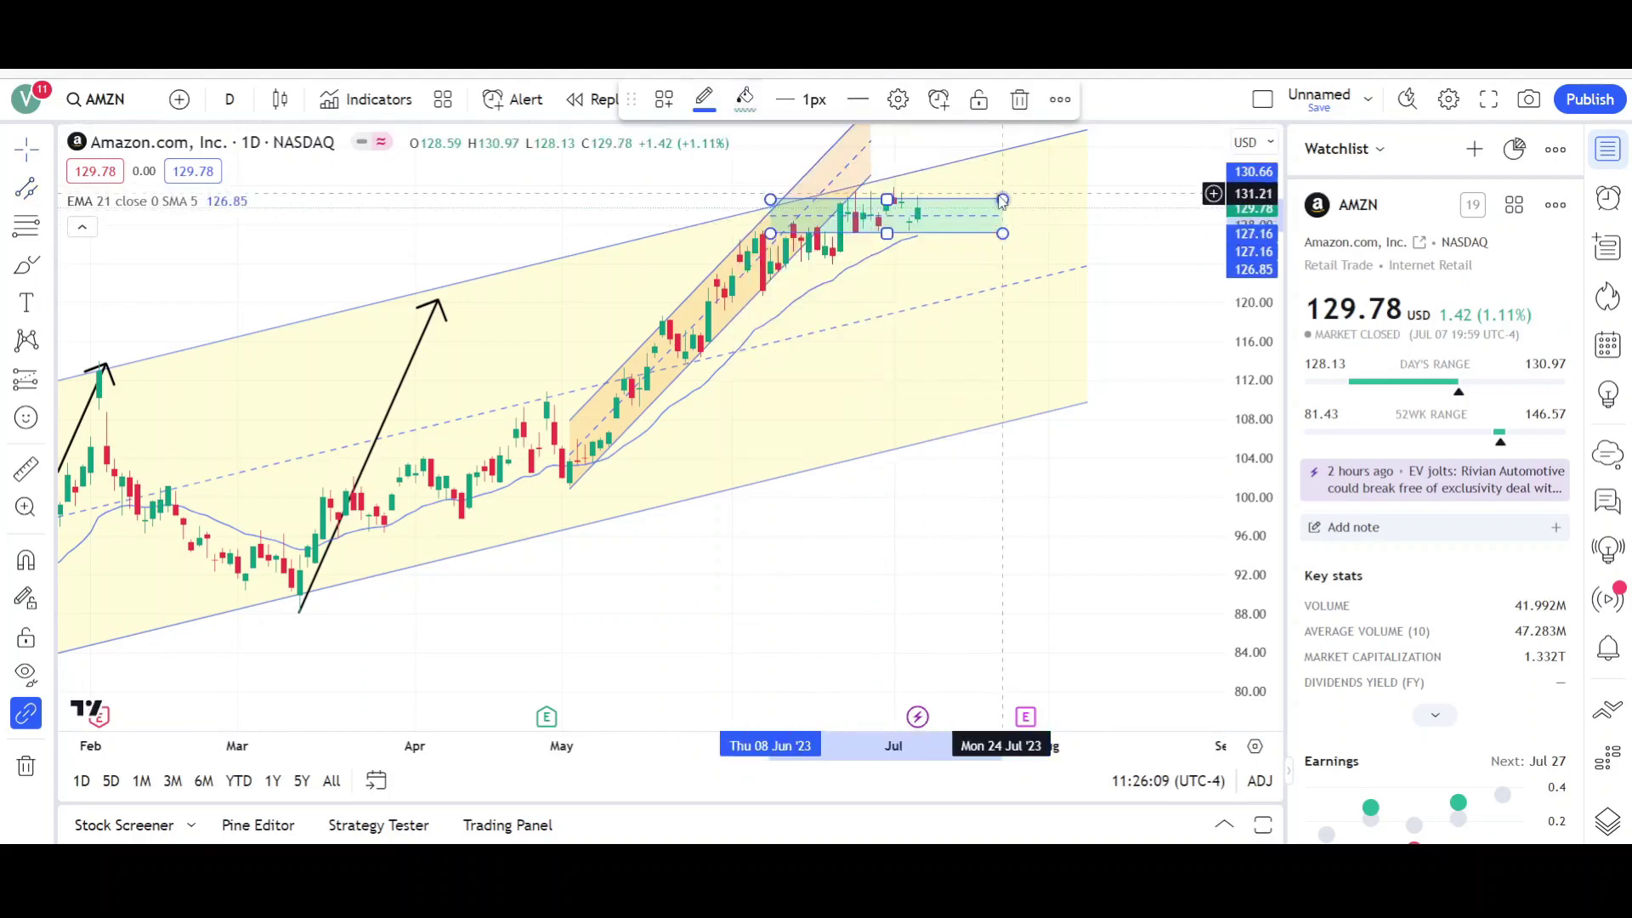
drag(1003, 199, 1010, 197)
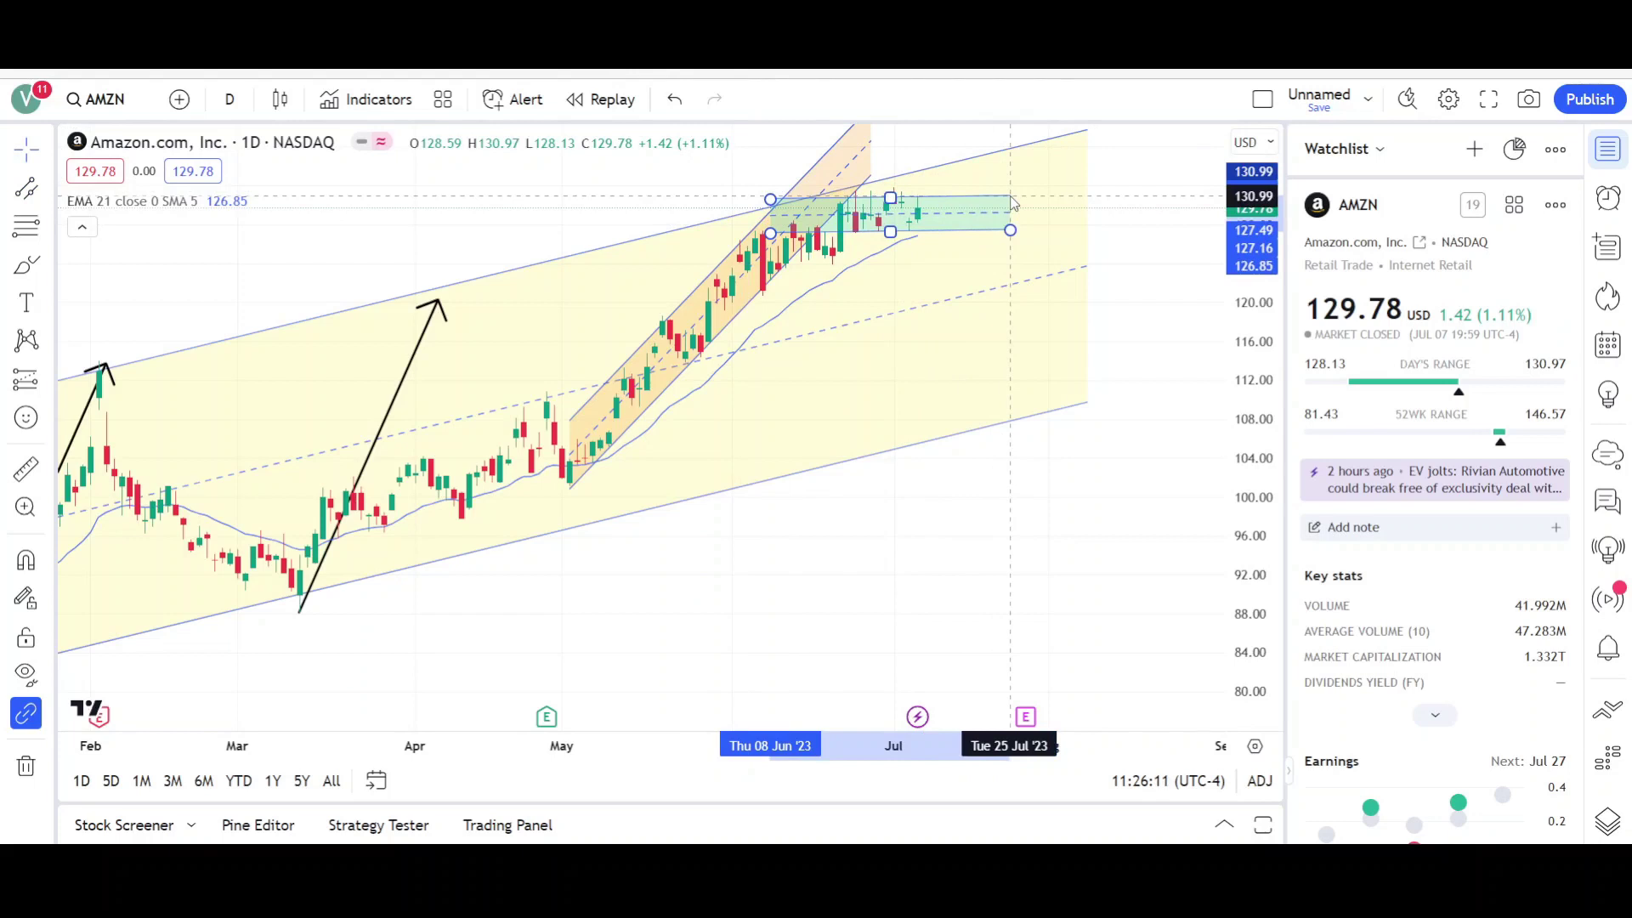
click(1003, 464)
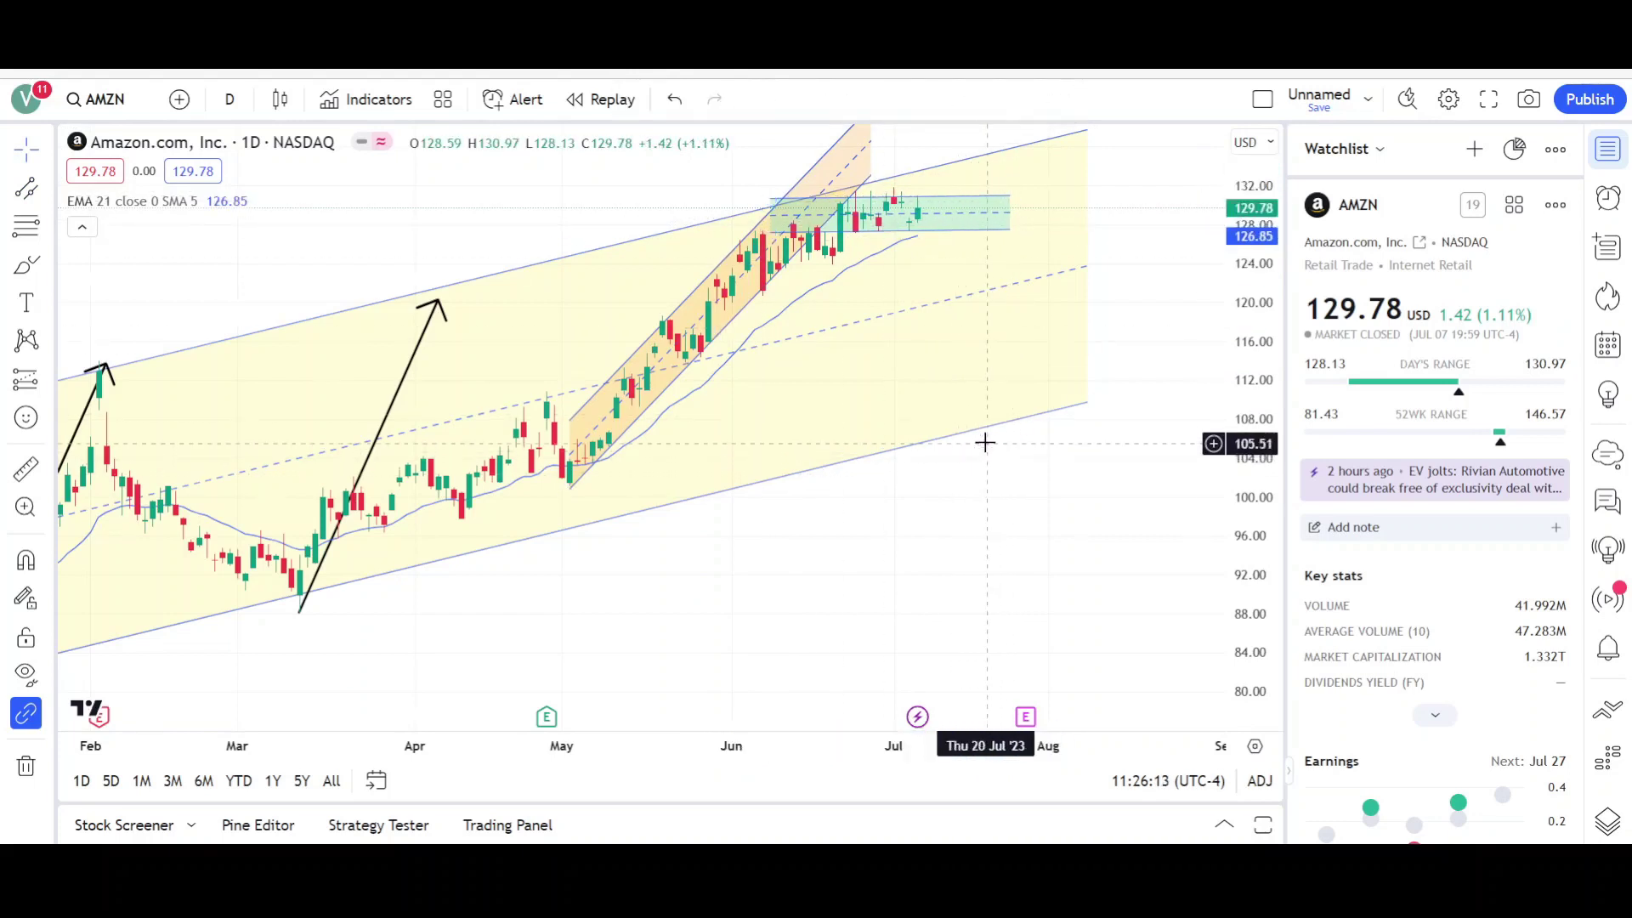
Extend the large yellow channel's lower line to about 114.23 on 8 September 2023.
scroll(985, 442, down, 3)
drag(1240, 277, 1240, 311)
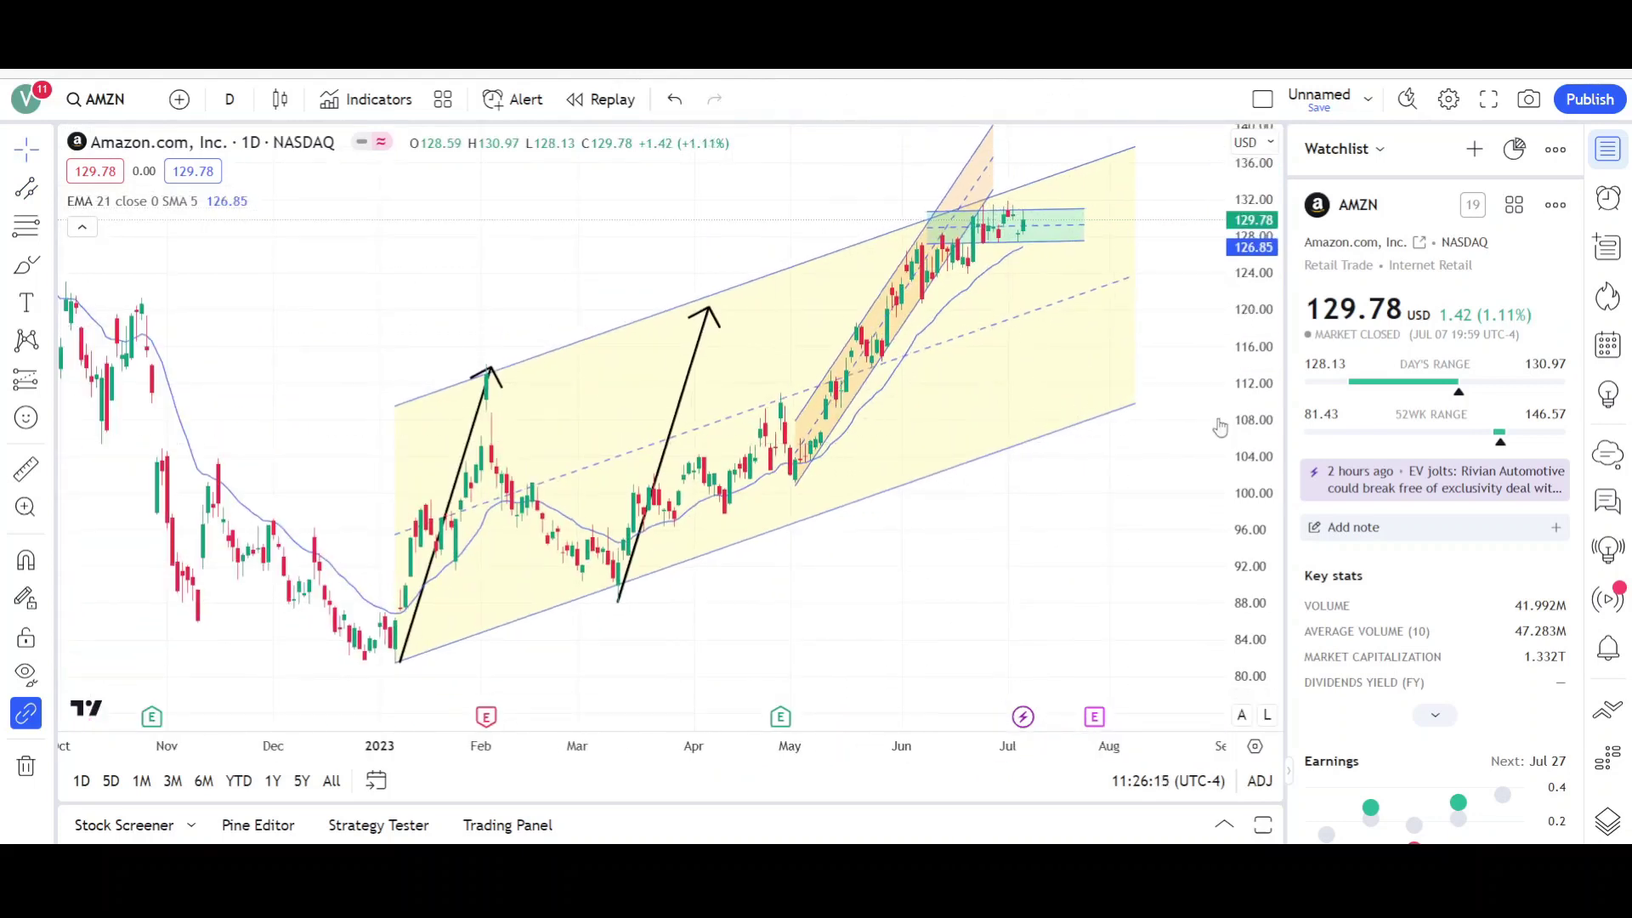
drag(1087, 533, 981, 528)
drag(1028, 397, 1138, 357)
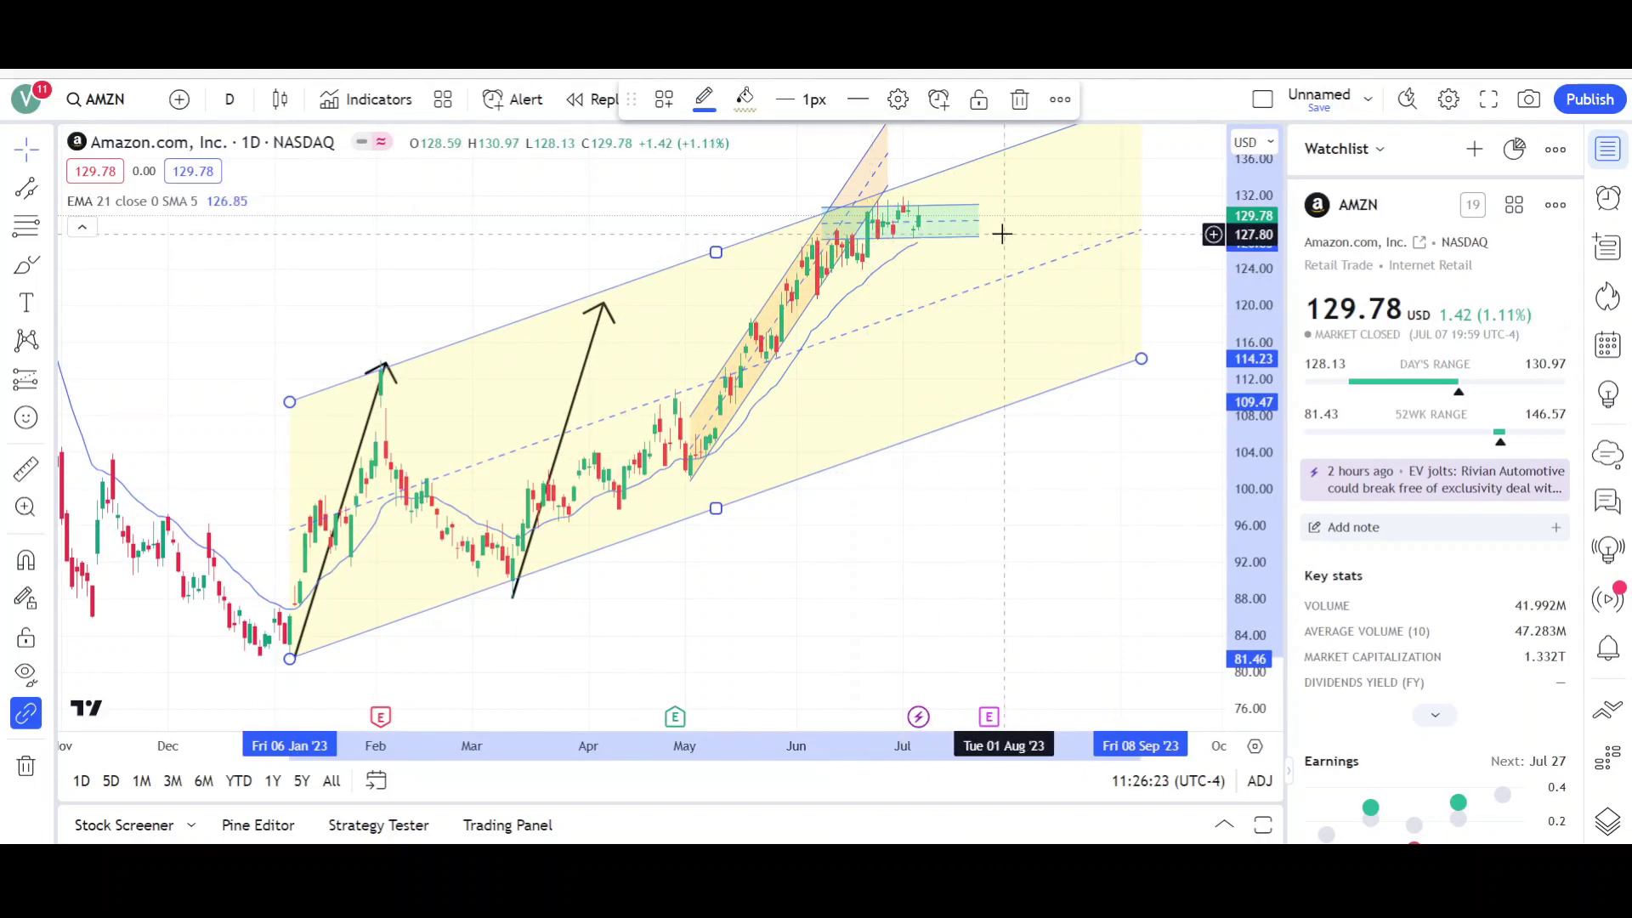
Draw a parallel channel from about 87.88 on 13 March to 132.21 on 24 August 2023, and fill it green.
click(26, 188)
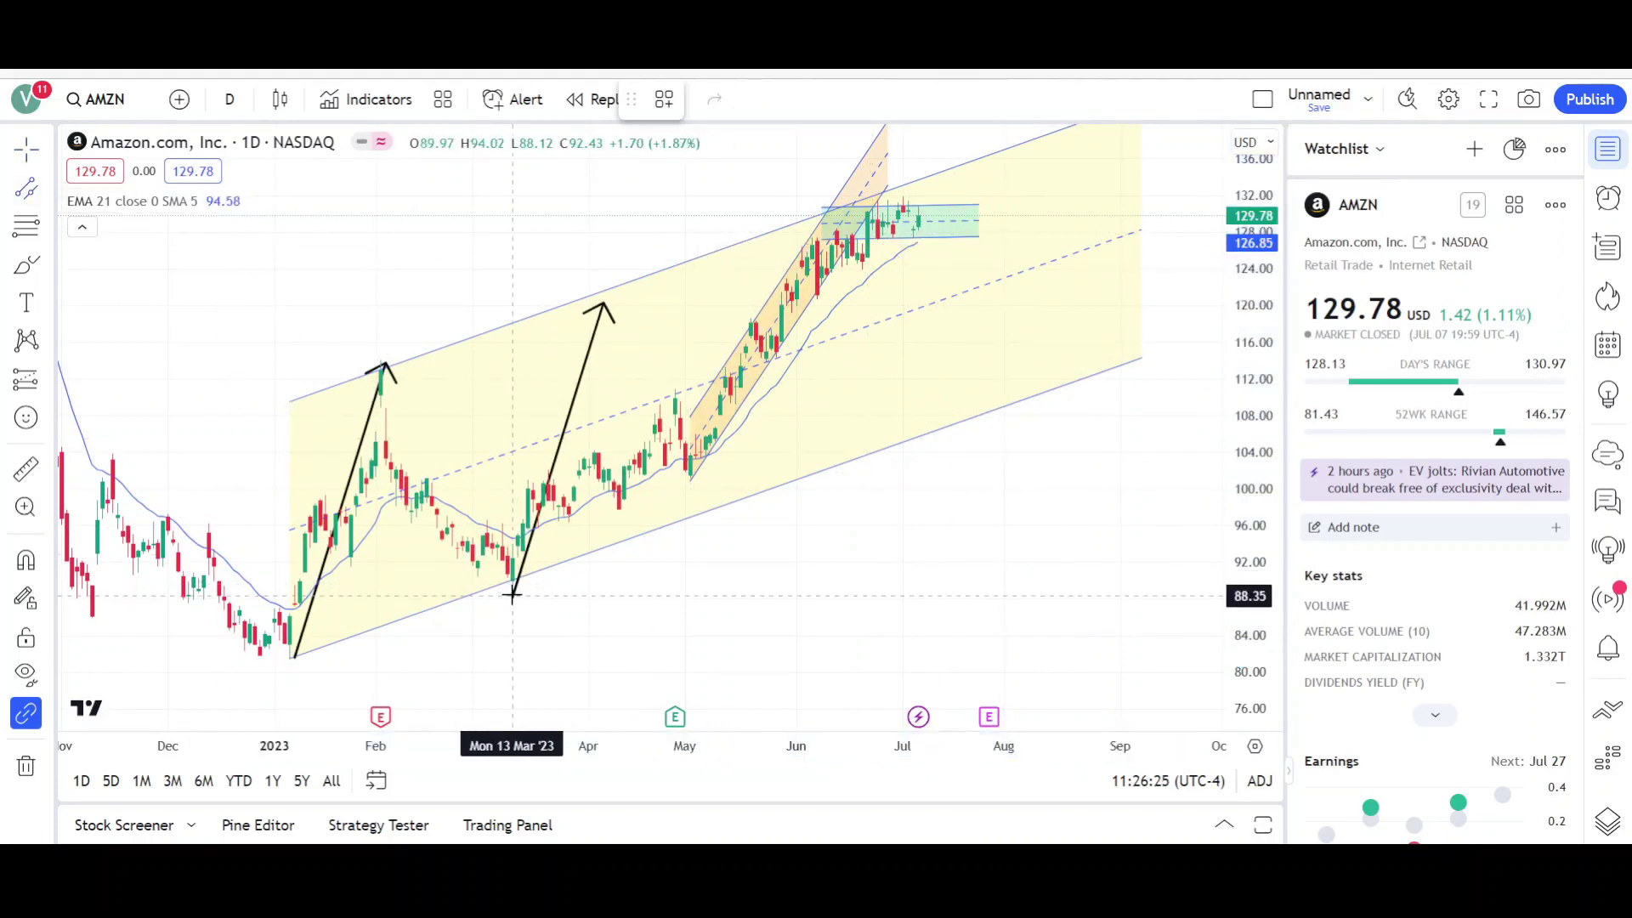
drag(513, 600, 1092, 202)
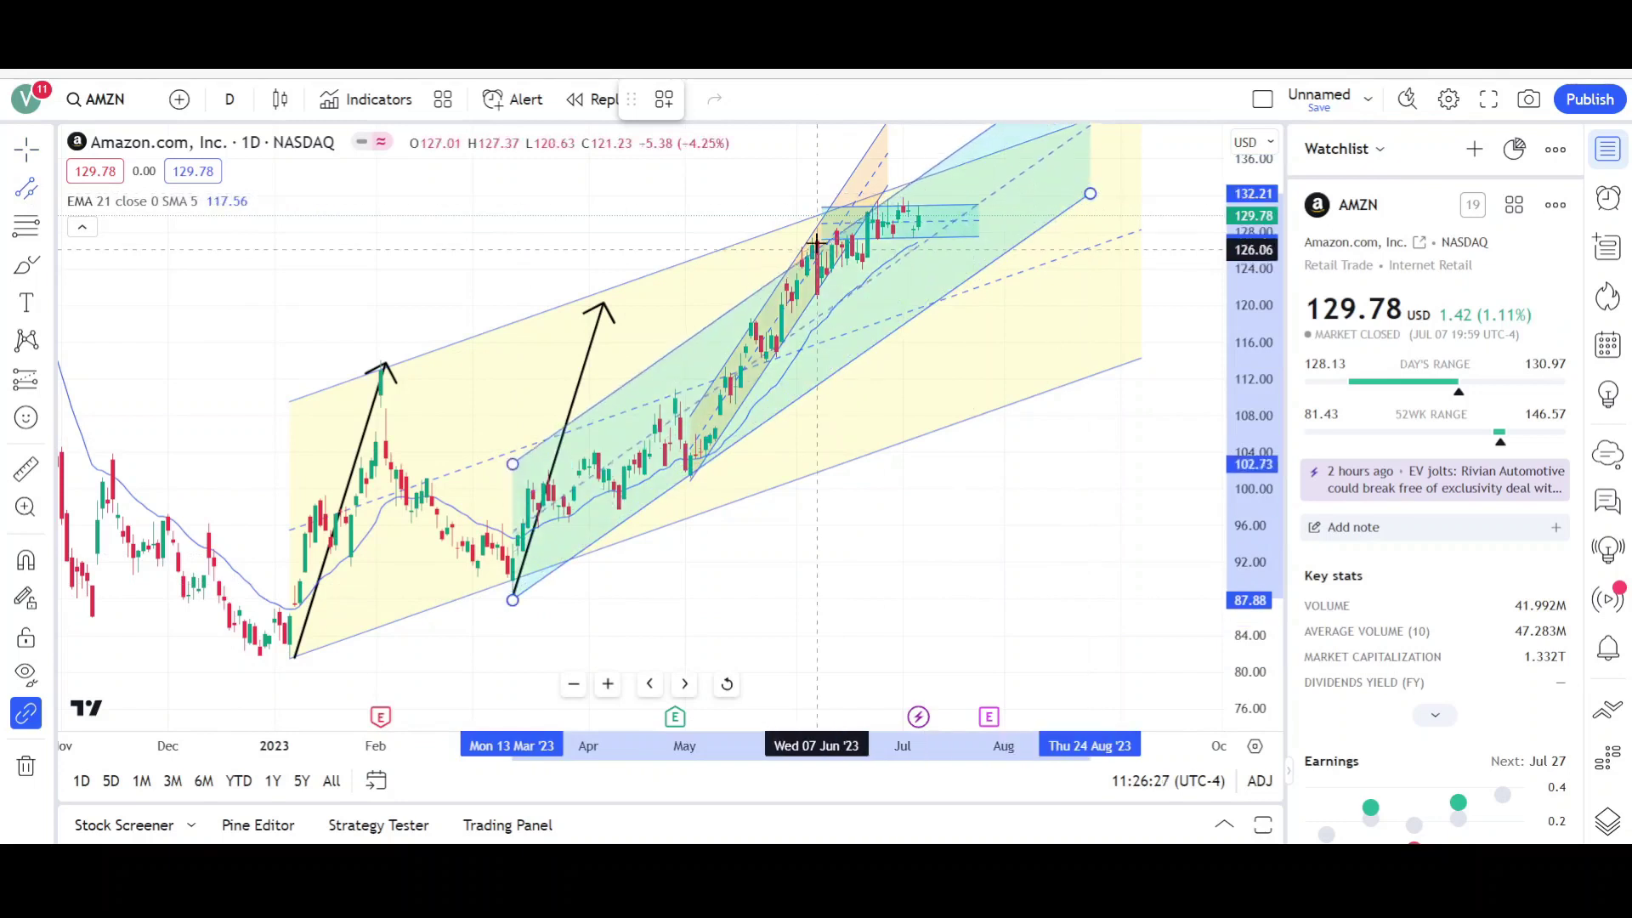
click(850, 219)
click(745, 99)
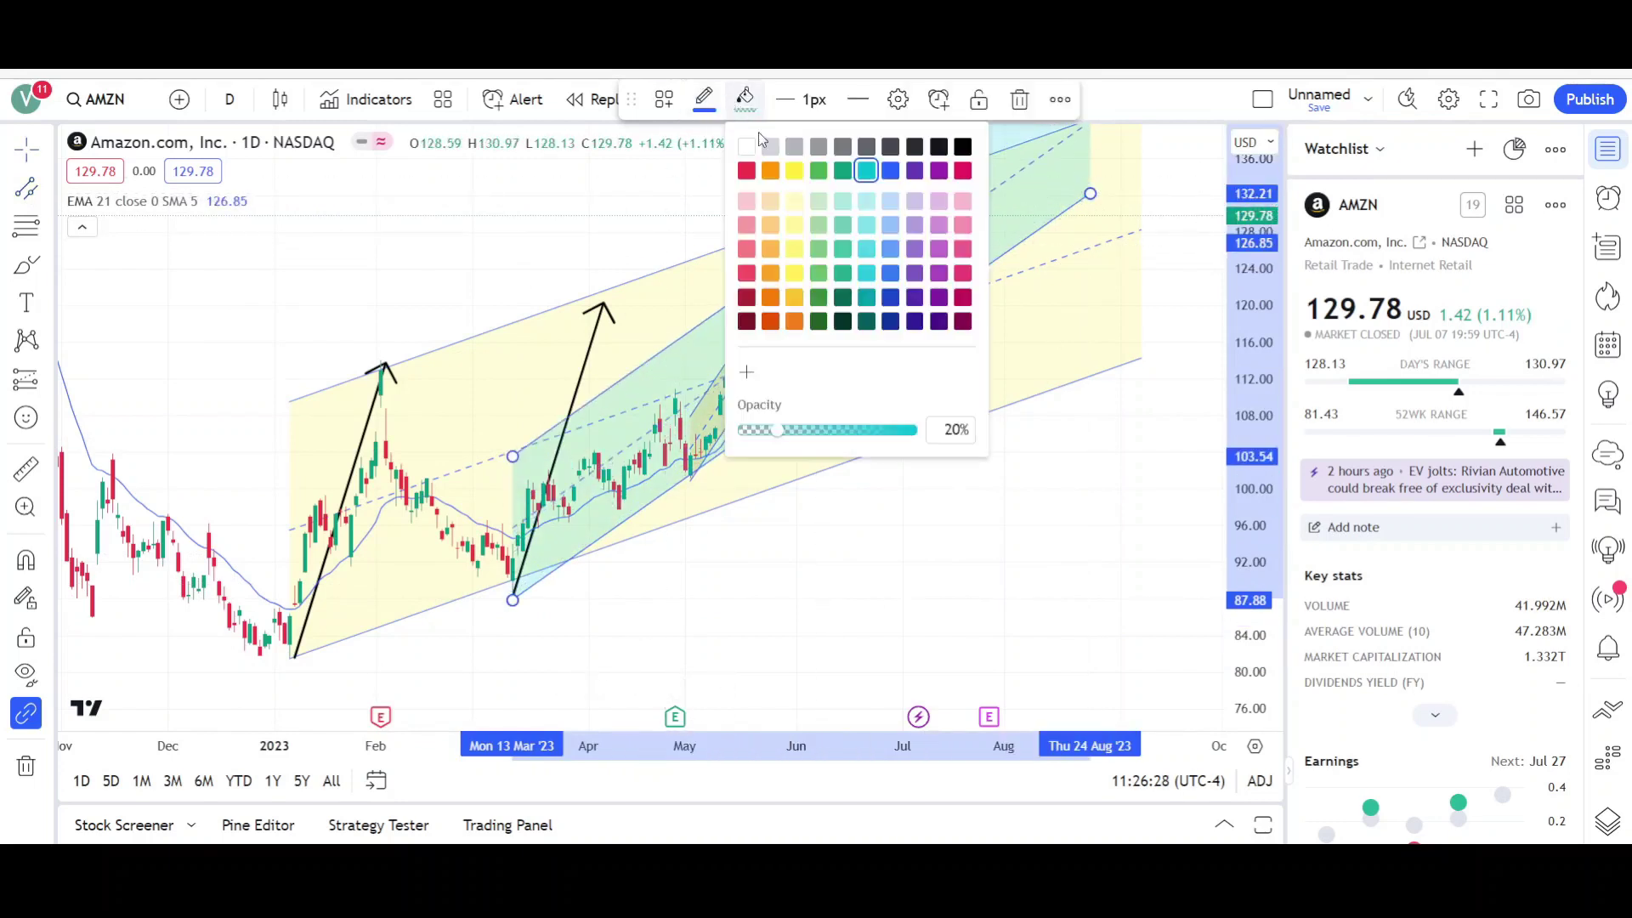
click(814, 170)
click(781, 587)
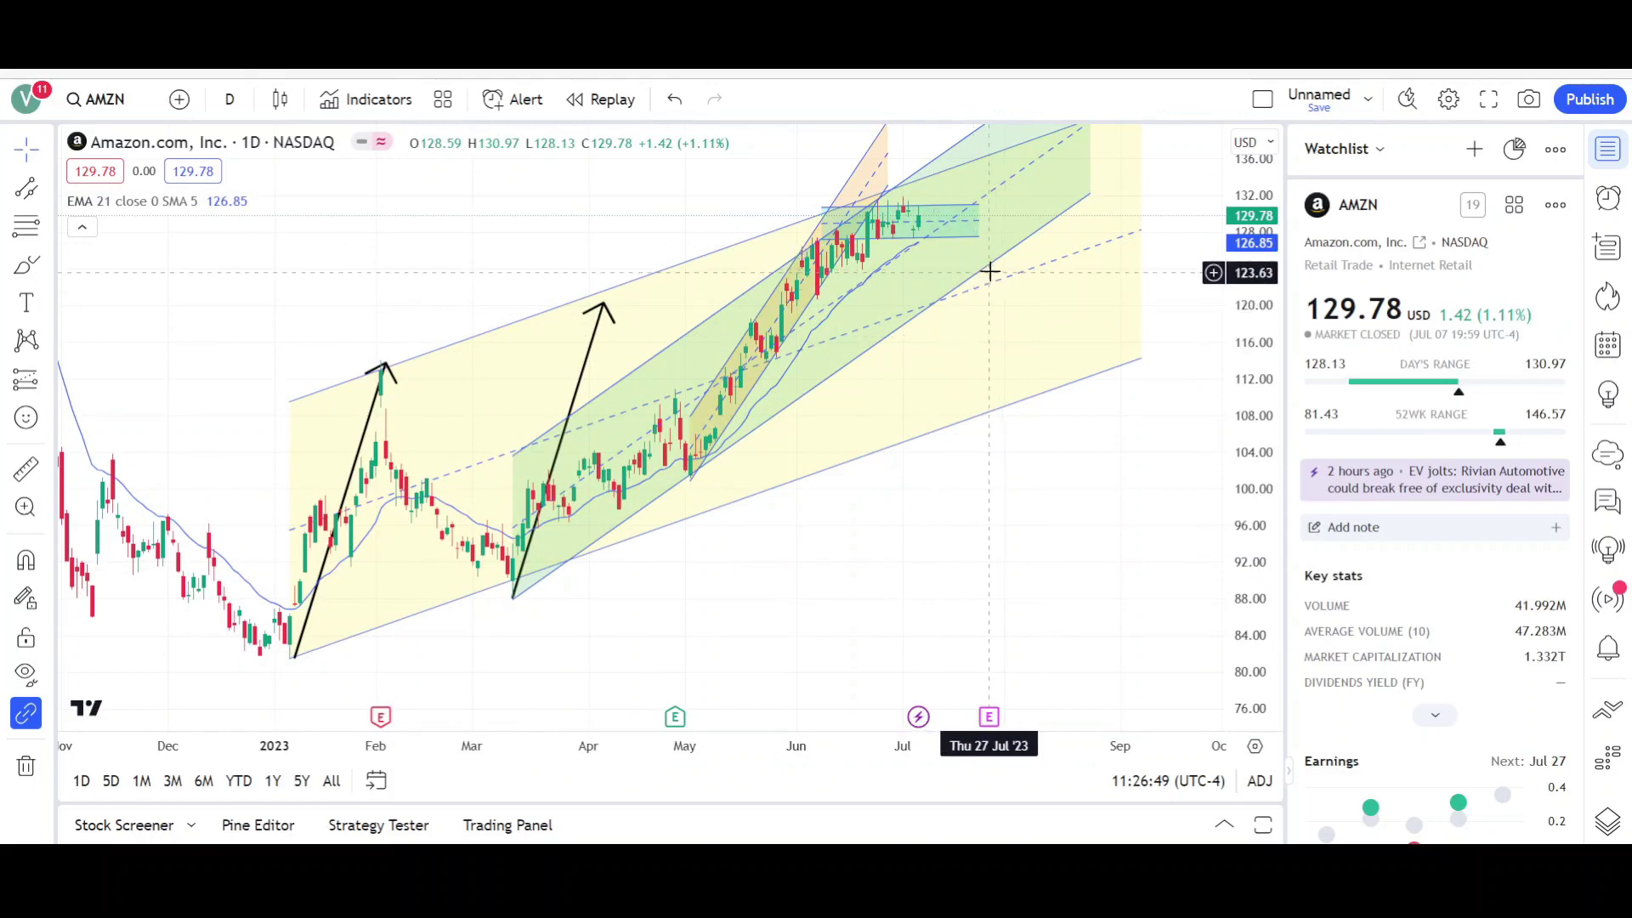
Place a horizontal line at 137.25 above the current price.
scroll(1130, 273, down, 3)
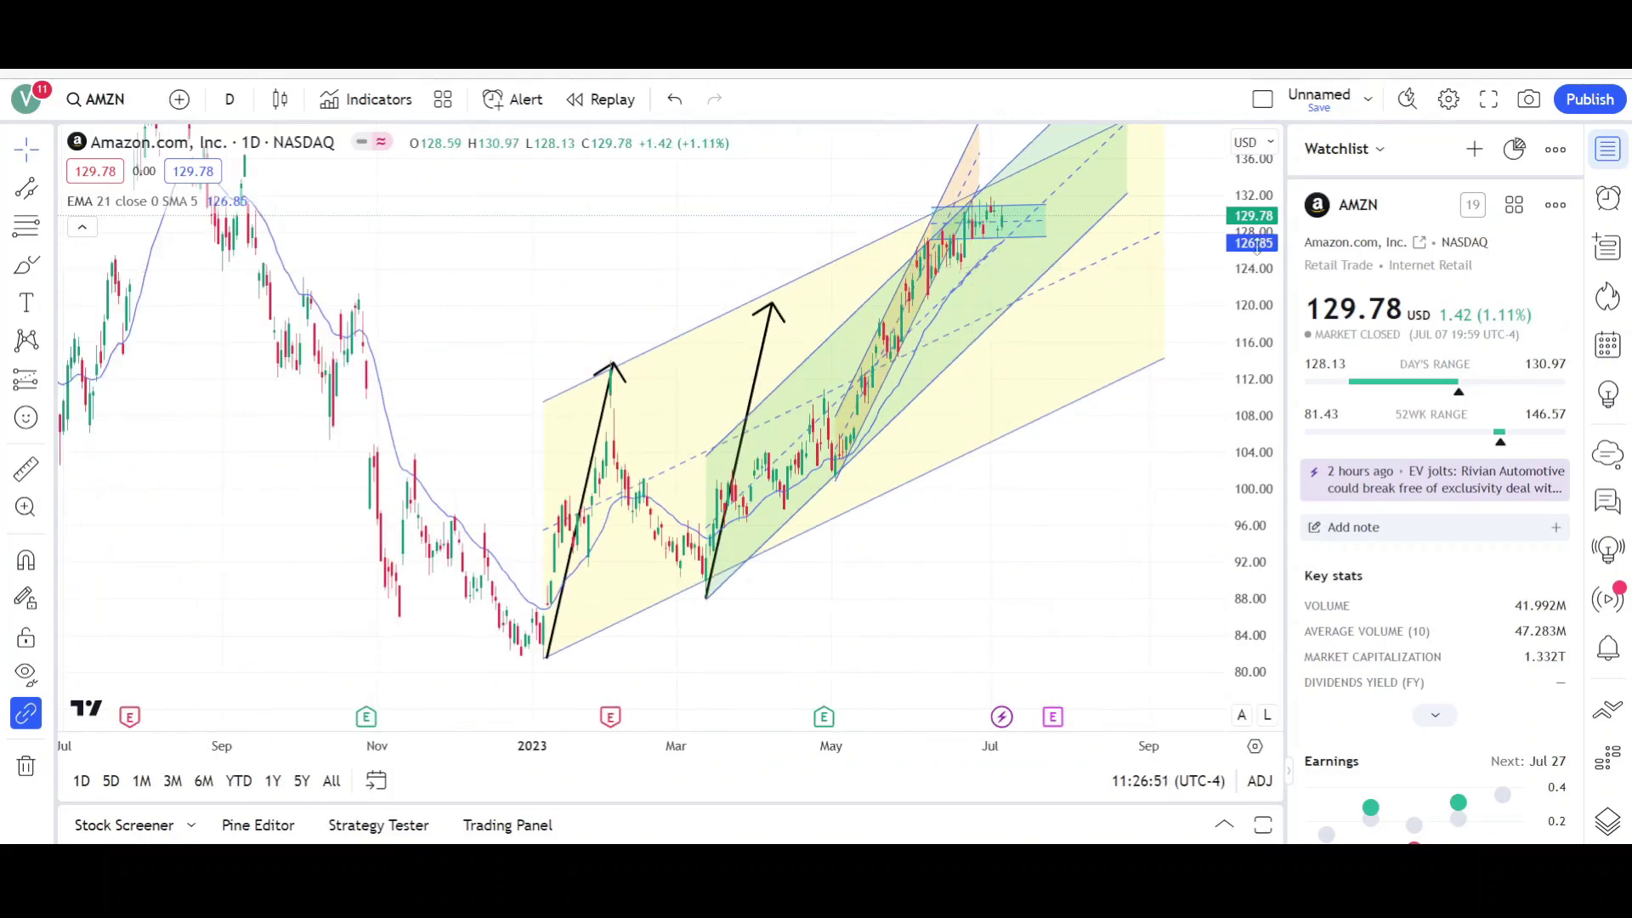
scroll(1037, 286, down, 2)
scroll(1037, 287, down, 4)
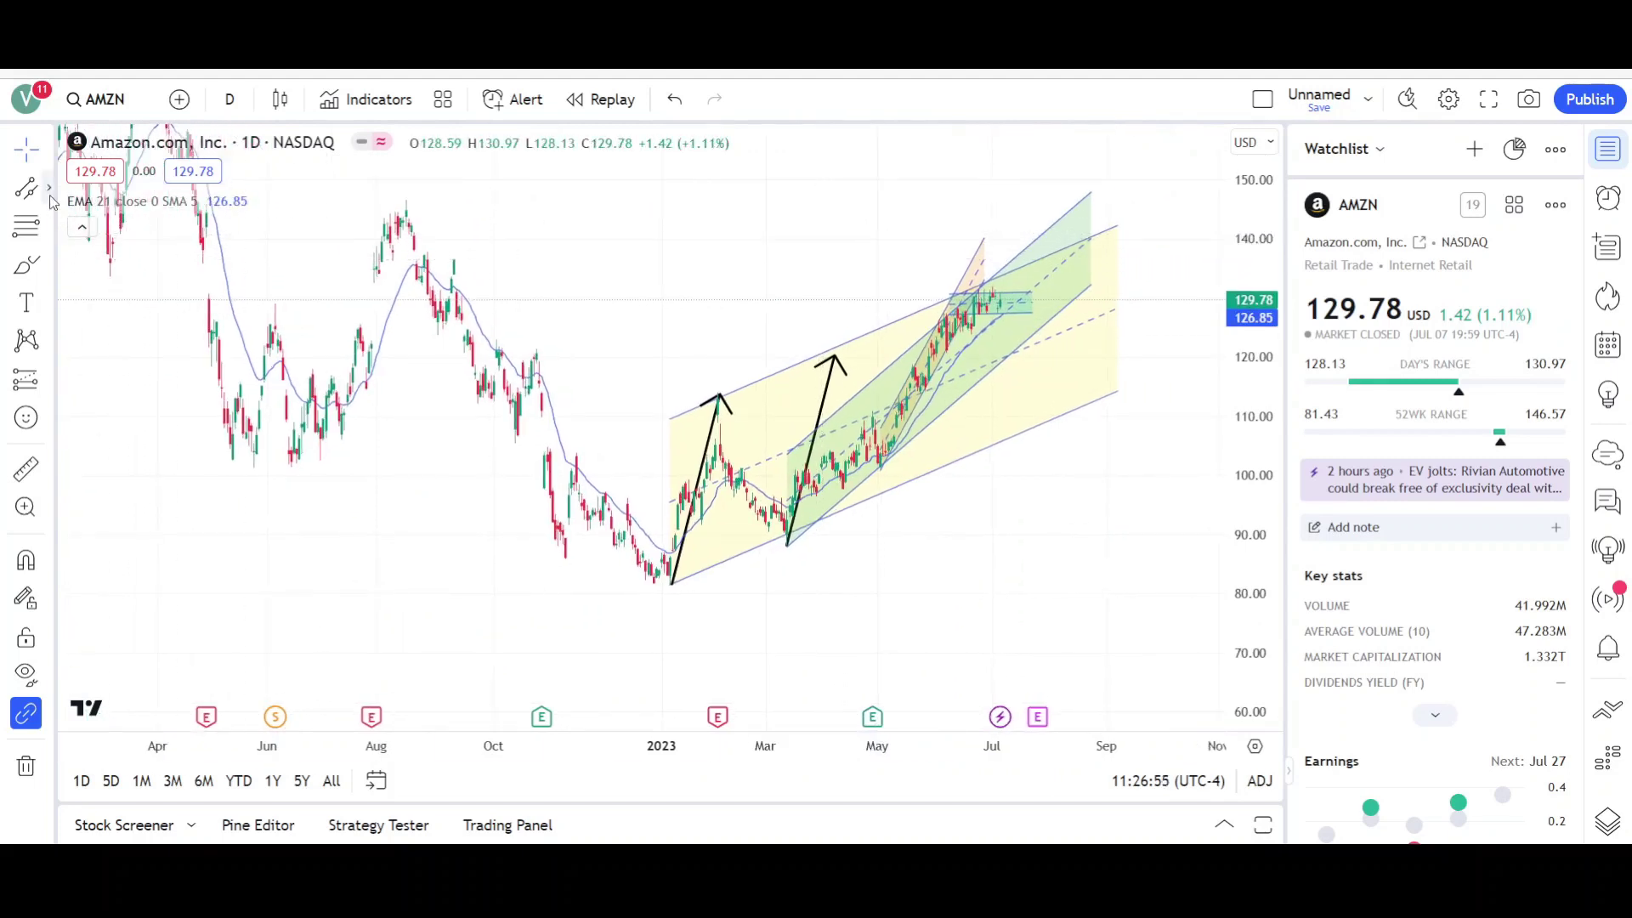
click(48, 189)
click(144, 441)
scroll(782, 275, down, 2)
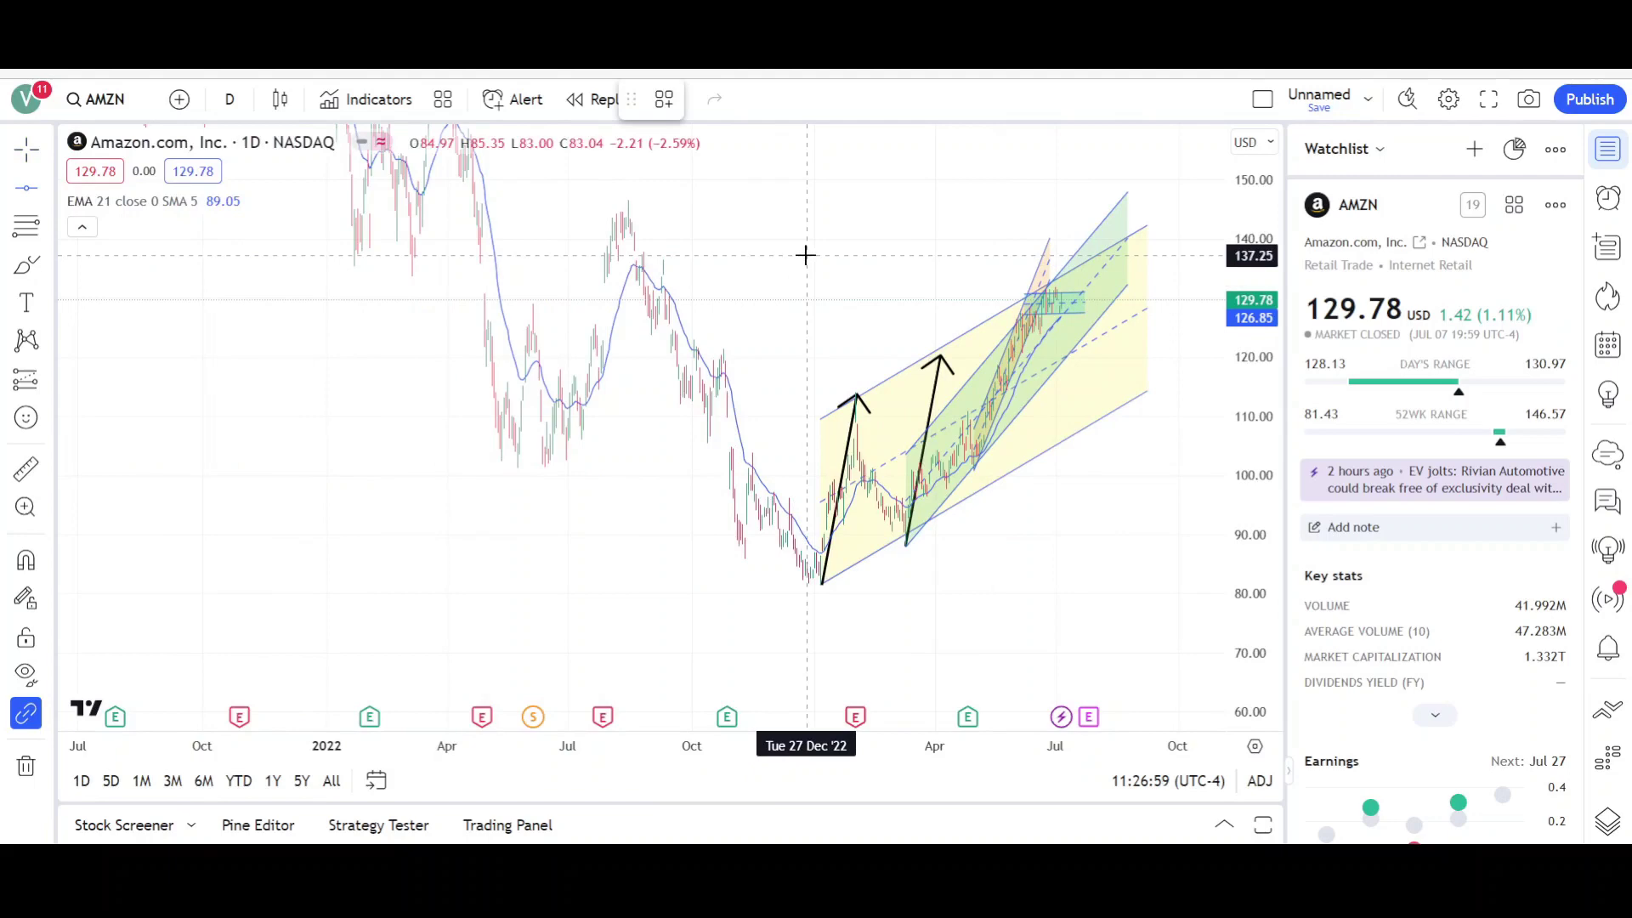
click(805, 255)
Circle the 2022 price reactions along the 137.25 line, from January to September, with the red brush.
scroll(641, 353, up, 5)
scroll(792, 365, left, 10)
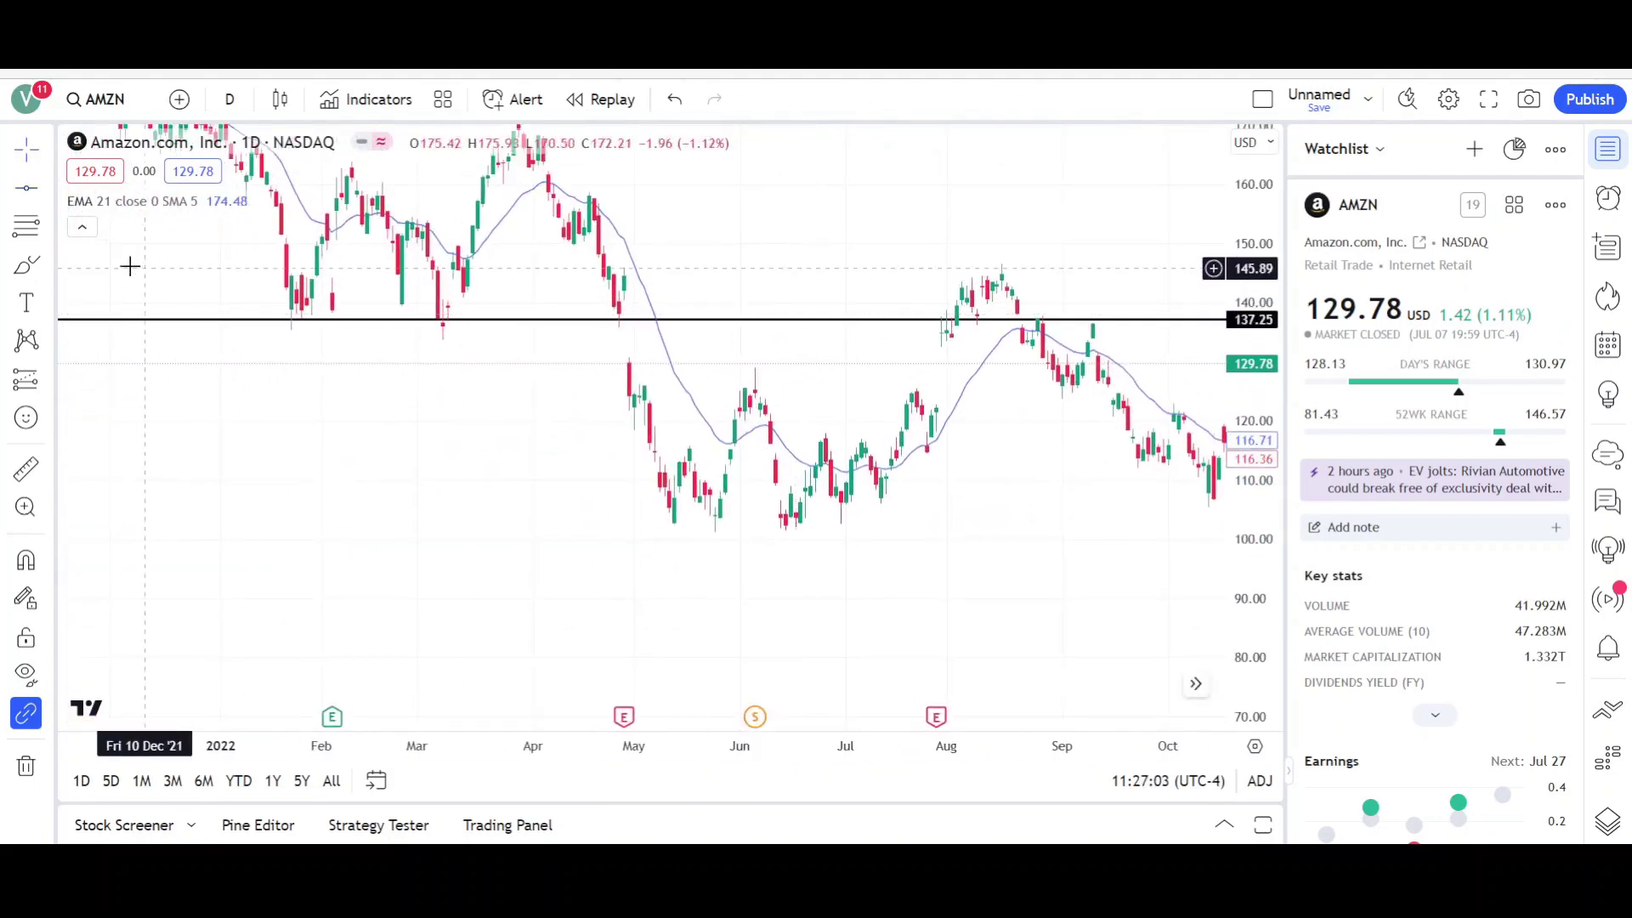
click(27, 266)
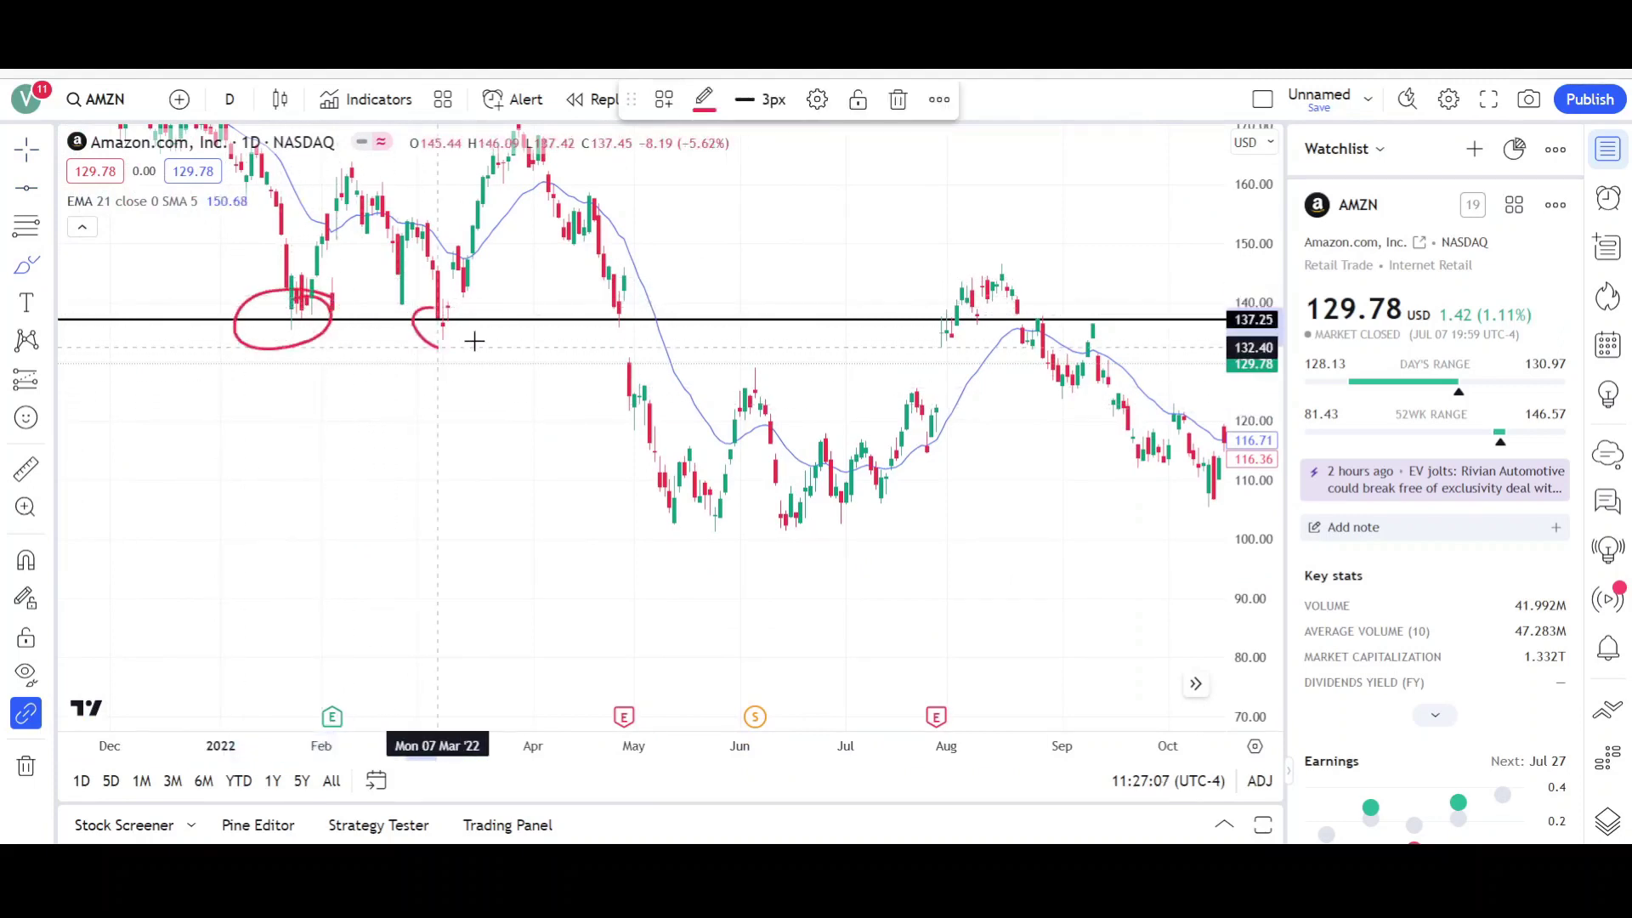
drag(474, 341, 440, 308)
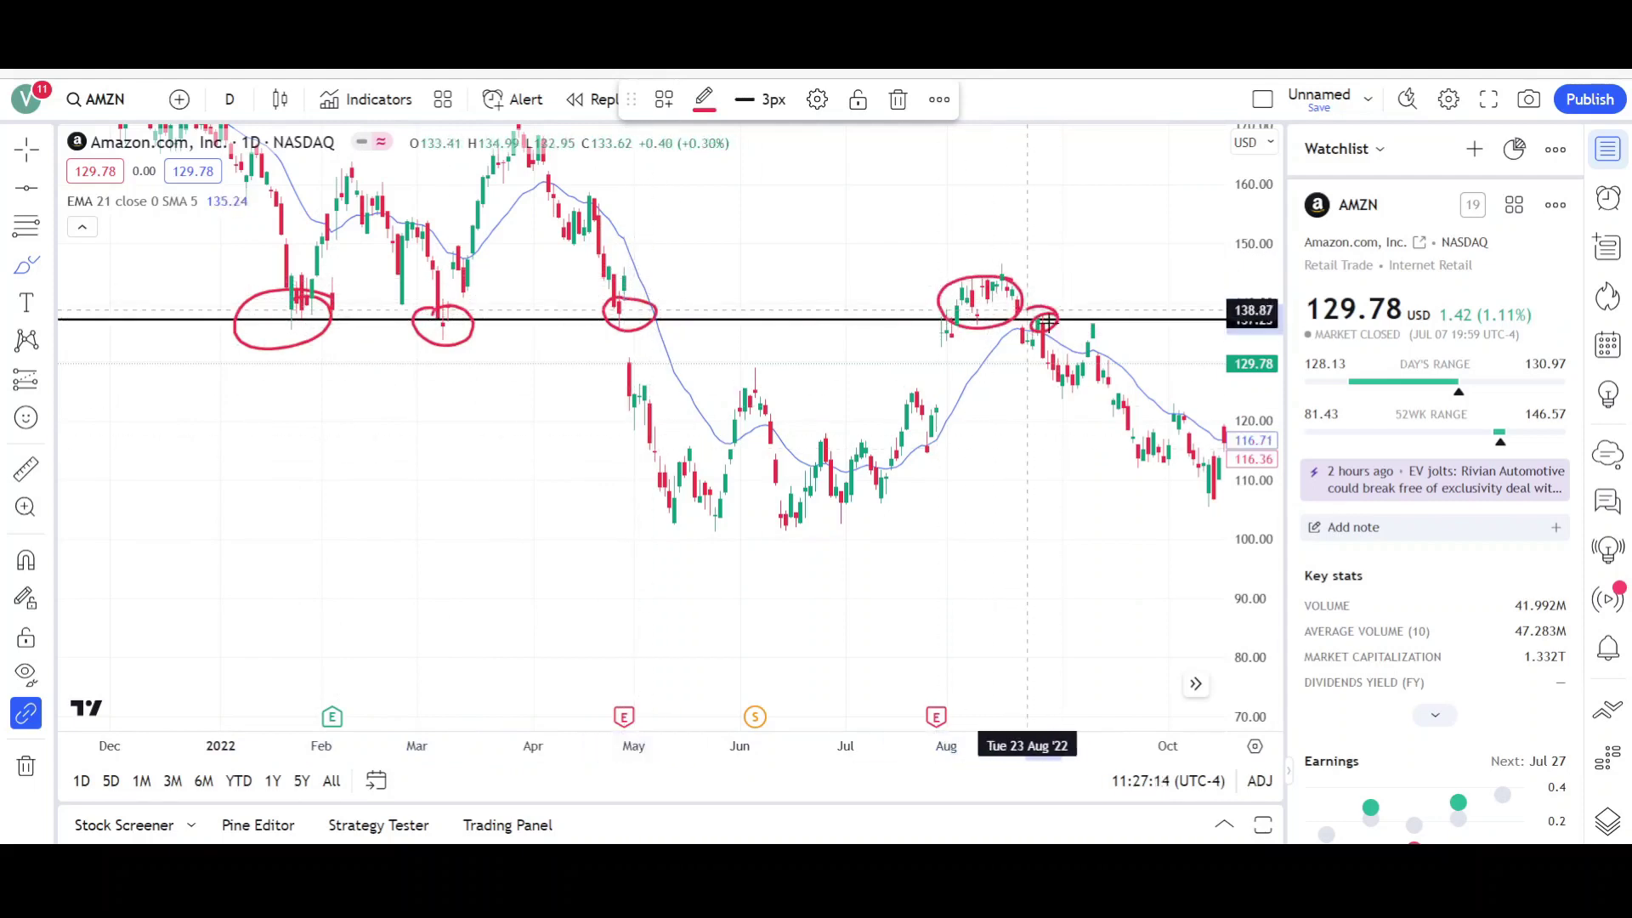
drag(1100, 342, 1078, 315)
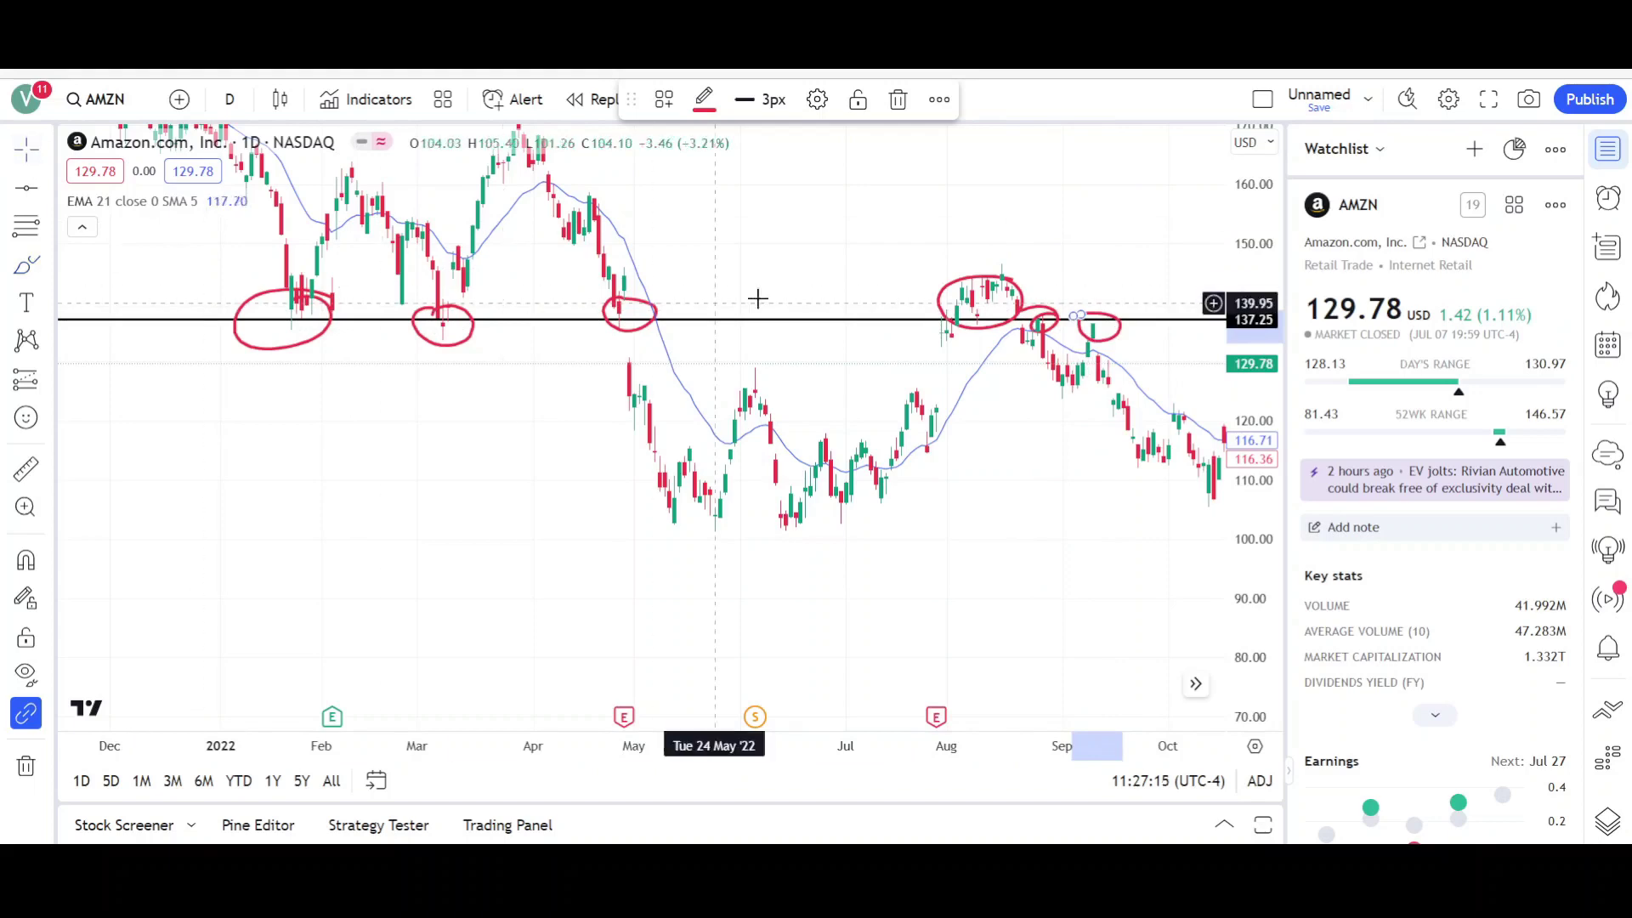
Examine the June–July 2023 price action in relation to the channels and the 137.25 line.
drag(757, 298, 543, 270)
drag(875, 263, 346, 259)
drag(1251, 595, 1249, 298)
scroll(1139, 297, up, 2)
drag(1111, 331, 1121, 378)
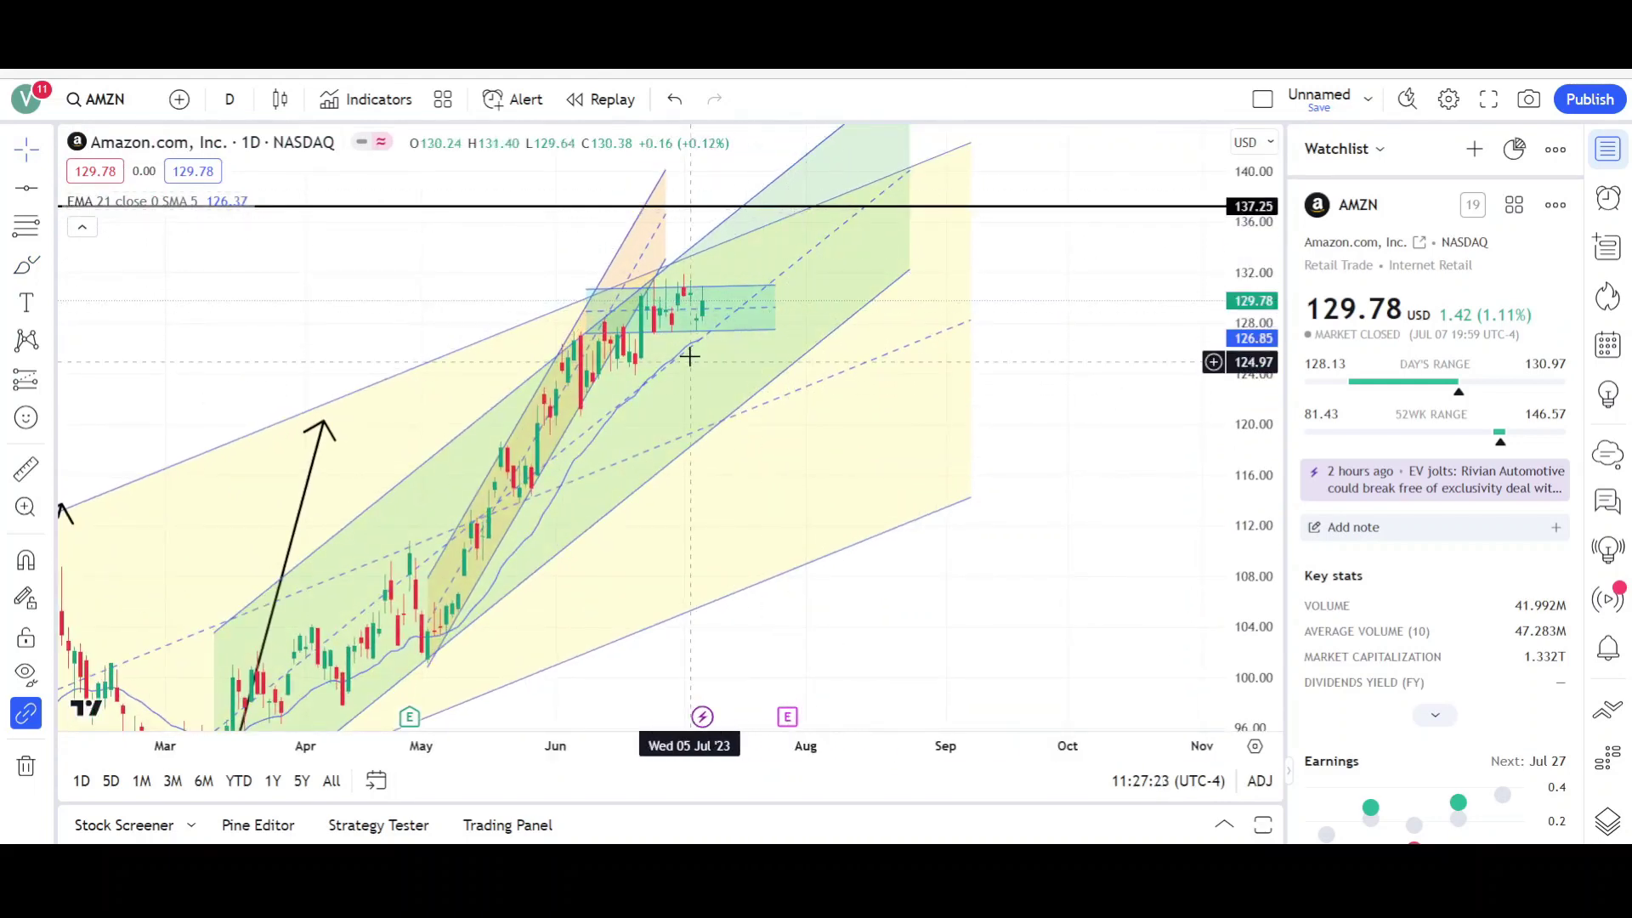
Sketch a red brush path rising to the 137.25 line and falling to the yellow channel's lower edge, and delete it.
mouse_move(769, 324)
mouse_down()
mouse_move(783, 333)
mouse_move(736, 247)
mouse_move(761, 204)
mouse_up()
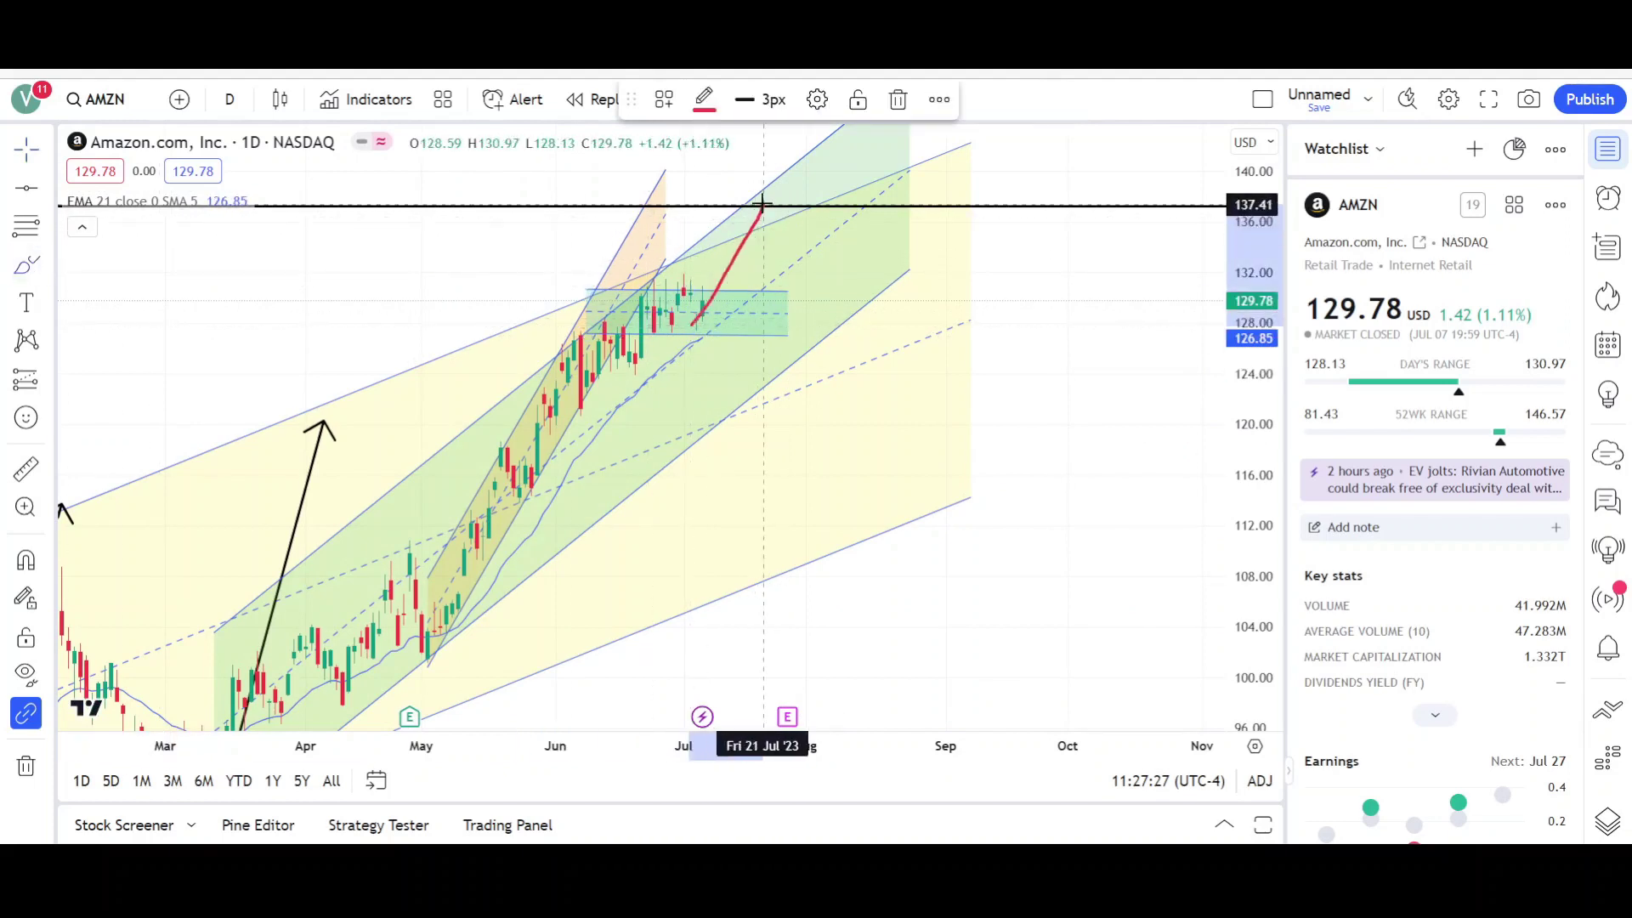
mouse_move(829, 322)
mouse_down()
mouse_move(940, 502)
mouse_move(946, 453)
mouse_up()
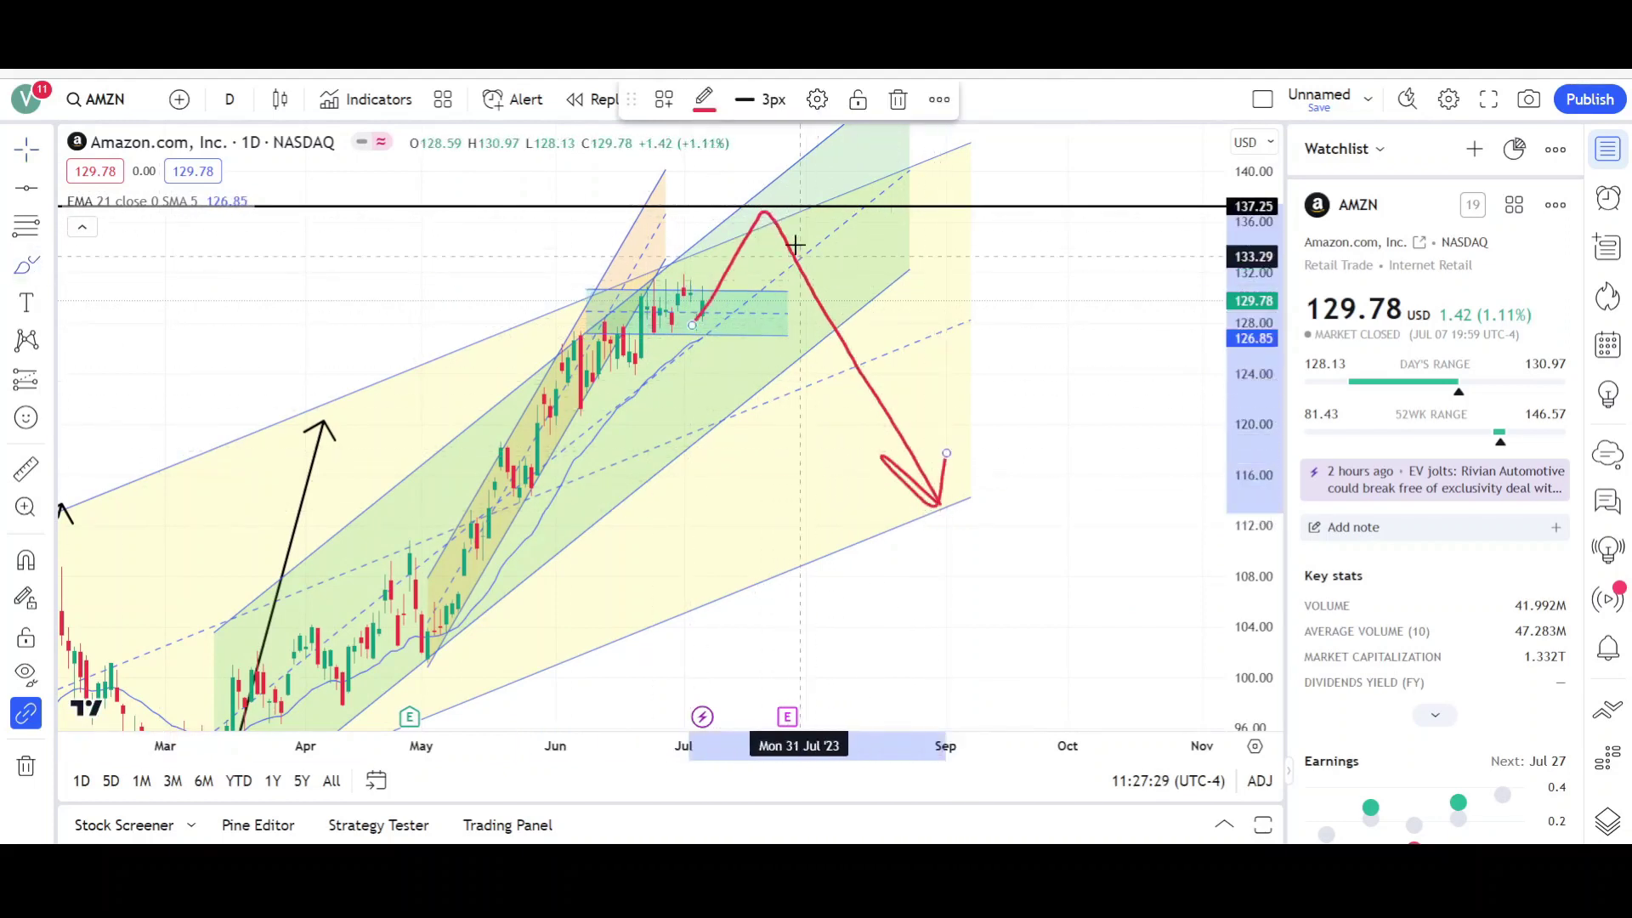
click(898, 100)
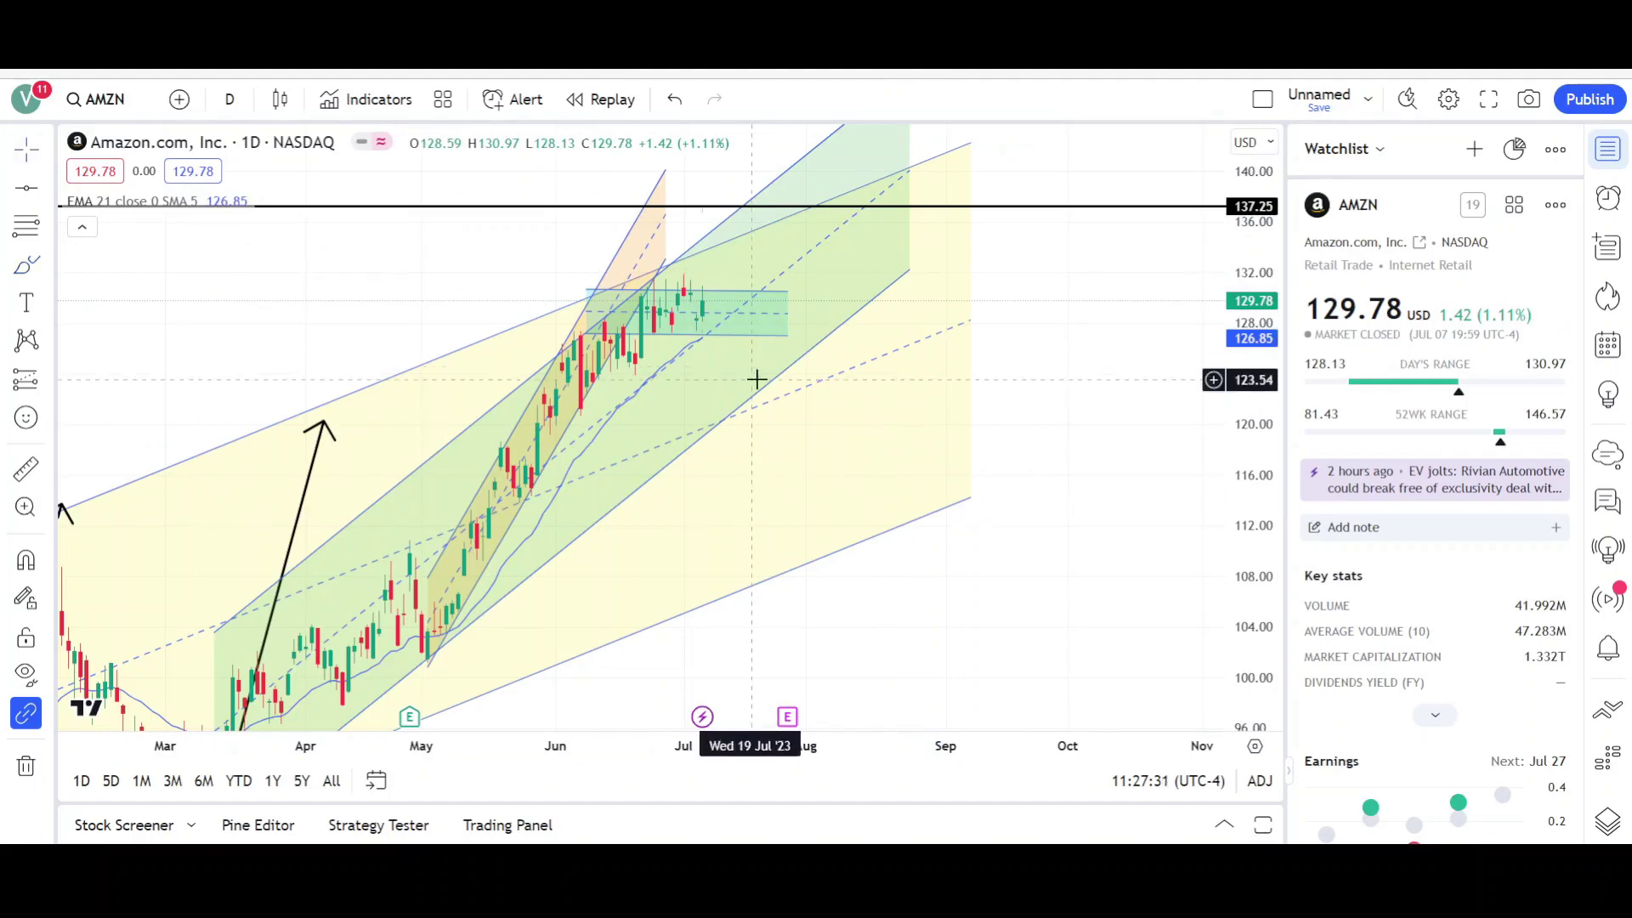
Remove all drawings from the Amazon chart and switch it to the weekly interval.
scroll(1095, 300, down, 3)
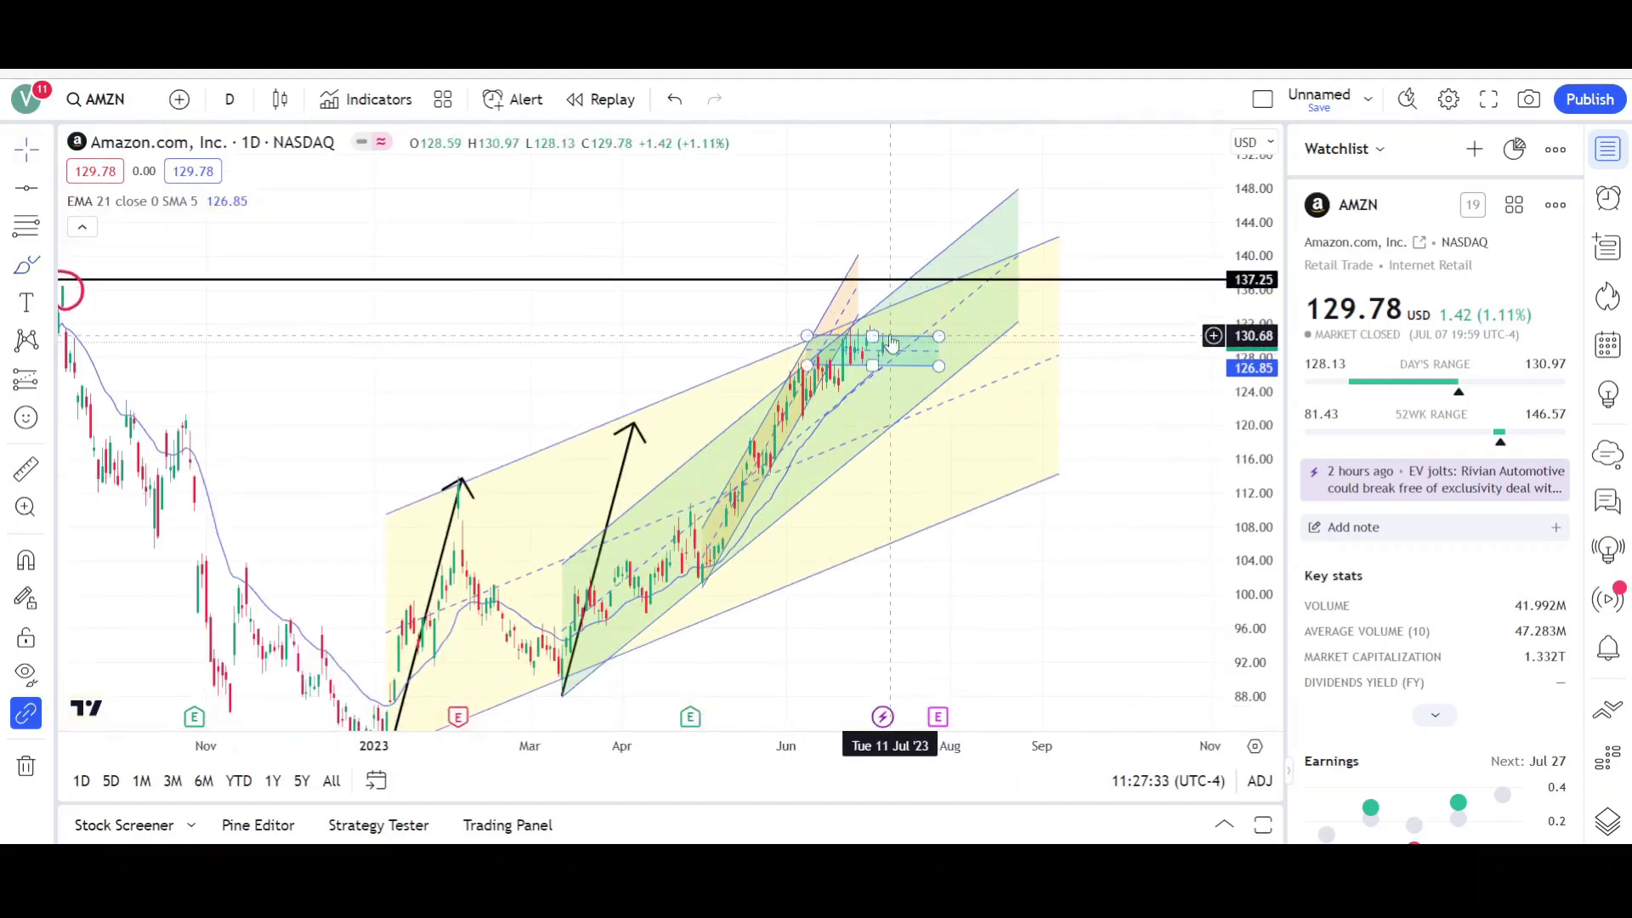
drag(1053, 554, 1024, 504)
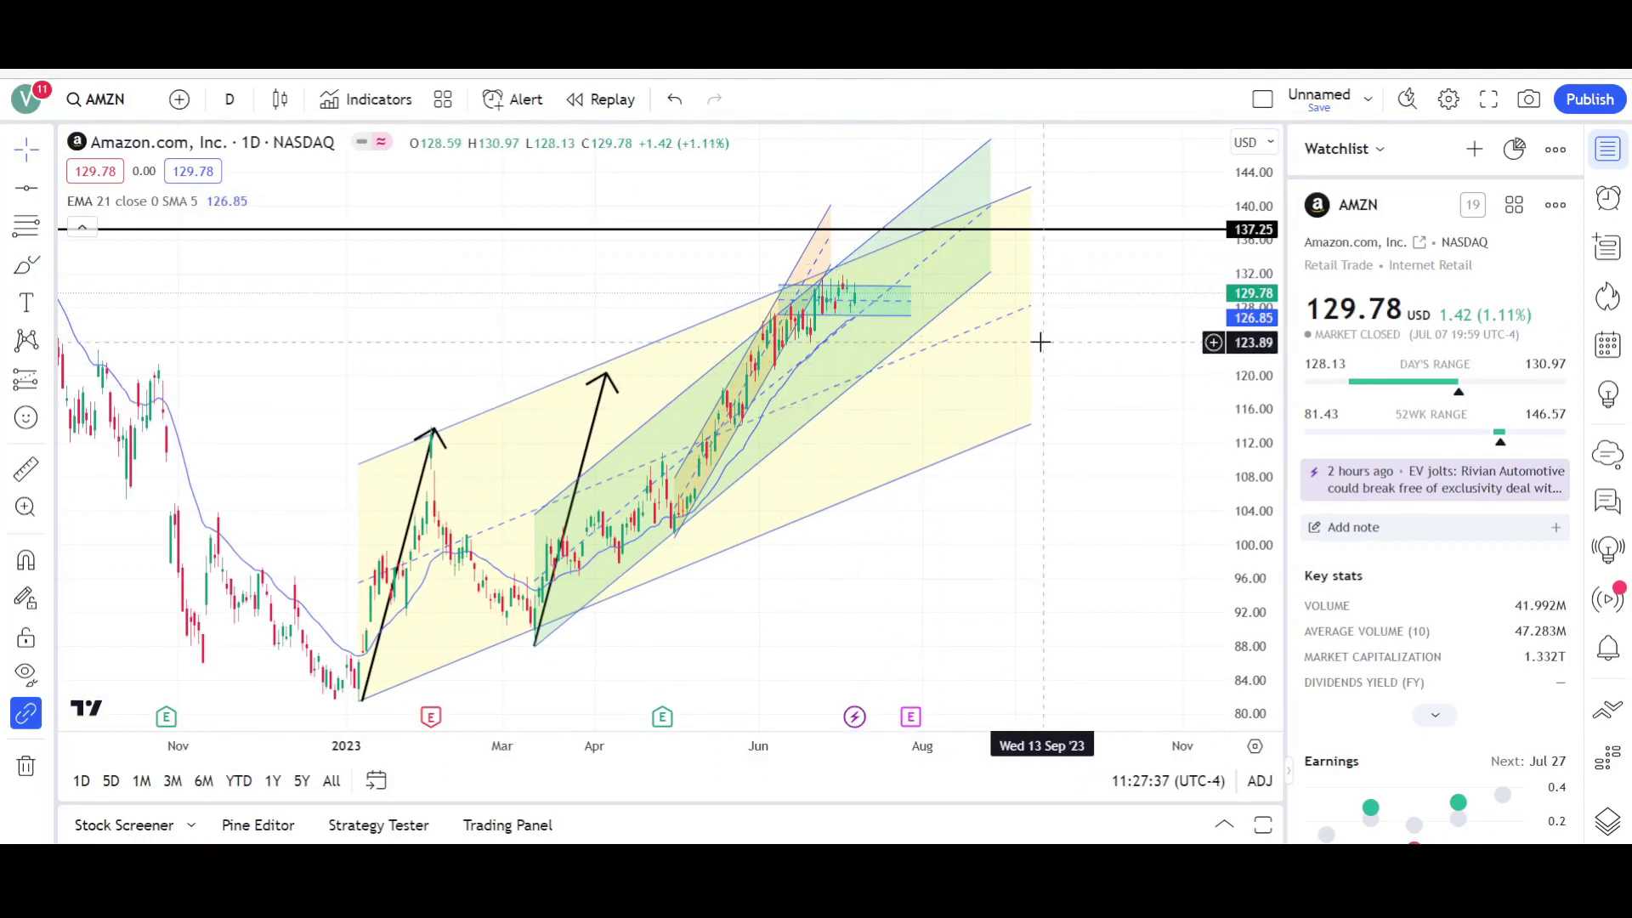
right_click(1116, 366)
click(1186, 741)
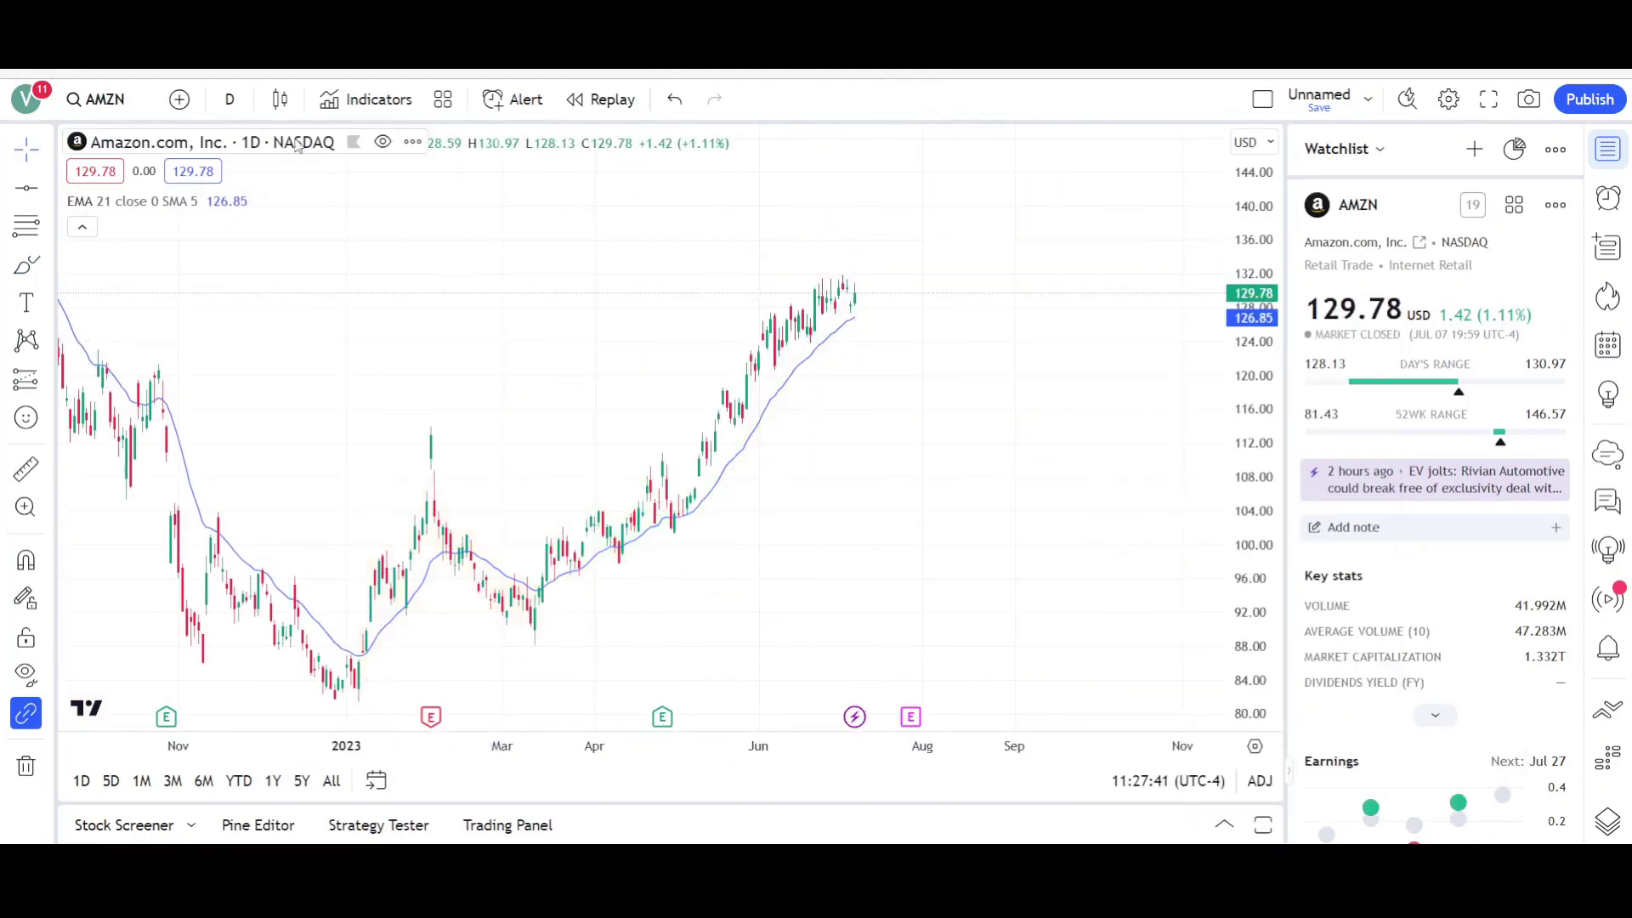
click(231, 100)
click(255, 619)
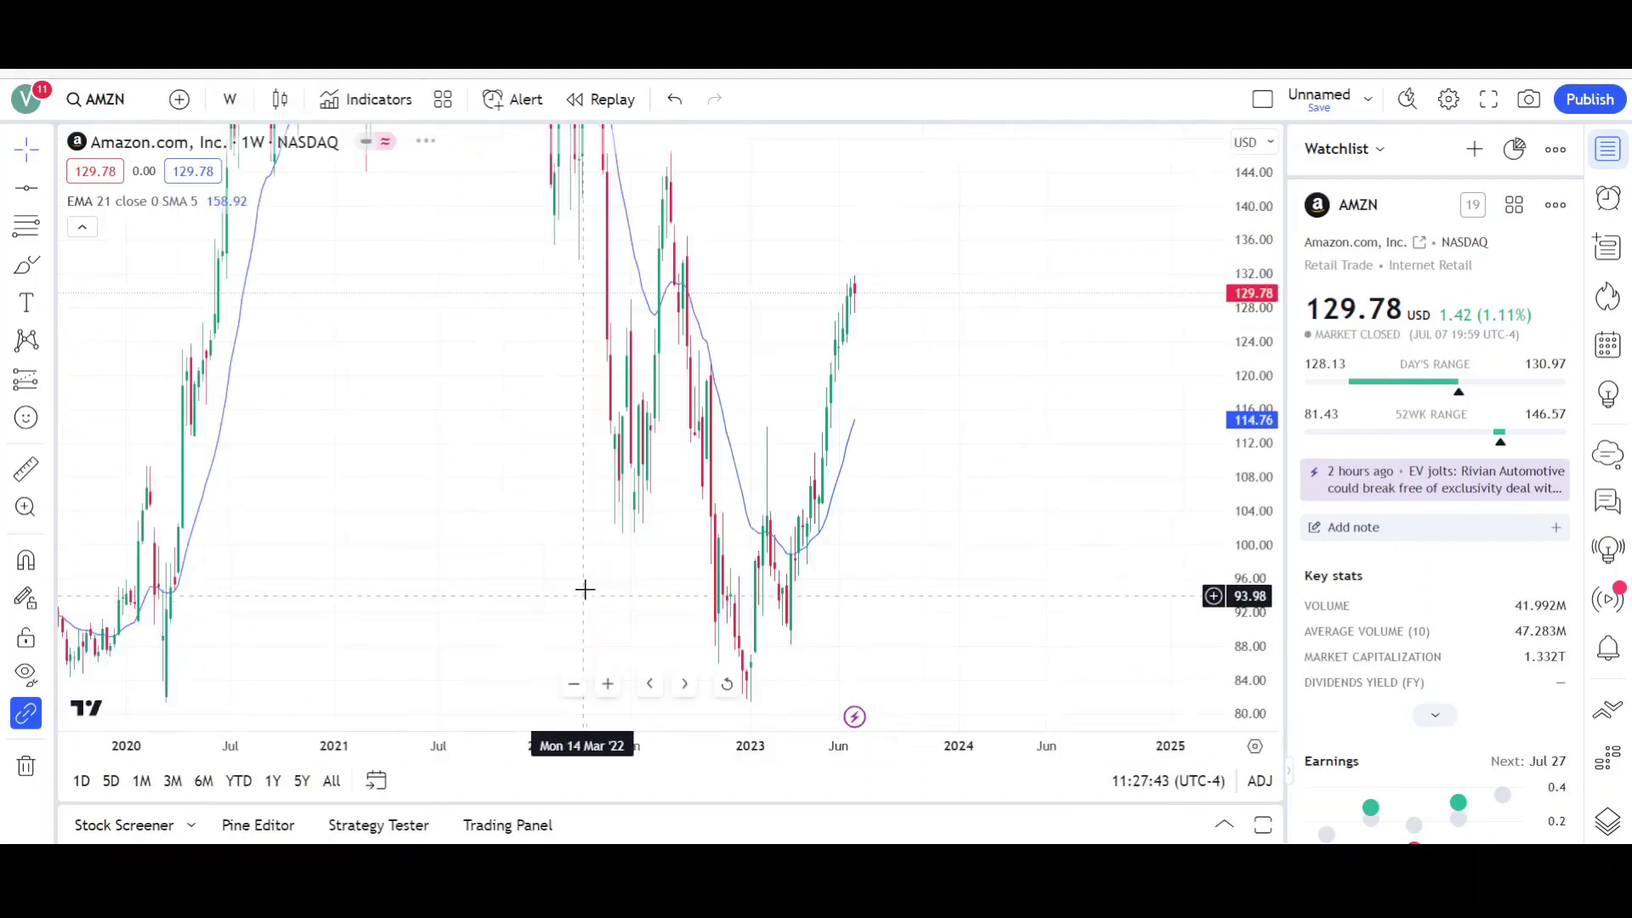
Place horizontal lines at 81.34 under the 2020 and 2023 lows and at 189.15 above the 2021 highs.
scroll(765, 756, up, 3)
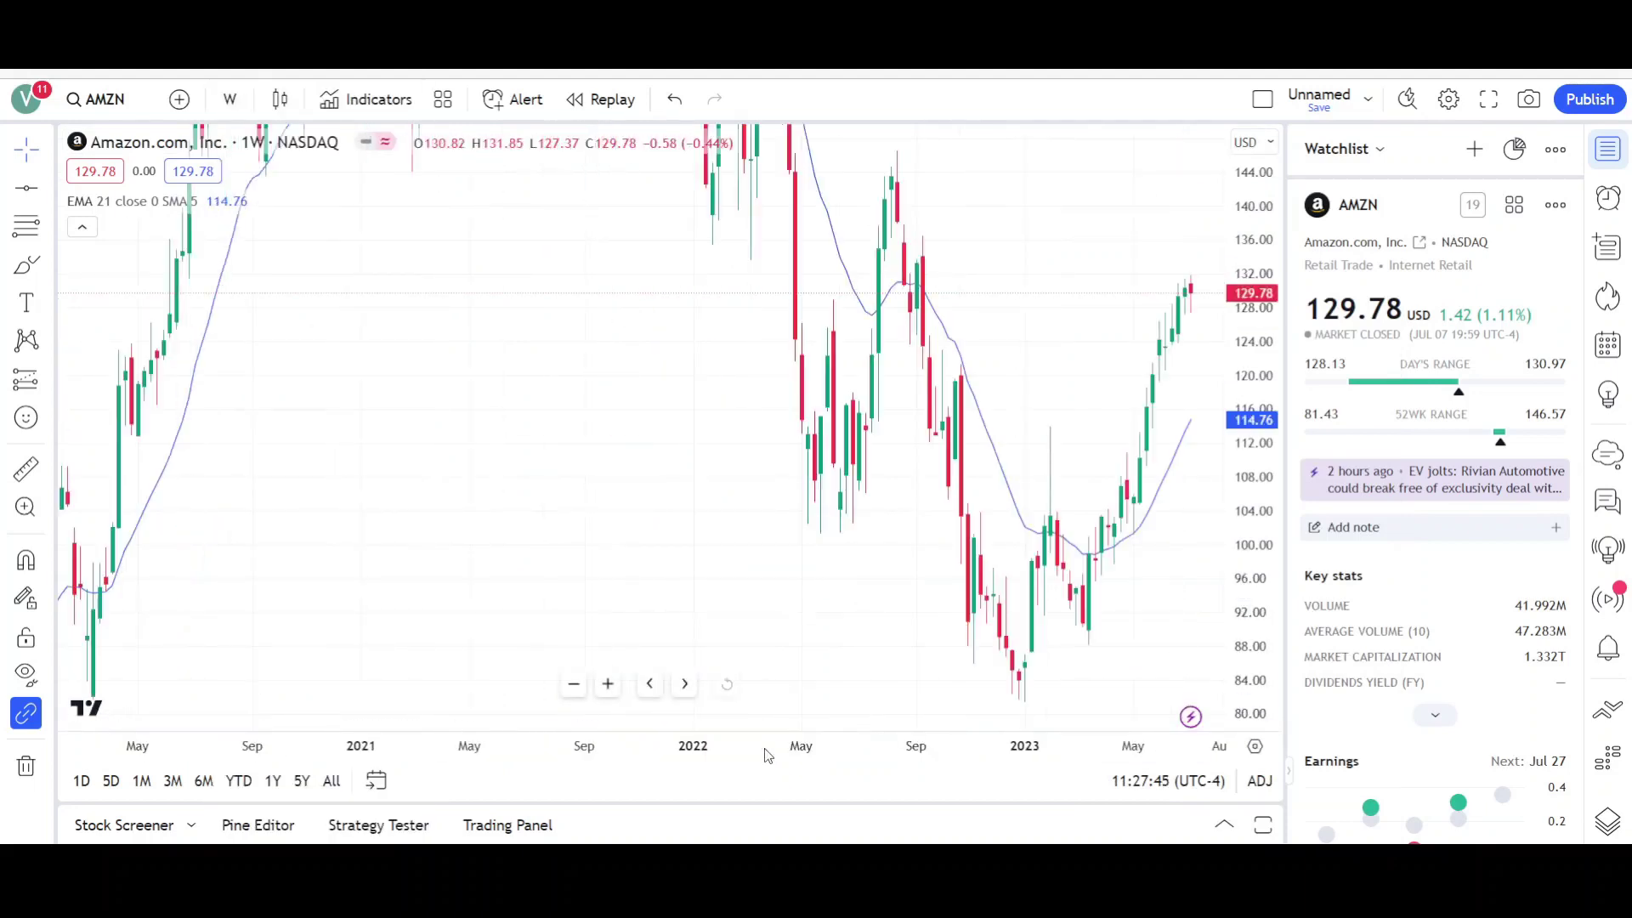
scroll(1115, 335, down, 5)
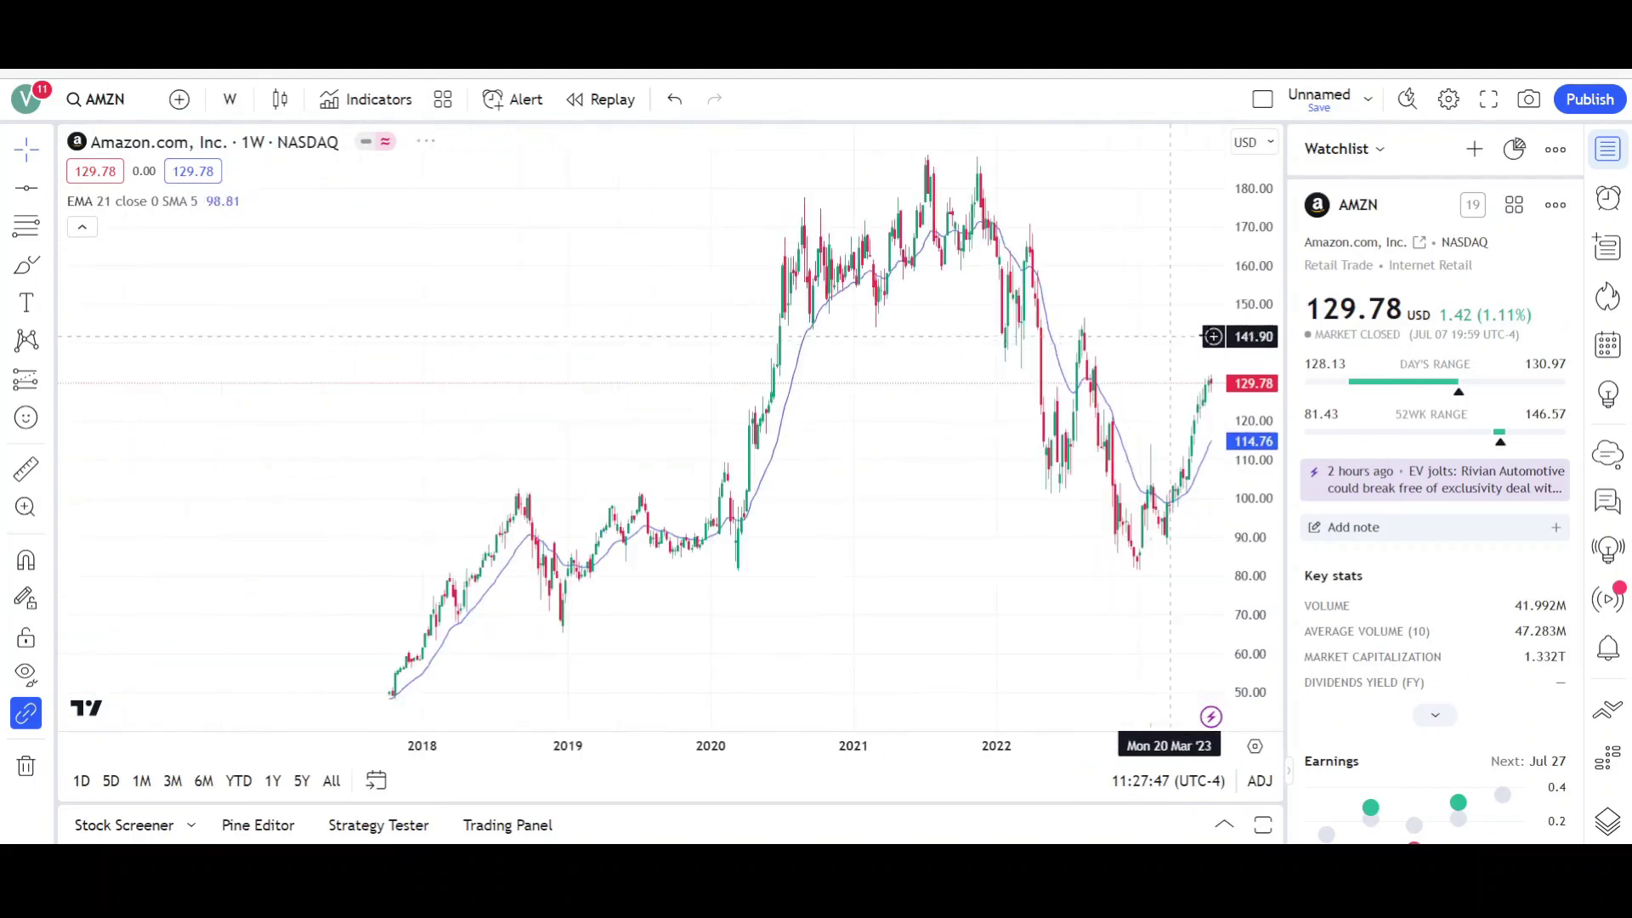
scroll(1137, 748, up, 5)
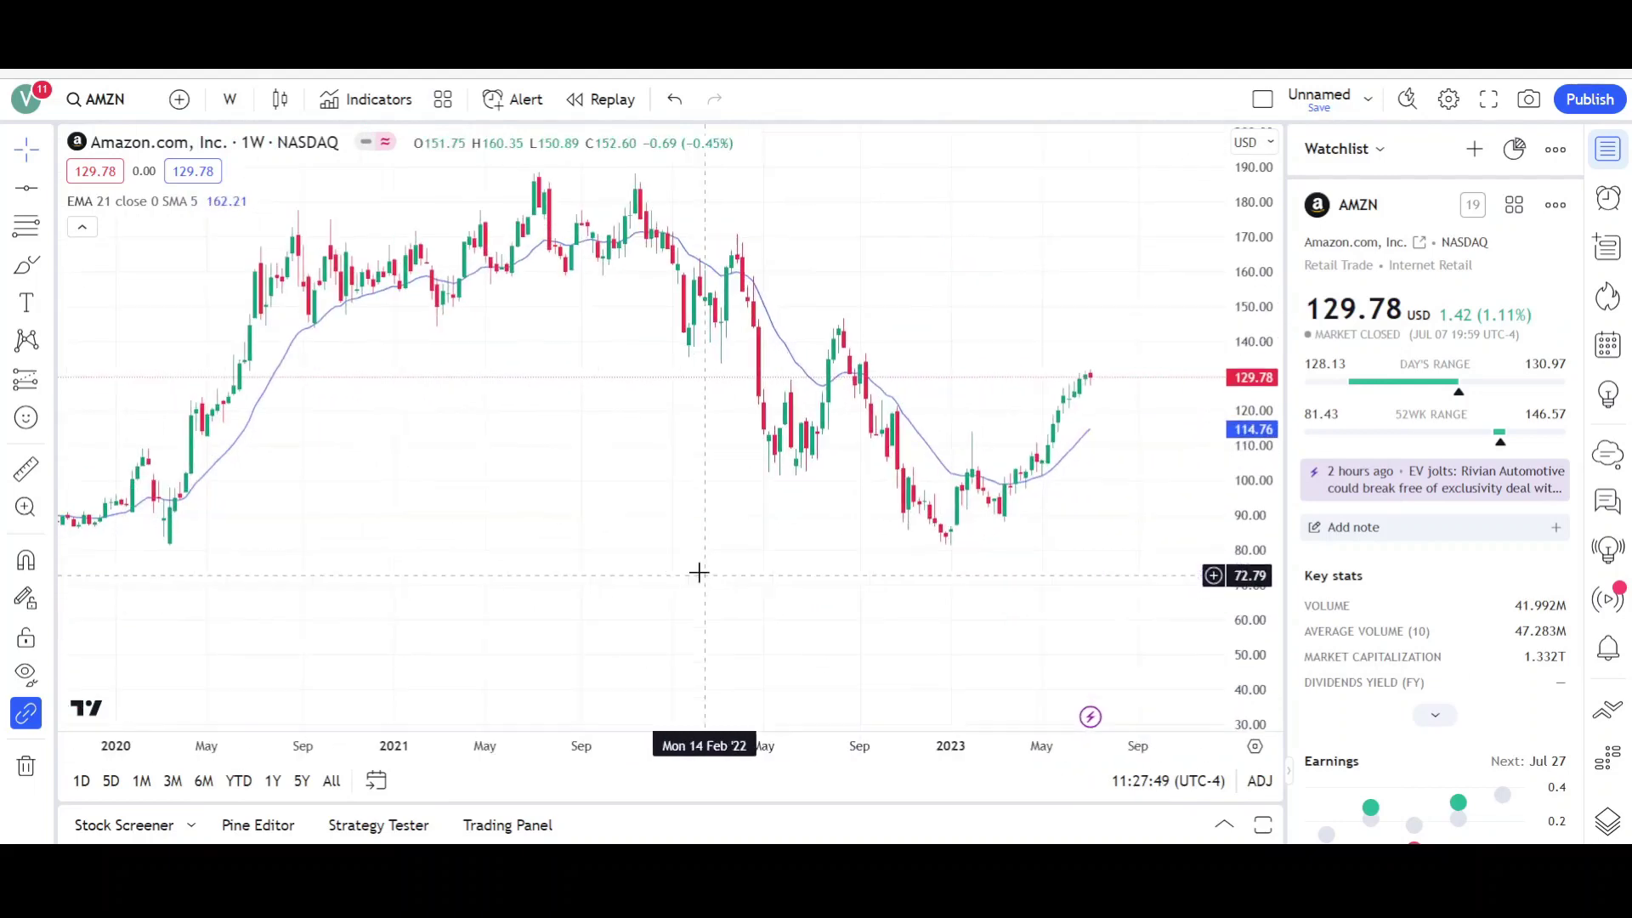
click(409, 544)
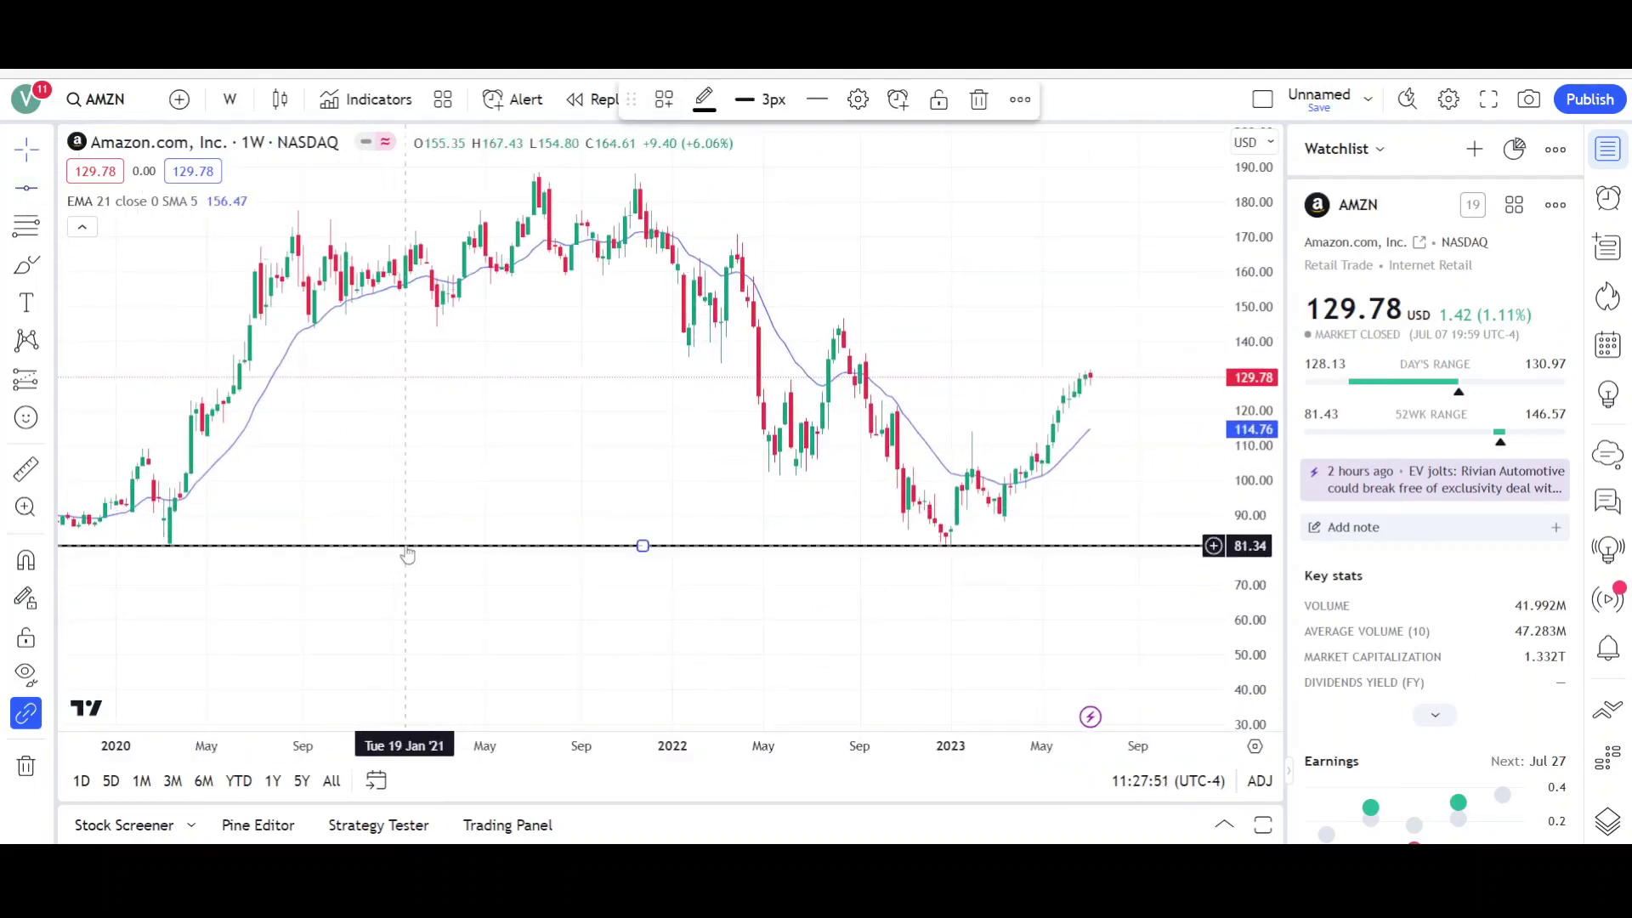
click(666, 170)
Draw a narrow parallel channel from about 189.15 on 8 November 2021 to 128.99 on 9 May 2022, and fill it yellow.
scroll(578, 366, down, 5)
drag(1102, 277, 984, 288)
scroll(920, 281, up, 4)
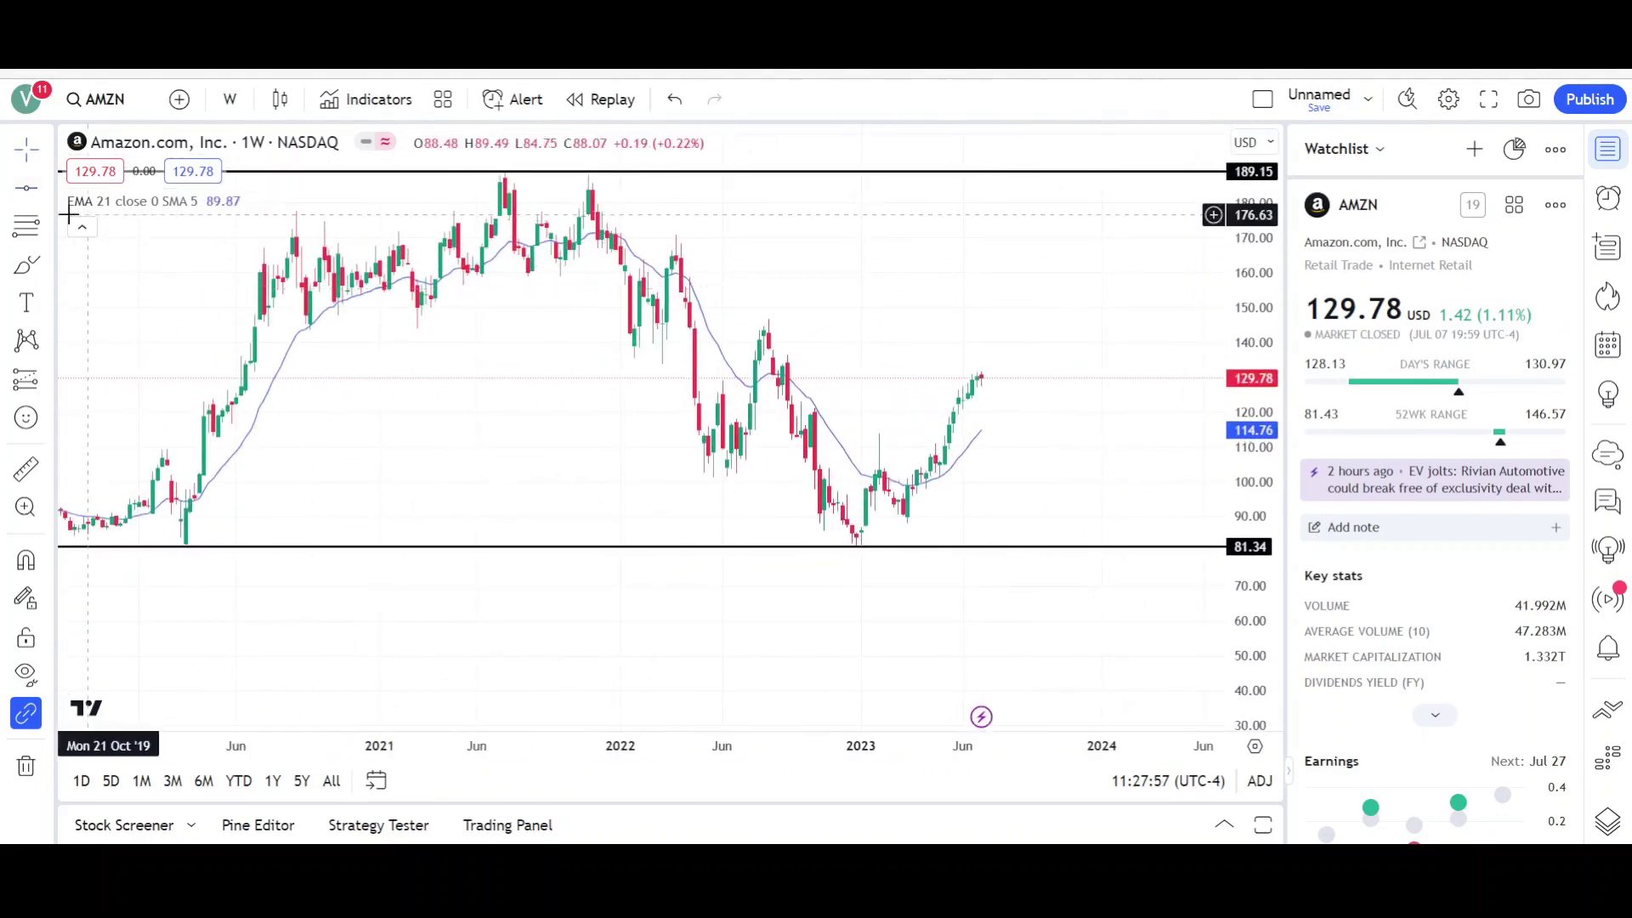
click(45, 188)
click(127, 186)
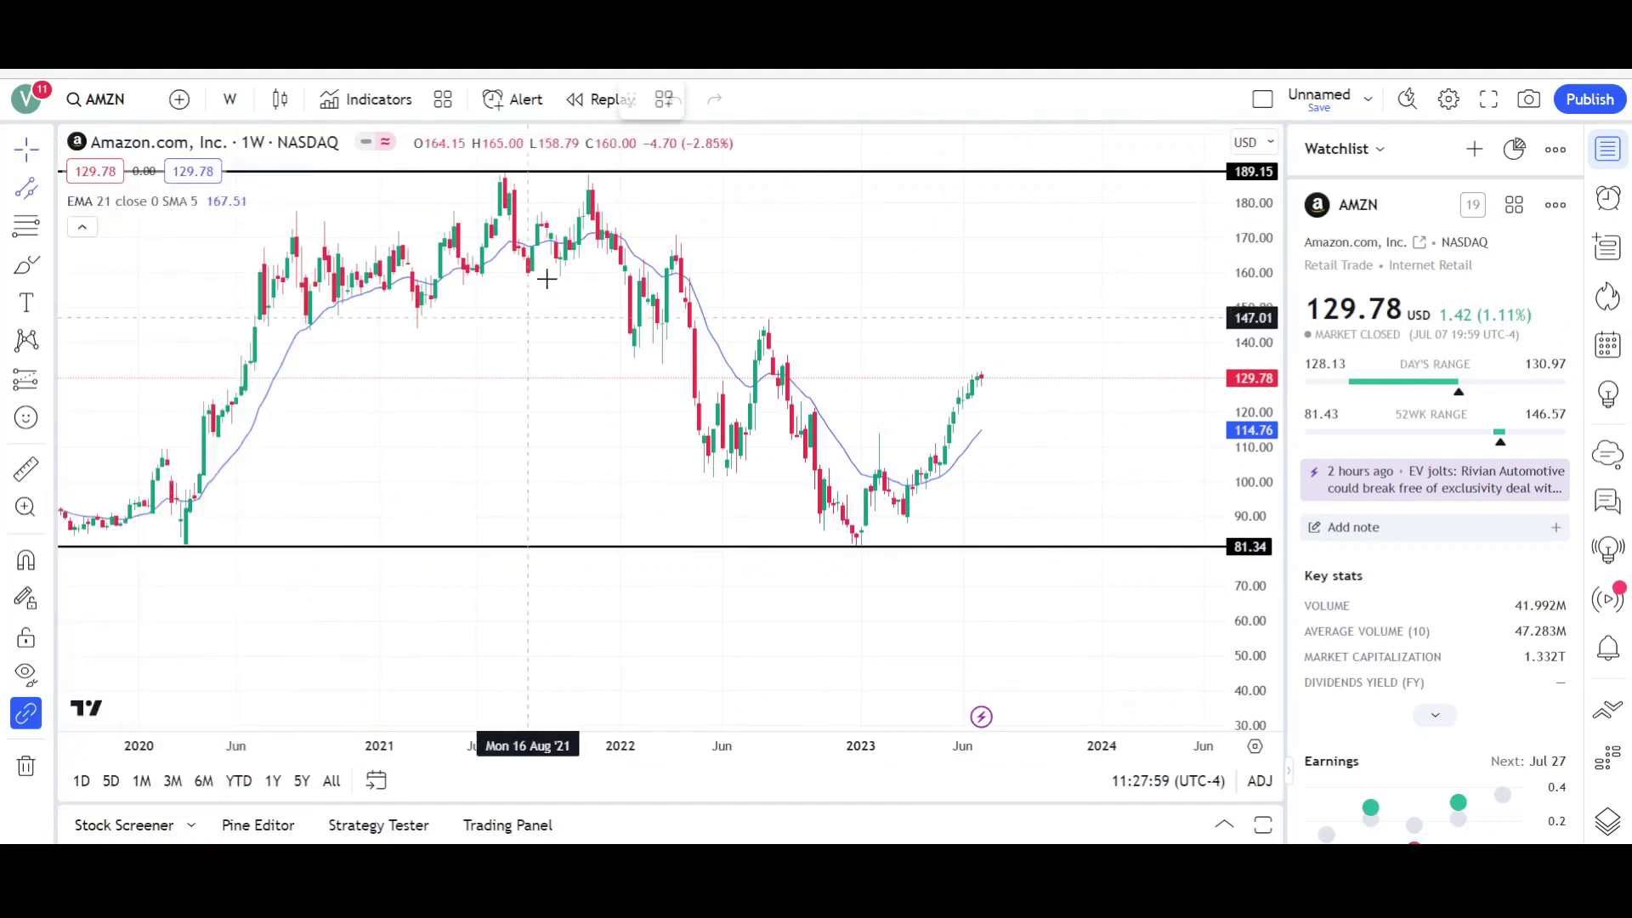
click(584, 170)
click(704, 380)
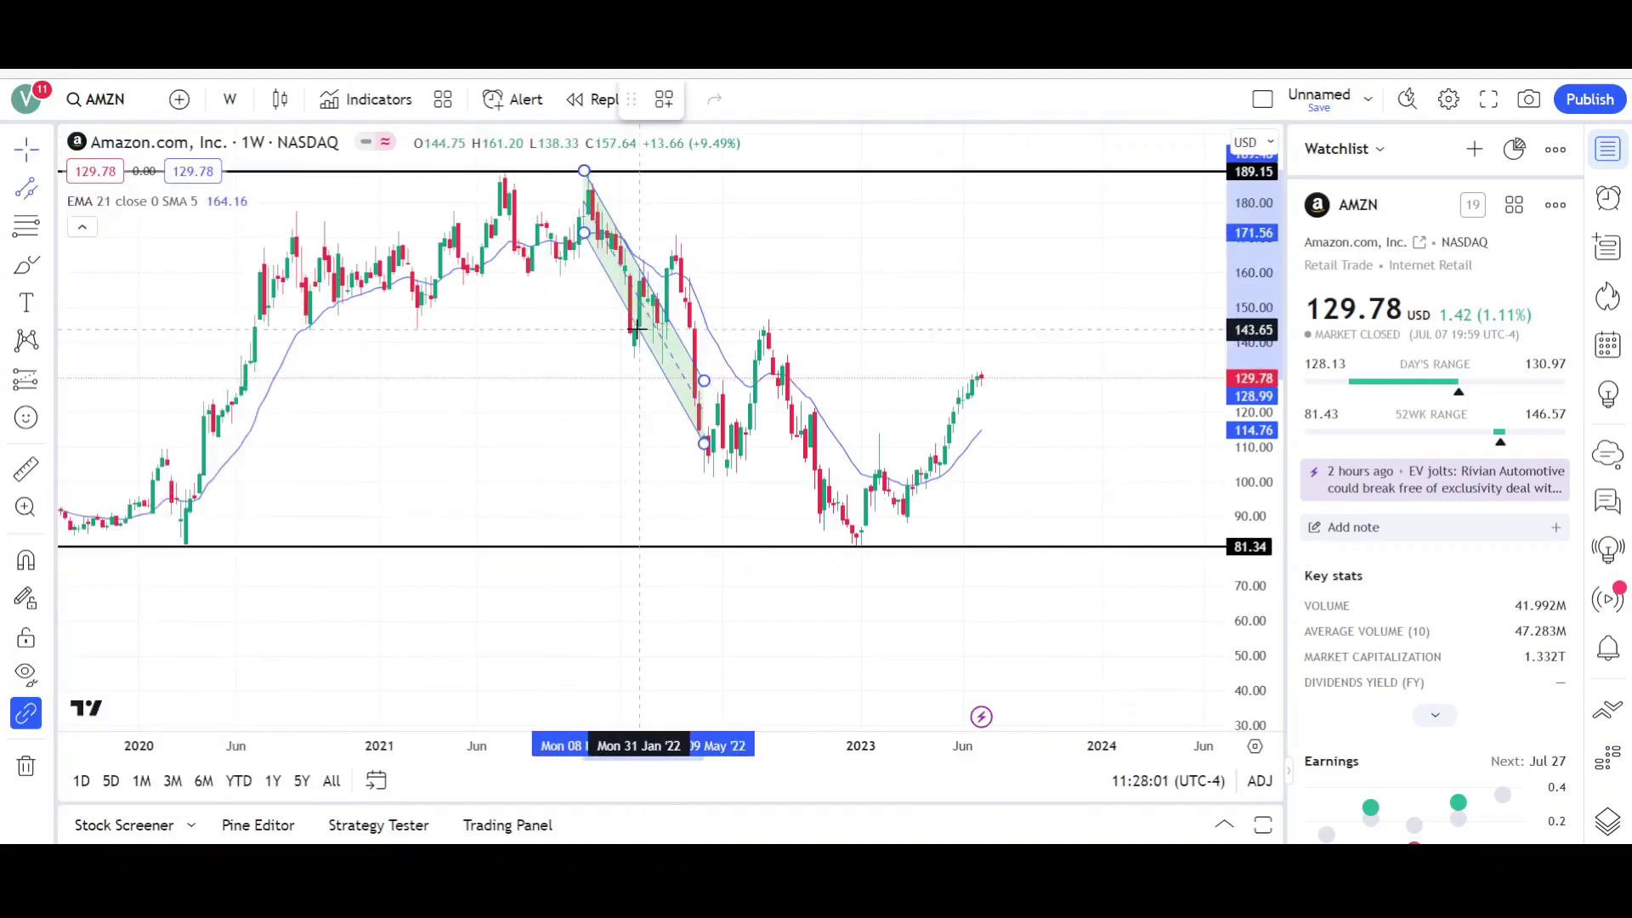
click(639, 320)
click(745, 98)
click(793, 168)
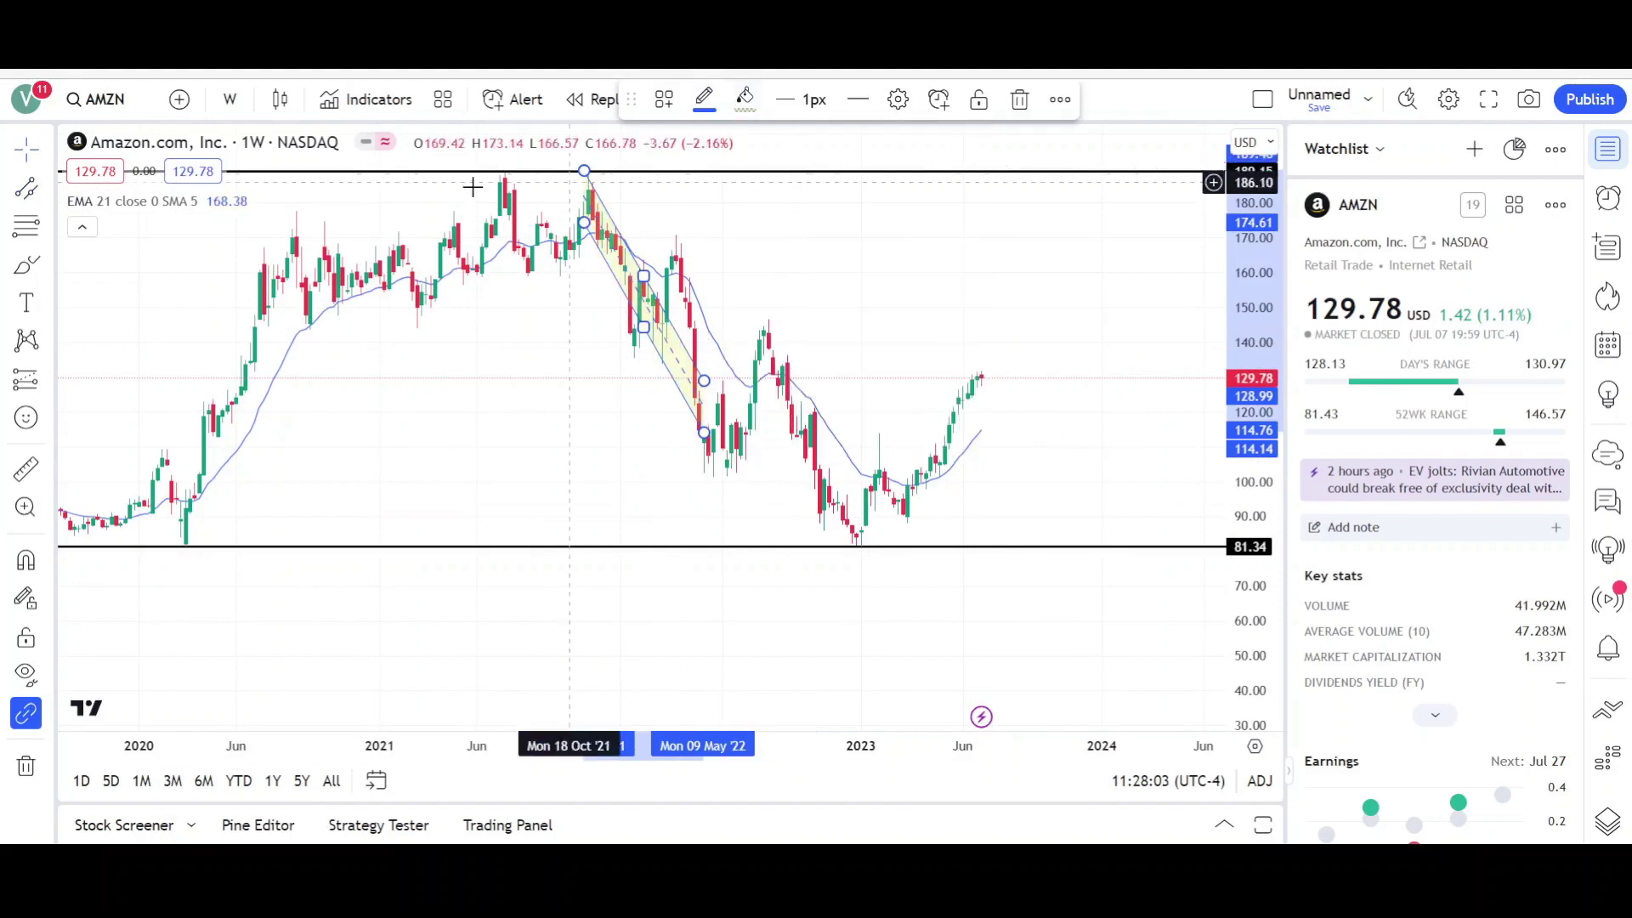
Draw a black arrow from about 170.52 to 101.50 along the spring 2022 decline, and move it onto the August–November 2022 decline.
click(47, 189)
click(707, 240)
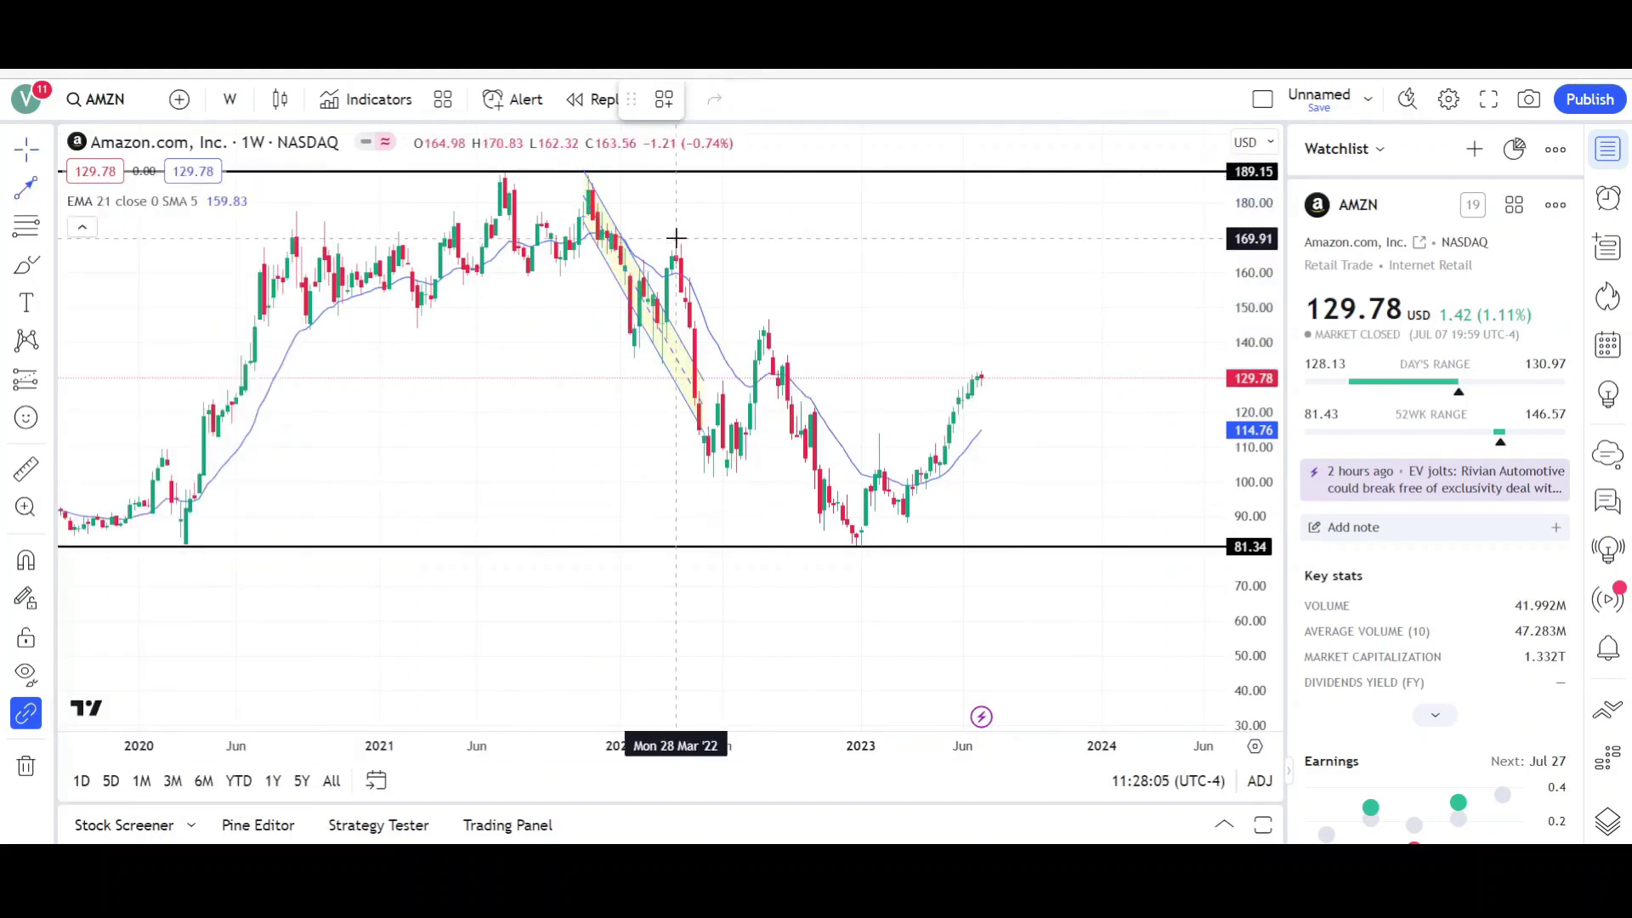
click(695, 257)
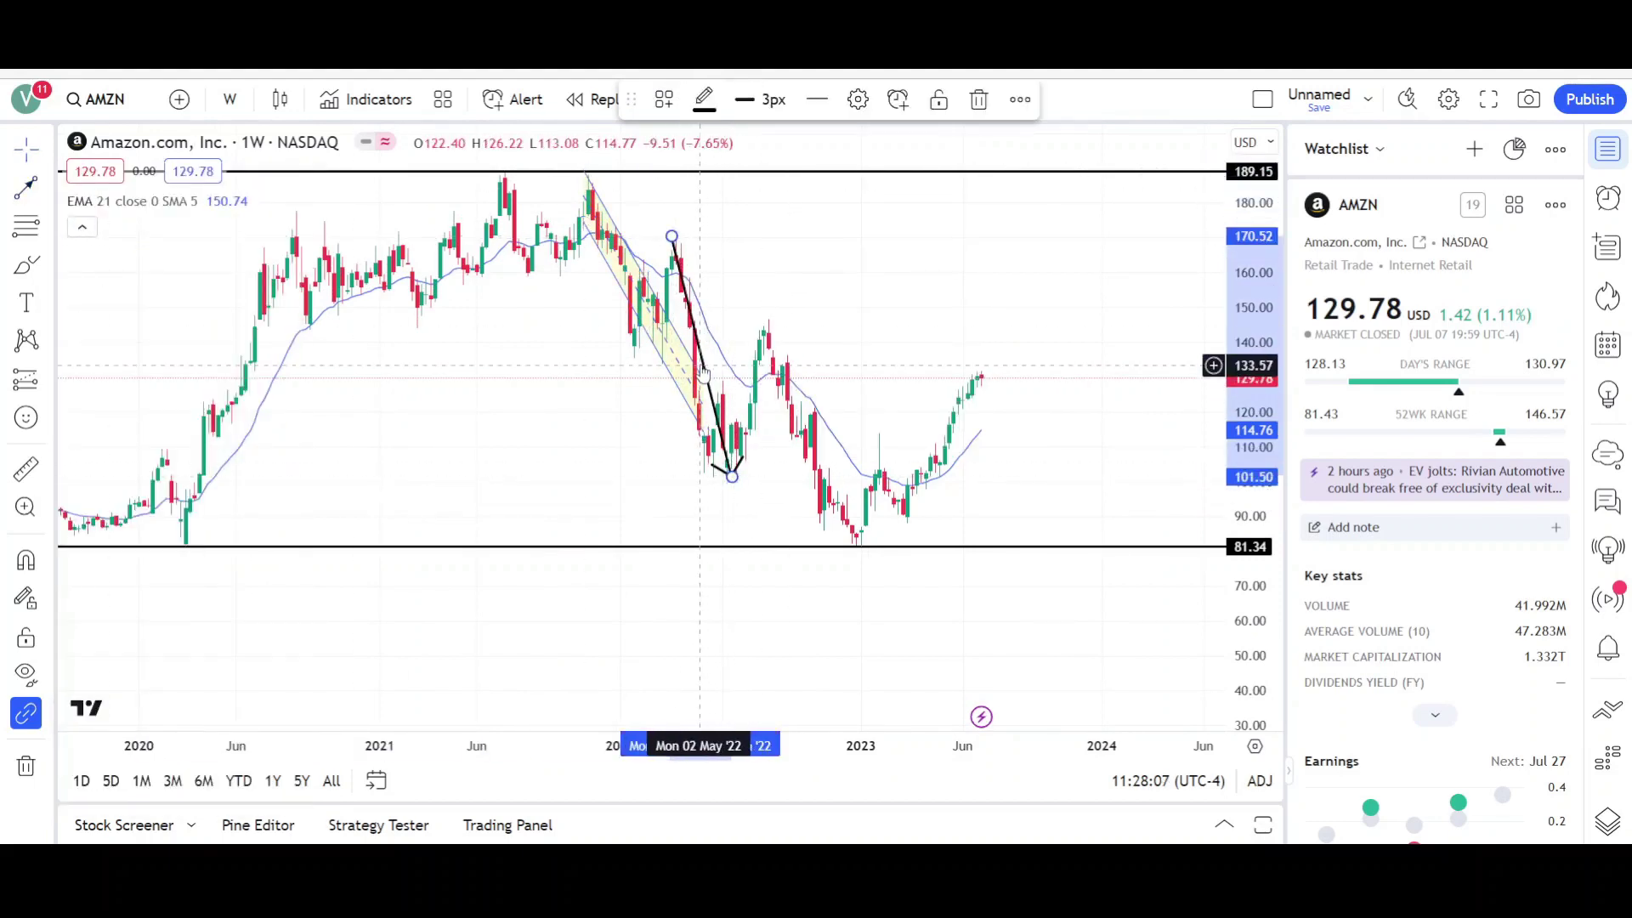
click(755, 497)
drag(755, 397, 827, 460)
click(840, 508)
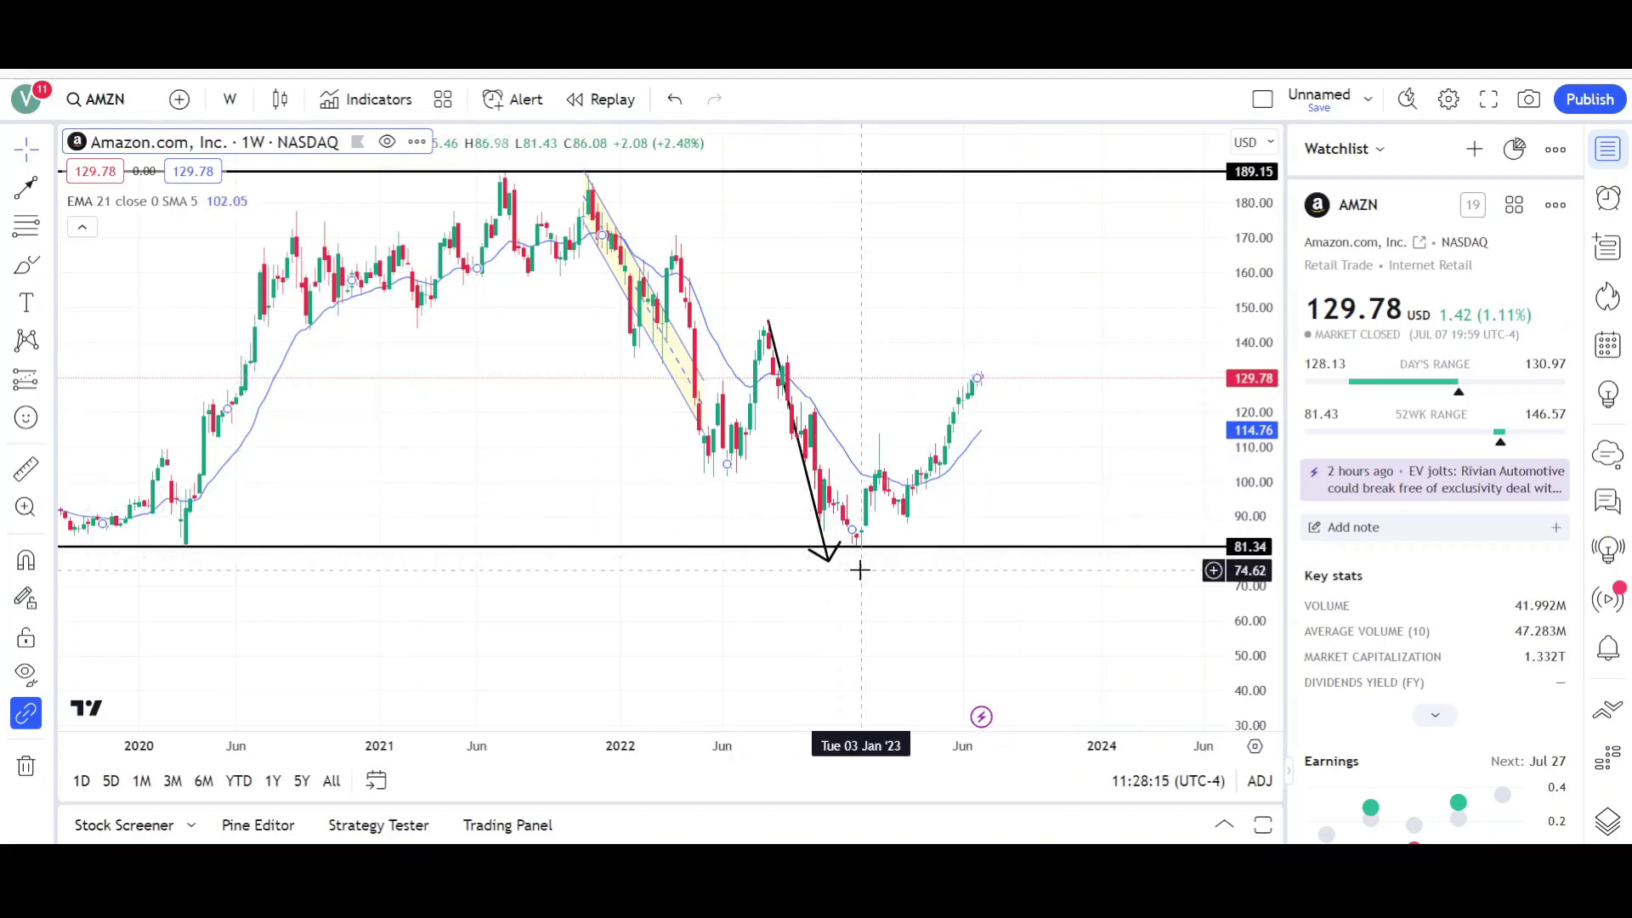
Draw a wide parallel channel from about 188.54 on 15 November 2021 to 75.85 on 11 September 2023, its lower edge starting near 138.91.
drag(880, 388, 850, 387)
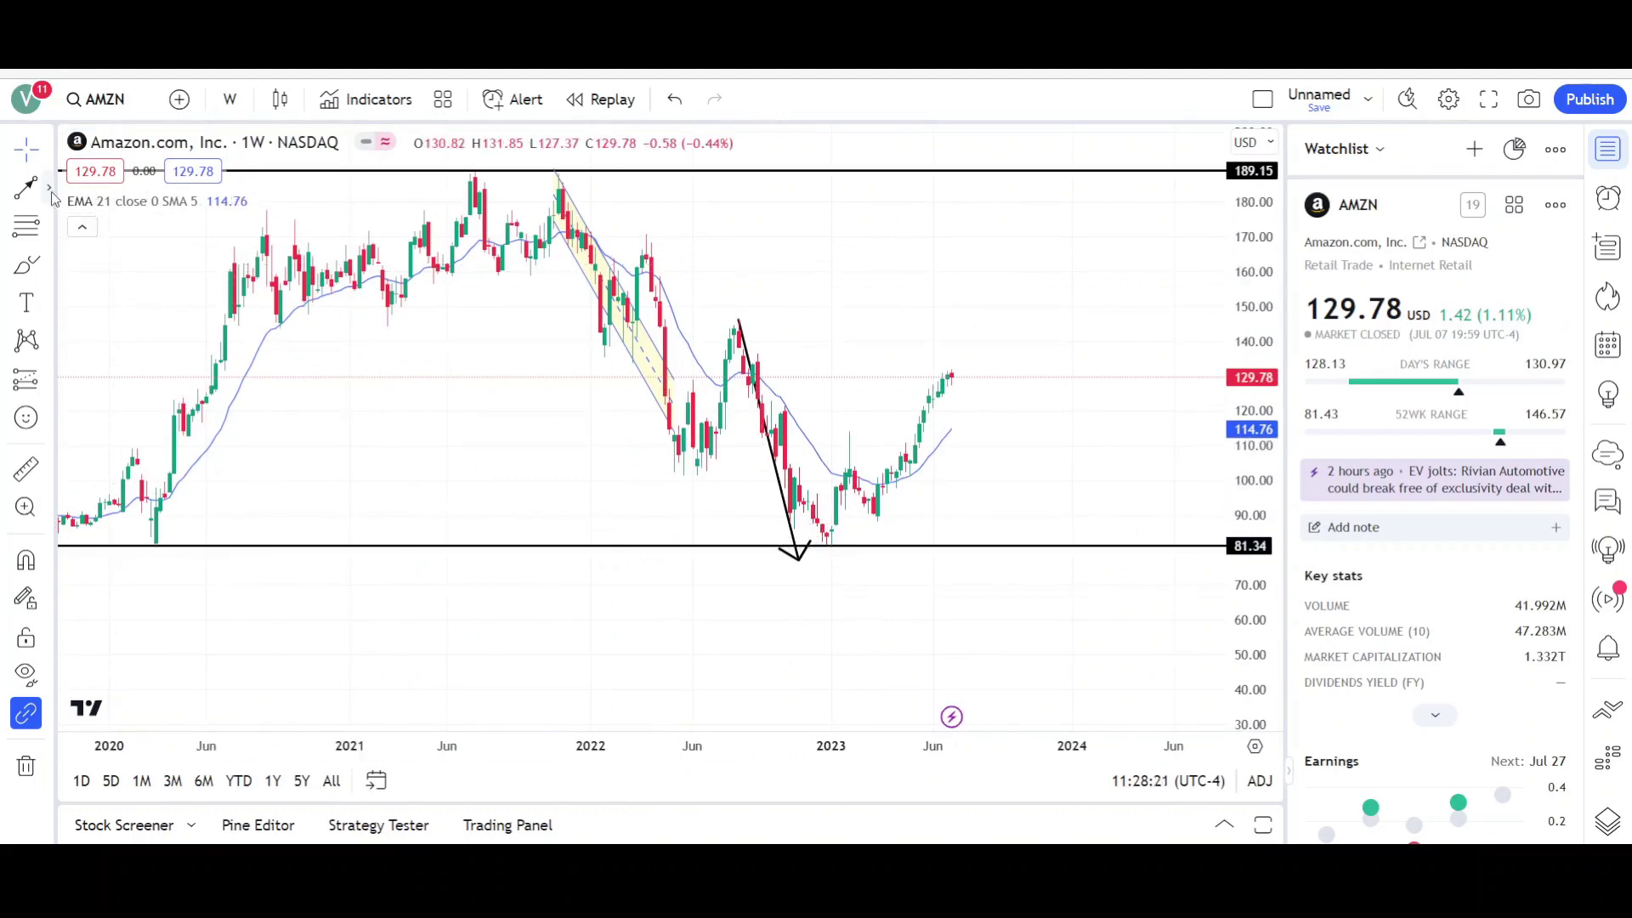
click(48, 188)
click(138, 627)
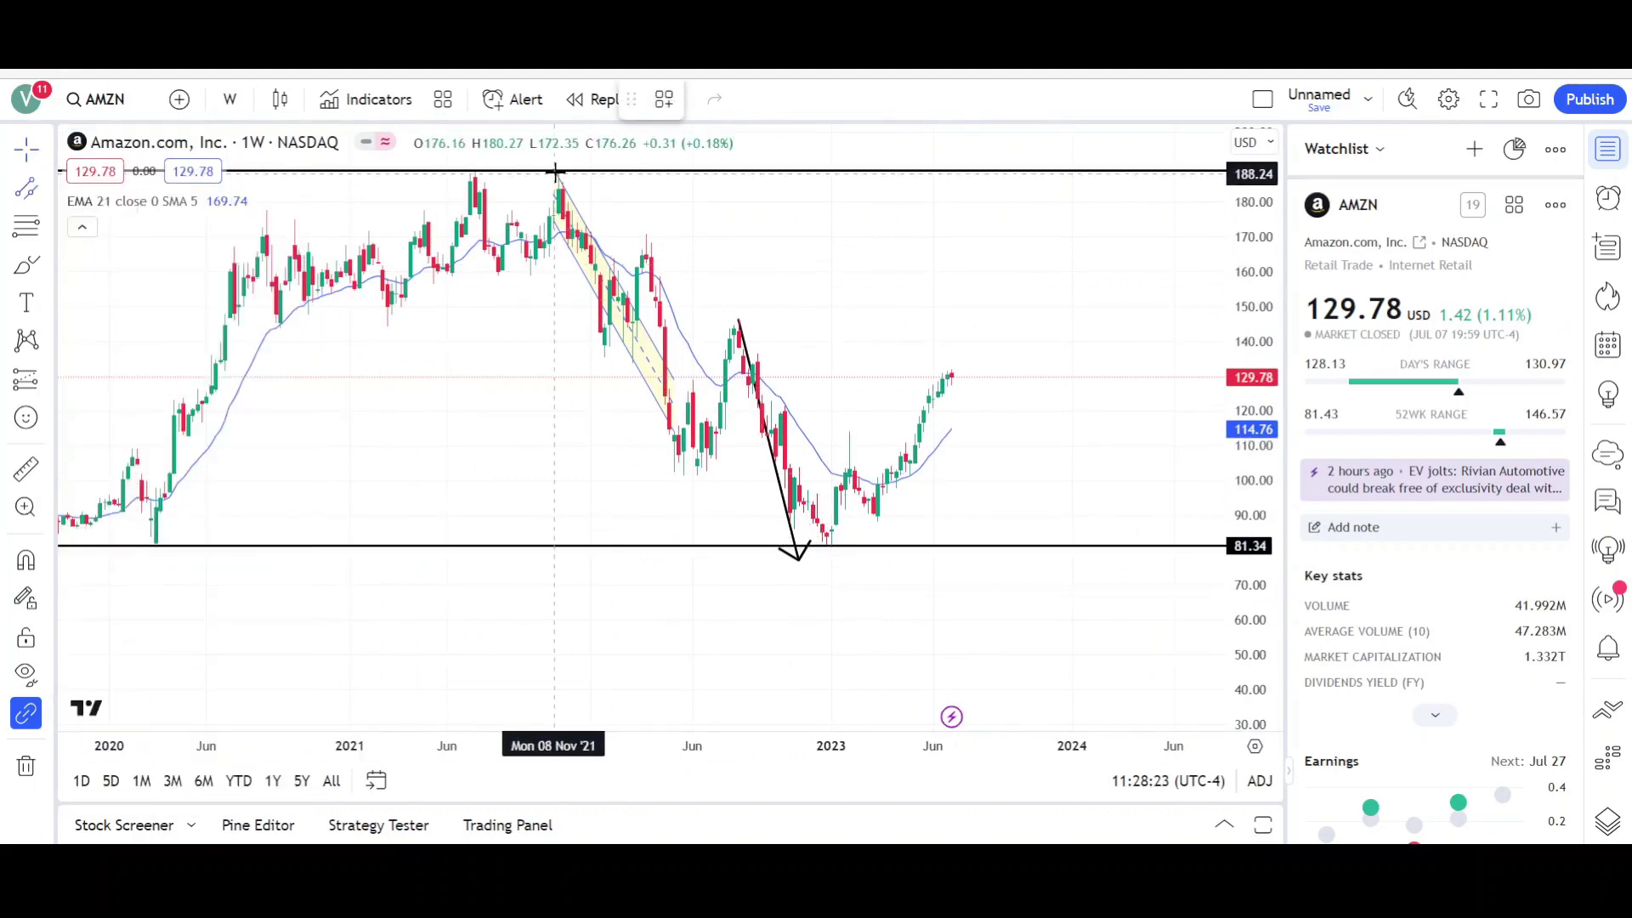
click(558, 173)
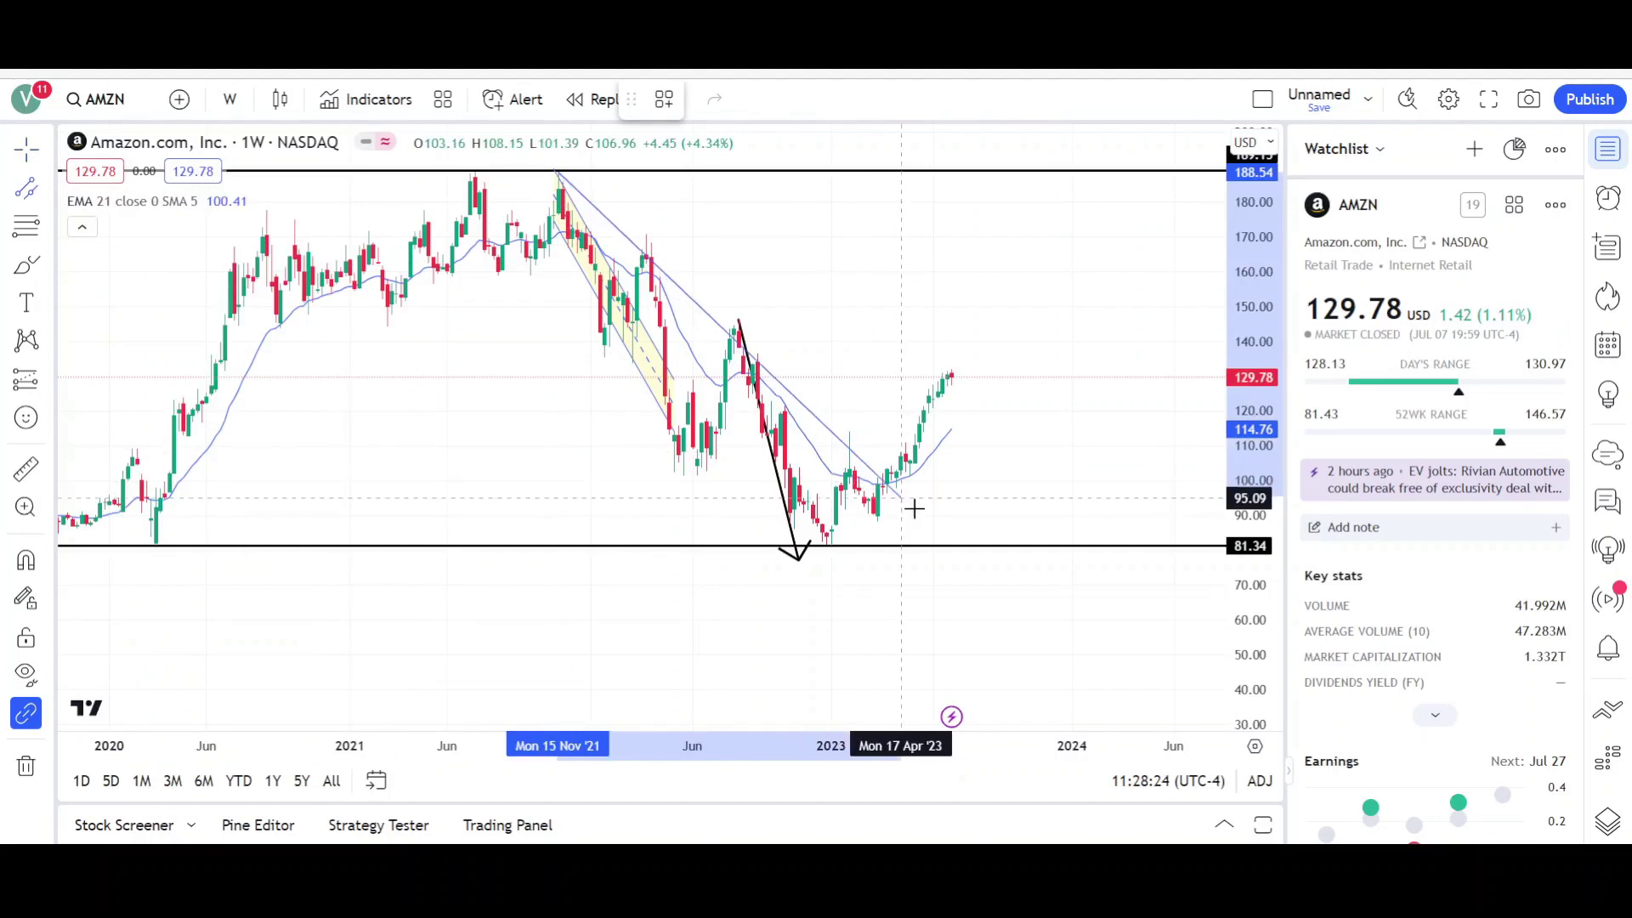
click(996, 564)
click(740, 503)
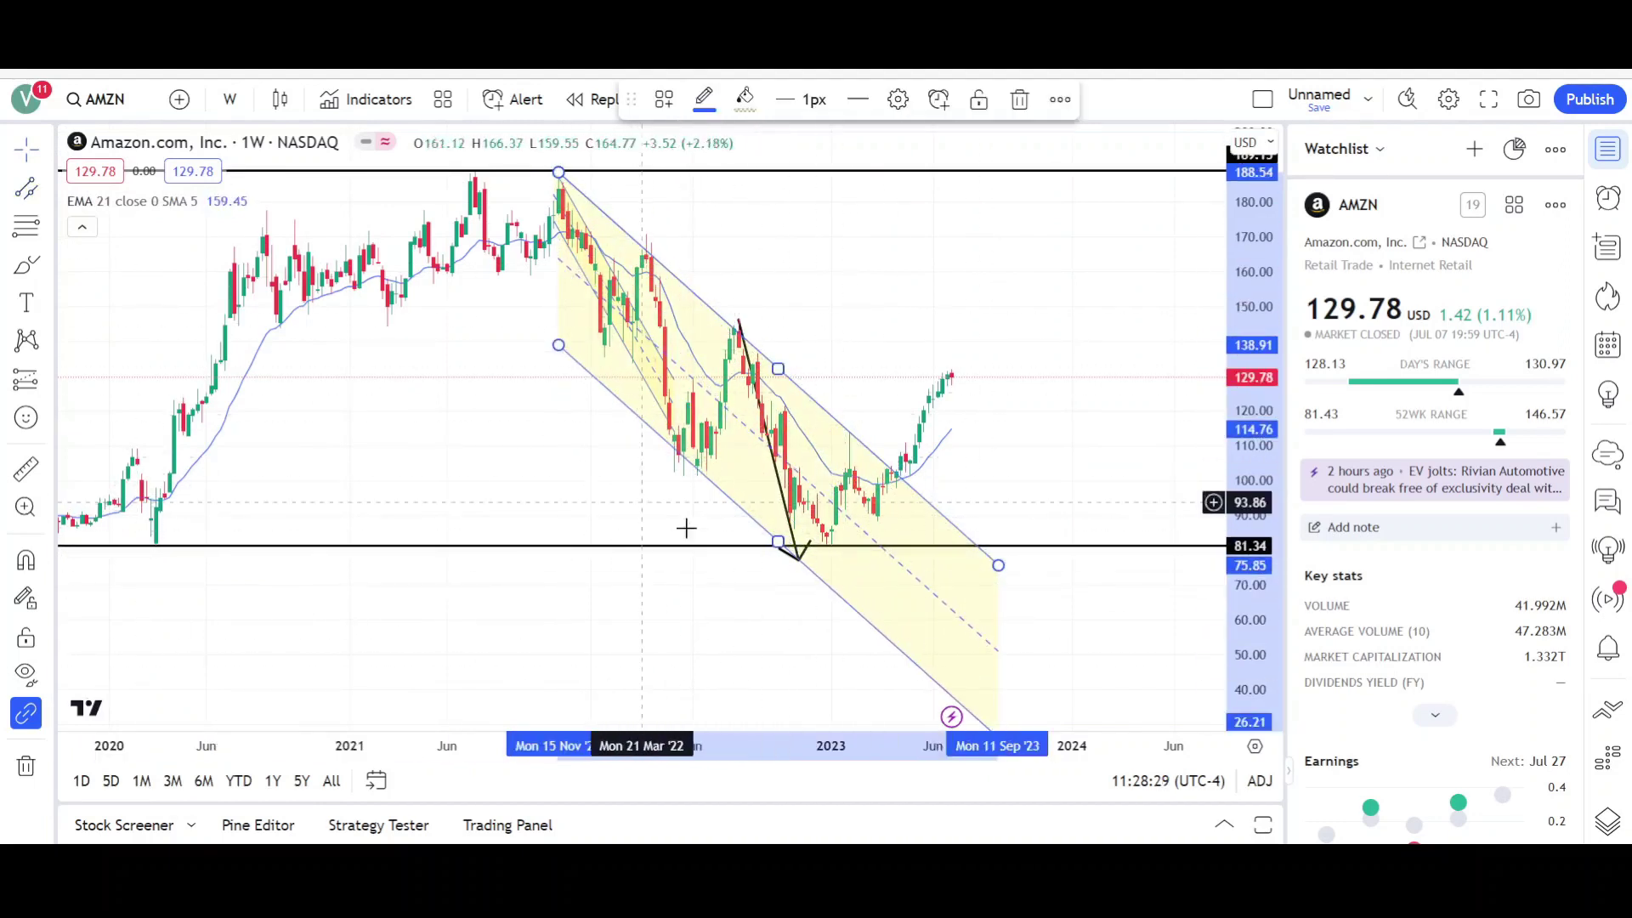
Change the fill of the narrow November 2021–May 2022 channel to orange.
click(623, 286)
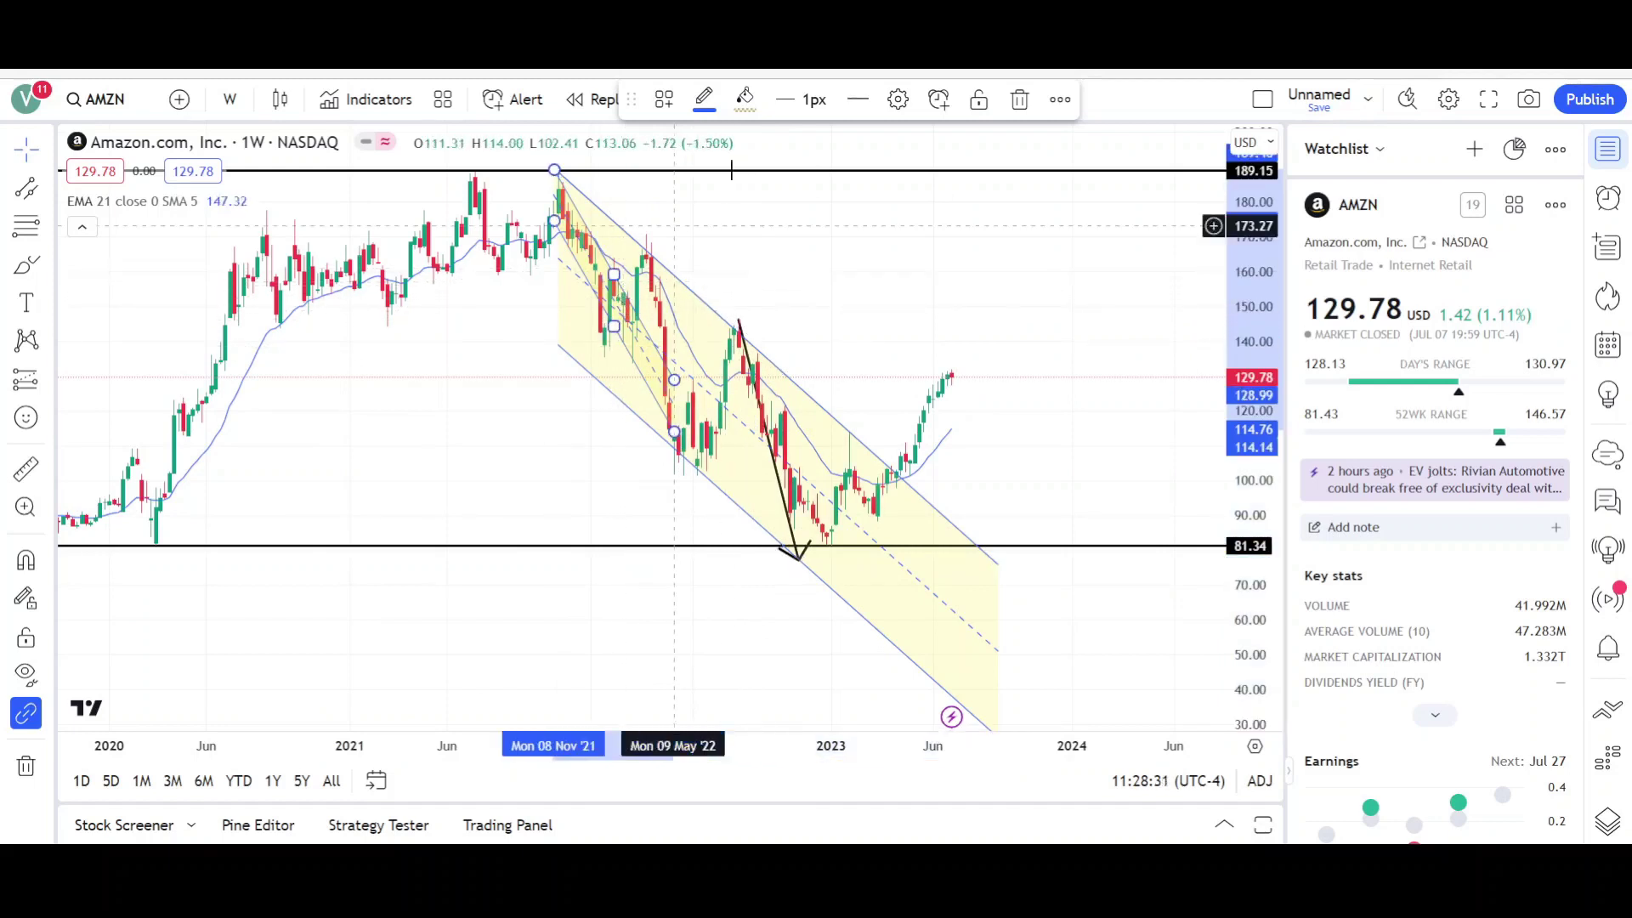
click(744, 100)
click(774, 172)
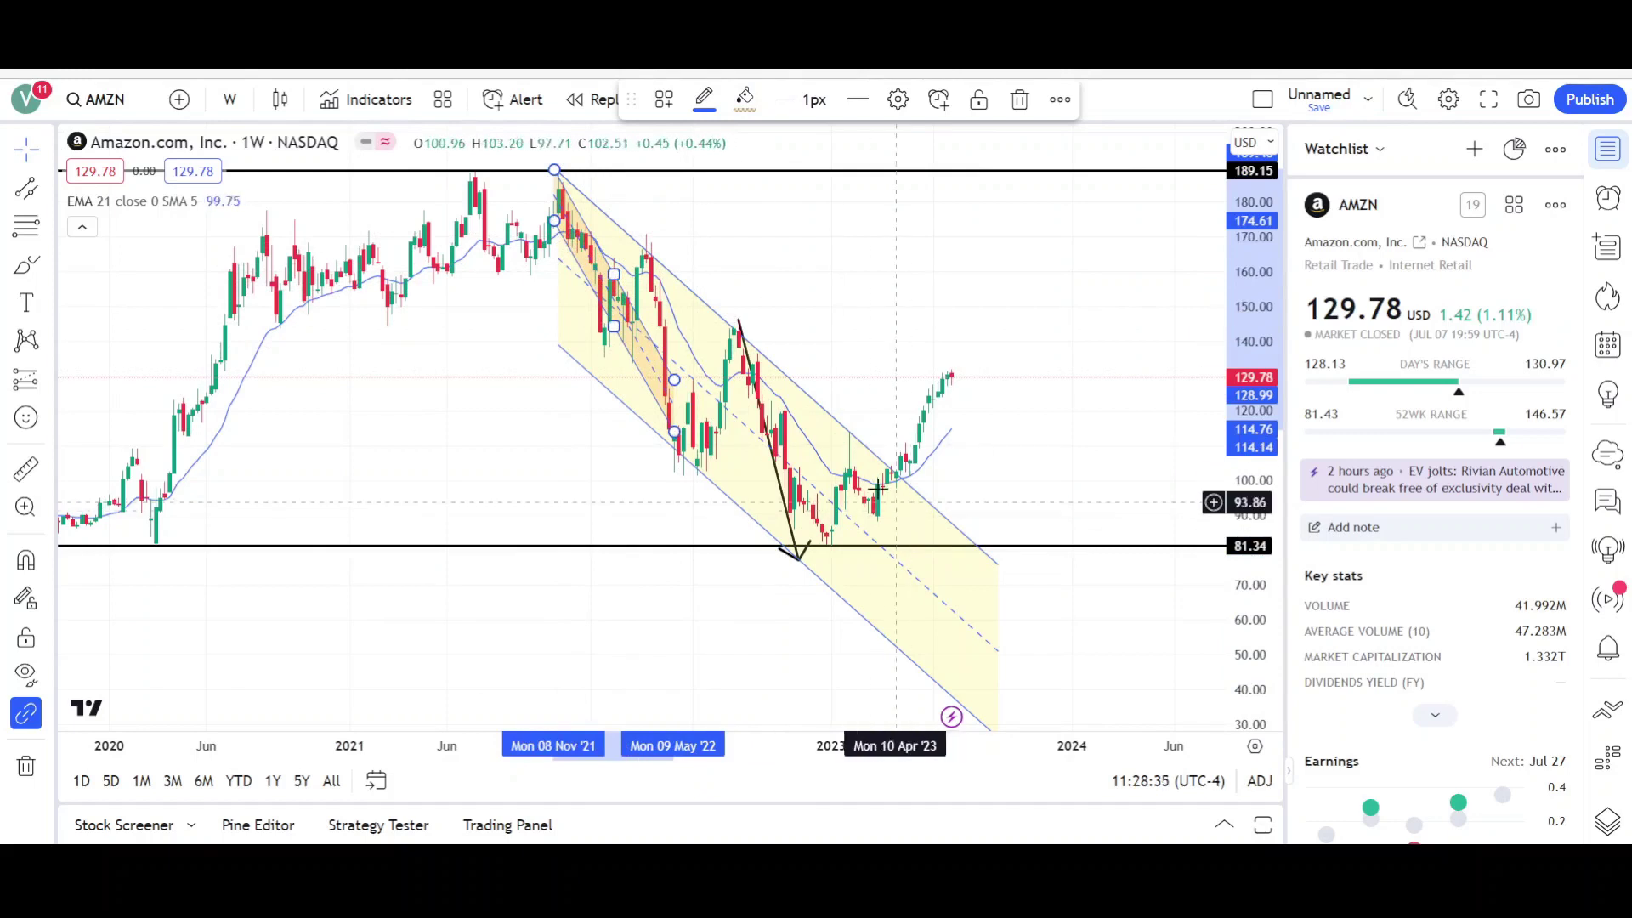
click(996, 461)
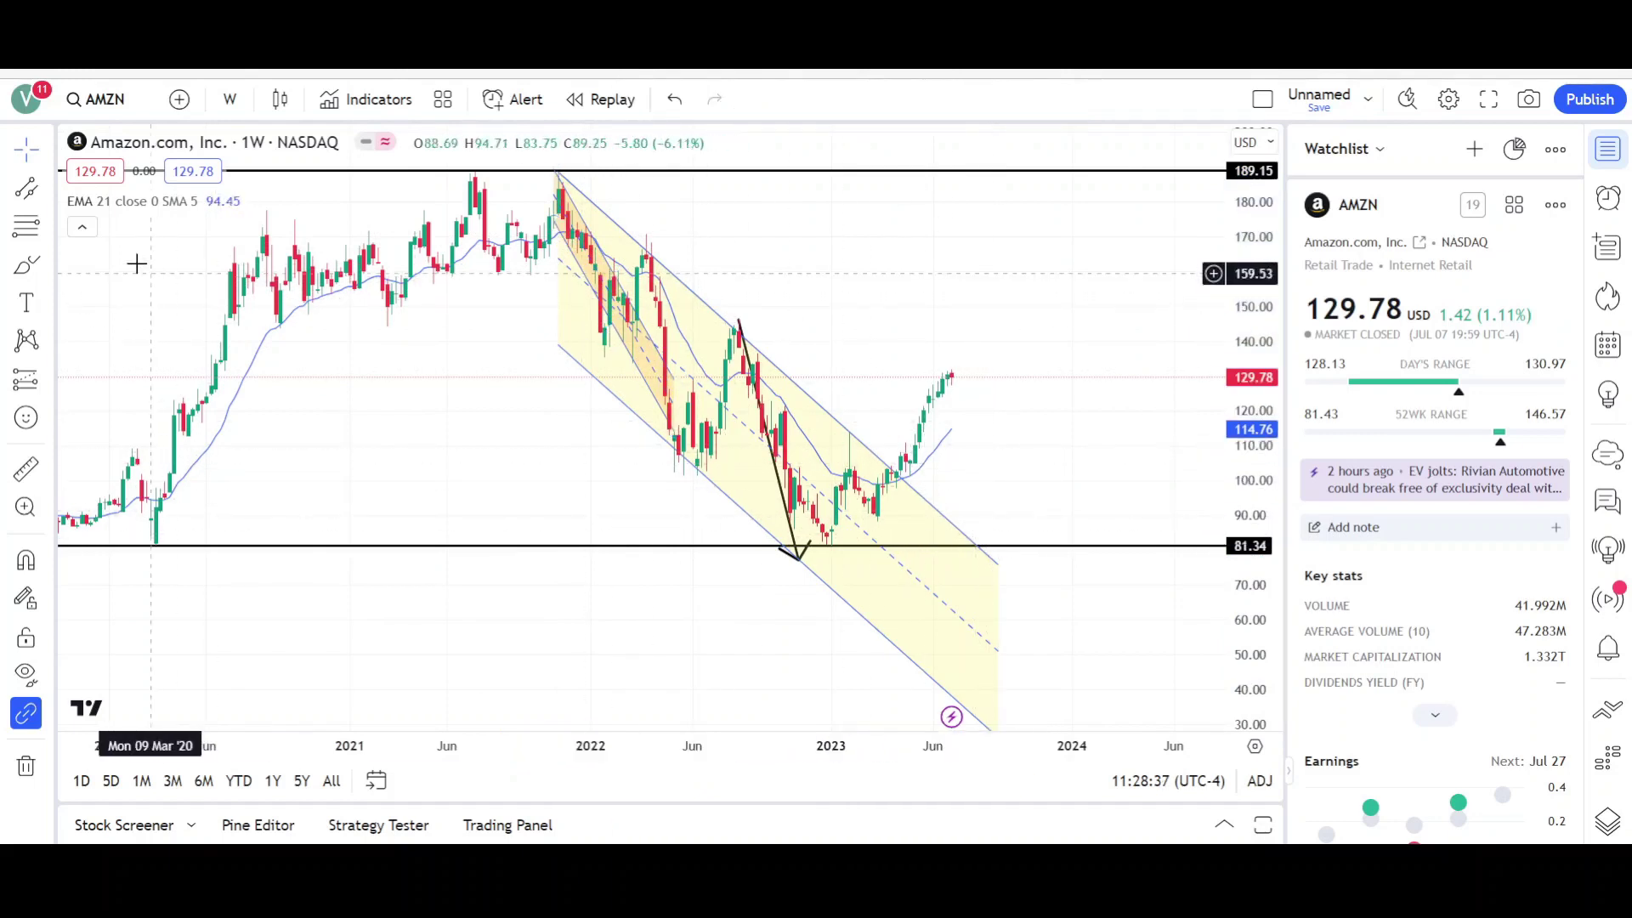
Sketch a red brush projection from the current price dipping to about 110 and rising to about 168, and align its start with the last candle.
click(27, 266)
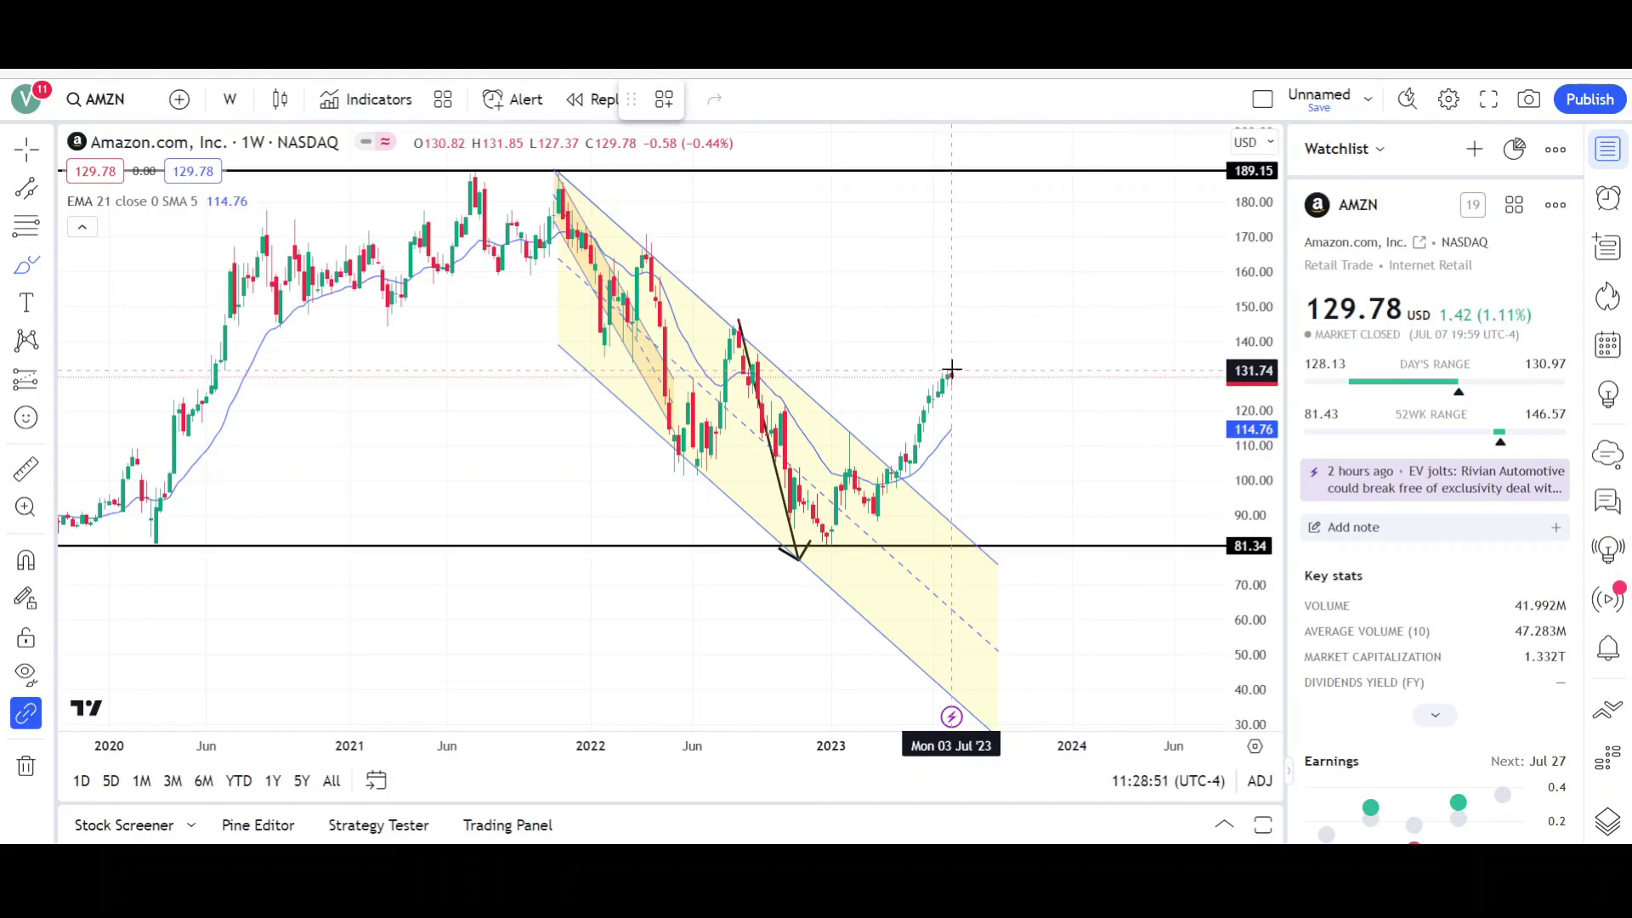
mouse_move(948, 367)
mouse_down()
mouse_move(969, 422)
mouse_move(1057, 273)
mouse_move(1114, 312)
mouse_up()
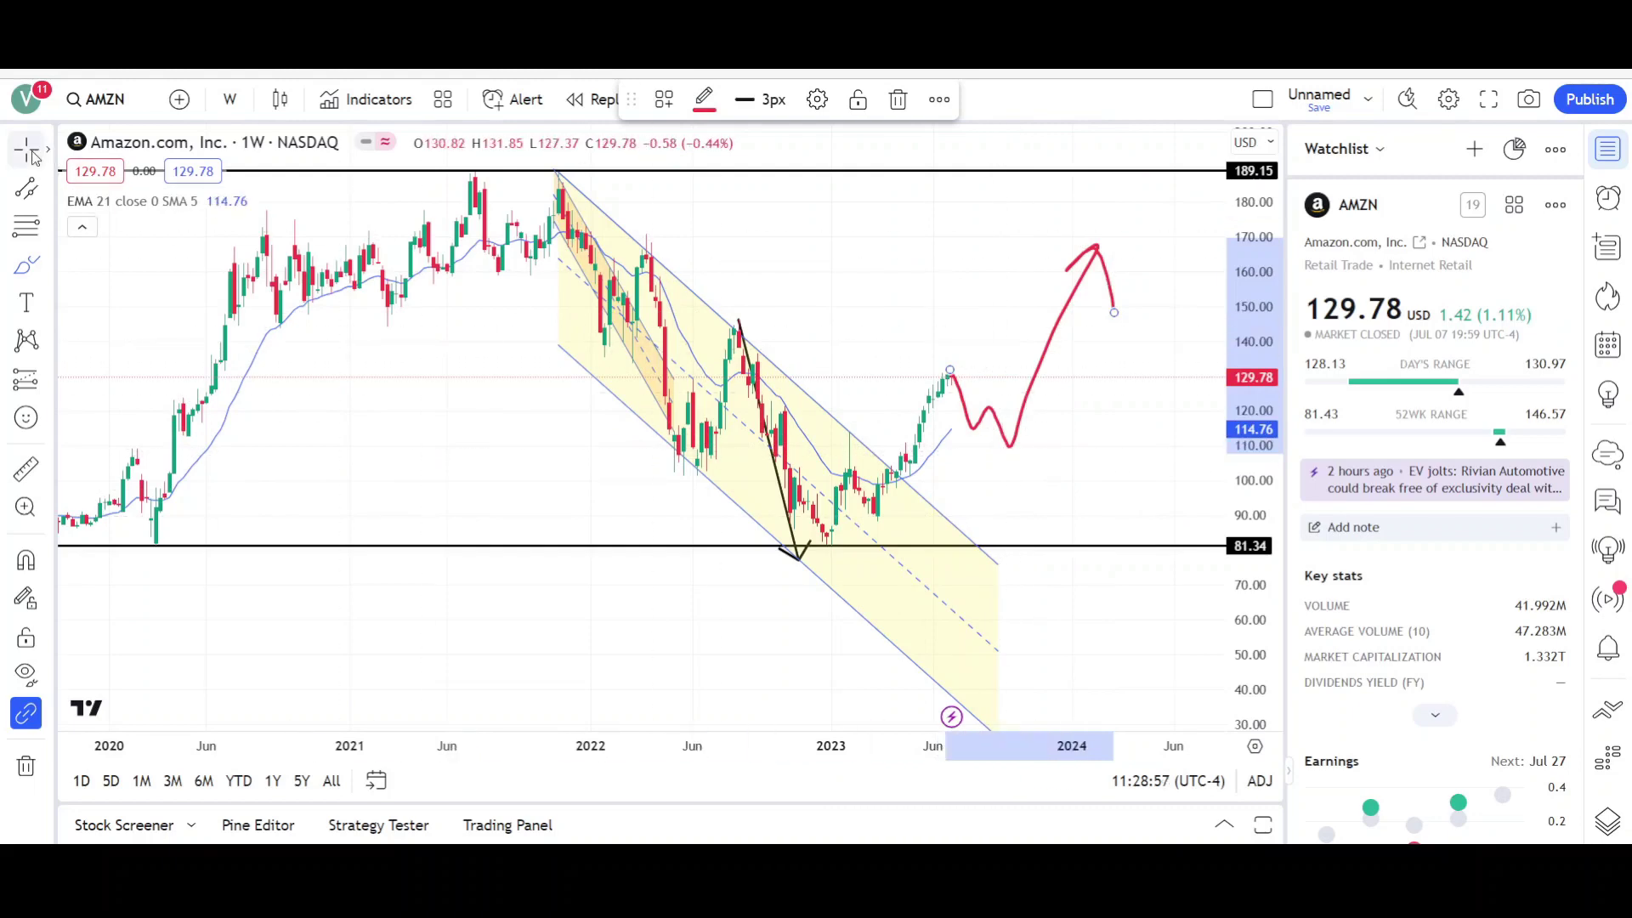
mouse_move(993, 411)
mouse_down()
mouse_move(997, 396)
mouse_move(1003, 432)
mouse_move(1004, 368)
mouse_move(999, 414)
mouse_up()
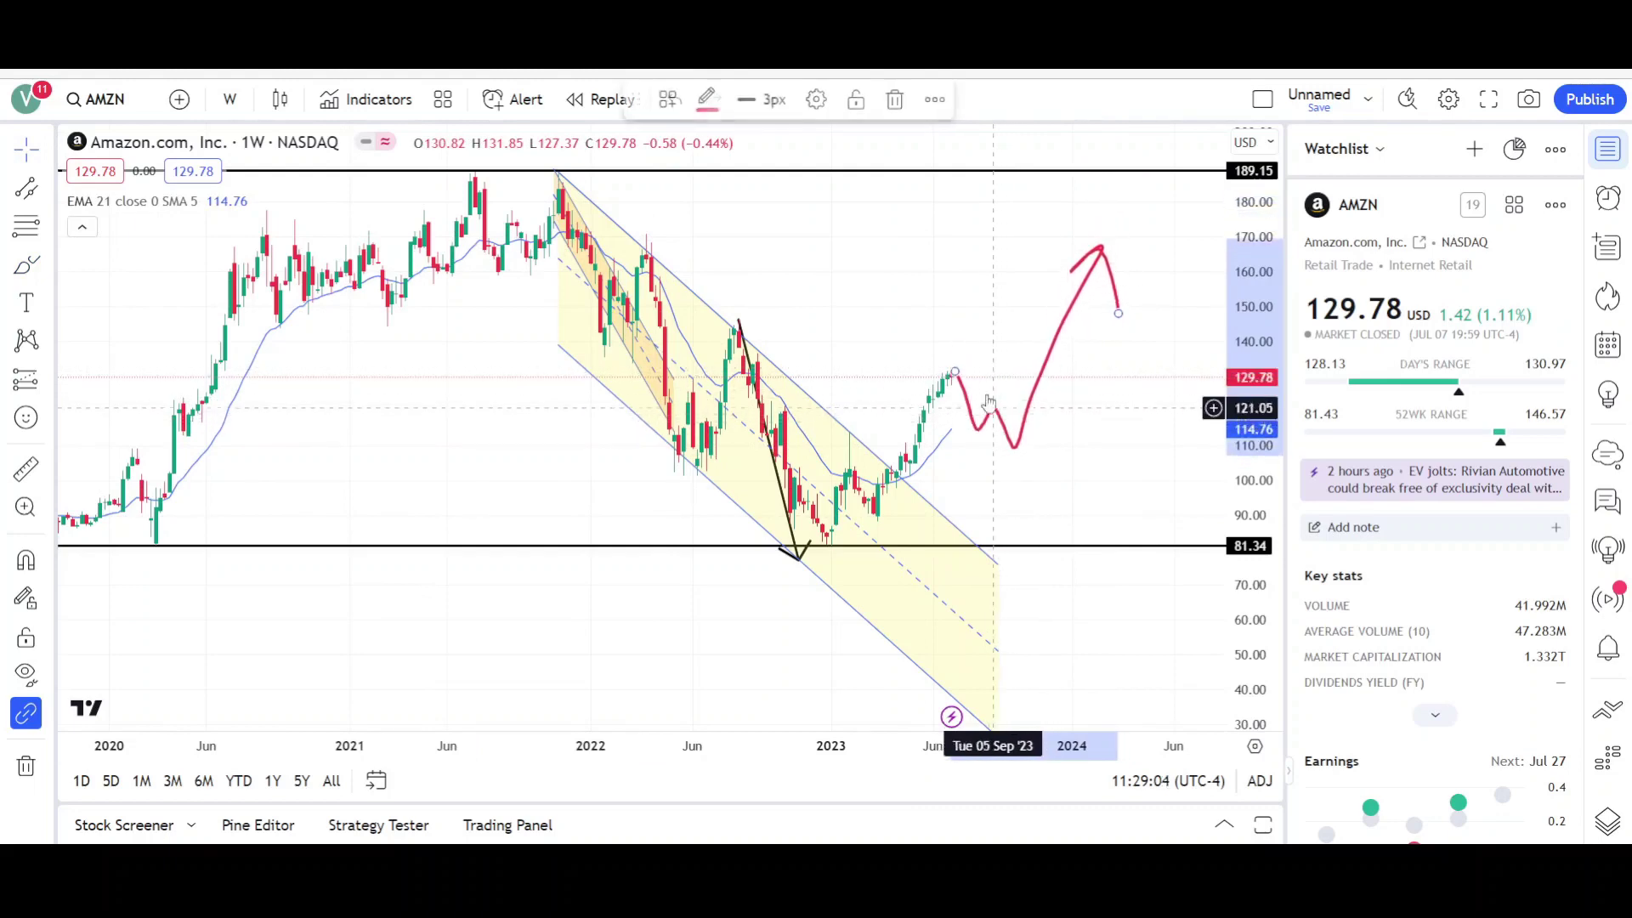
click(615, 451)
Circle the January 2023 low at the 81.34 line in red, and brush a downward projection from the current price to that line.
click(24, 279)
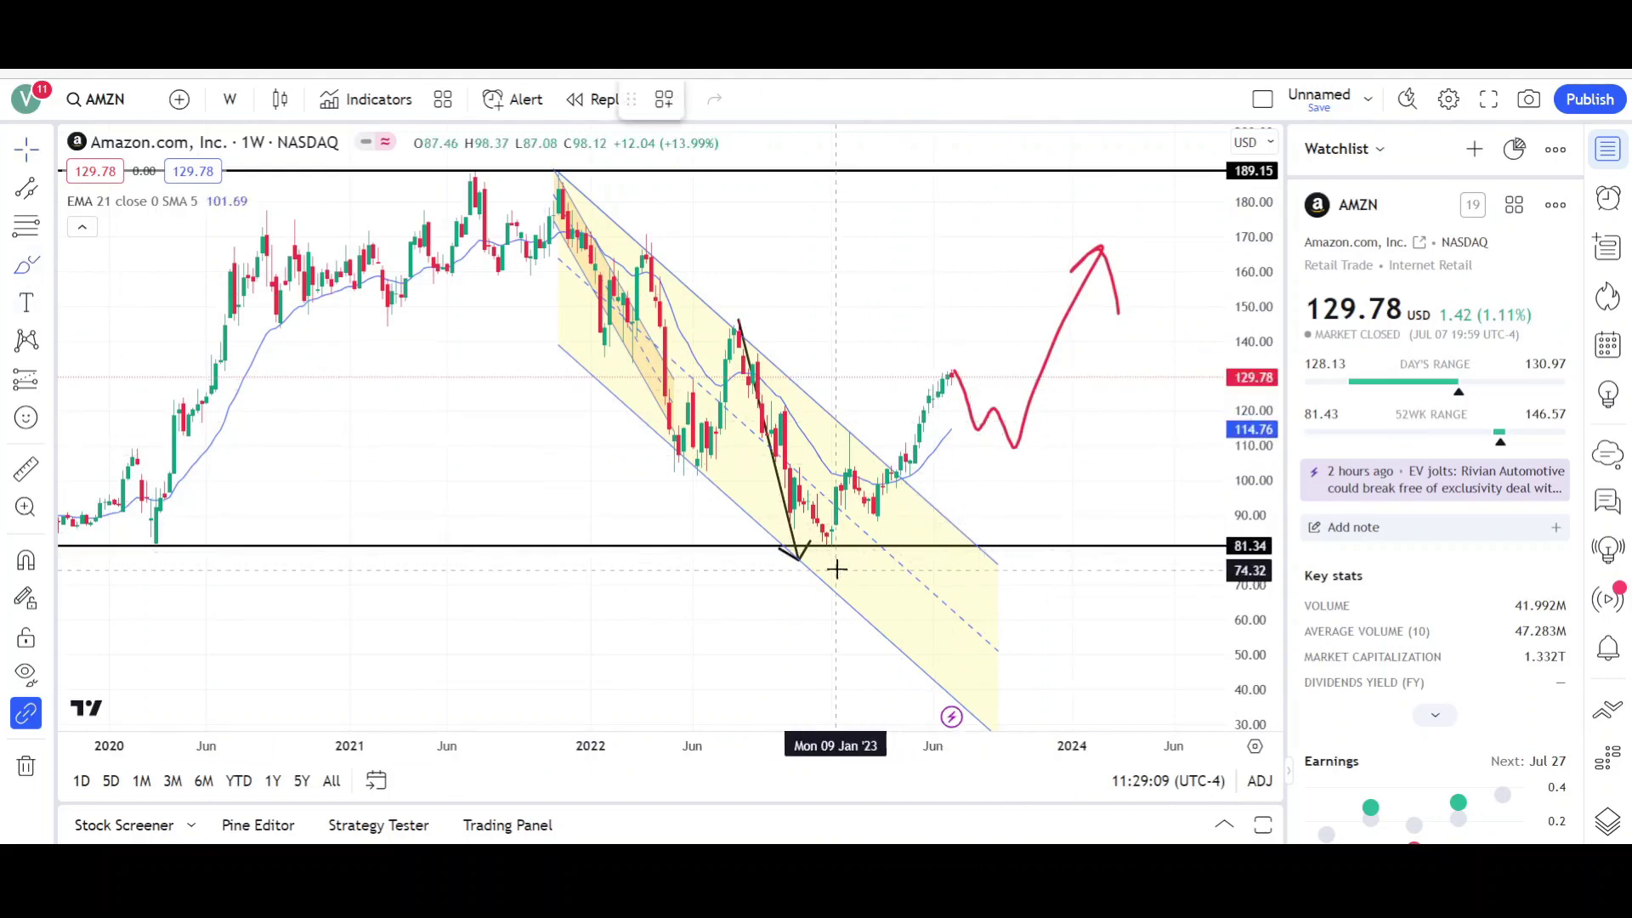
mouse_move(844, 532)
mouse_down()
mouse_move(882, 565)
mouse_move(842, 534)
mouse_up()
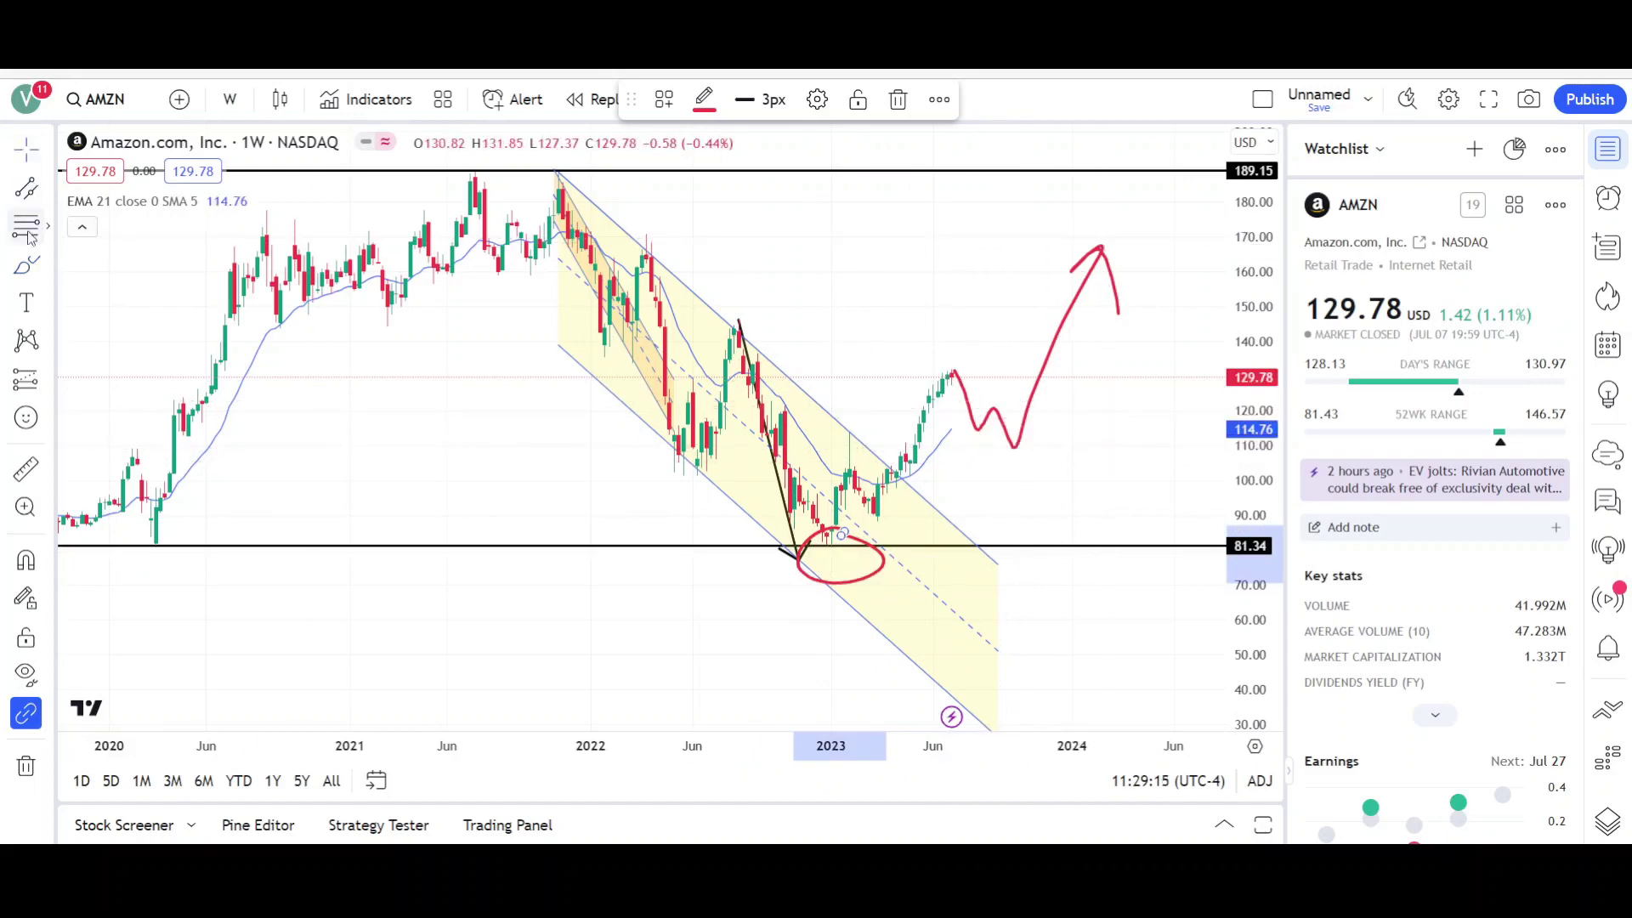
click(26, 265)
drag(953, 374, 983, 486)
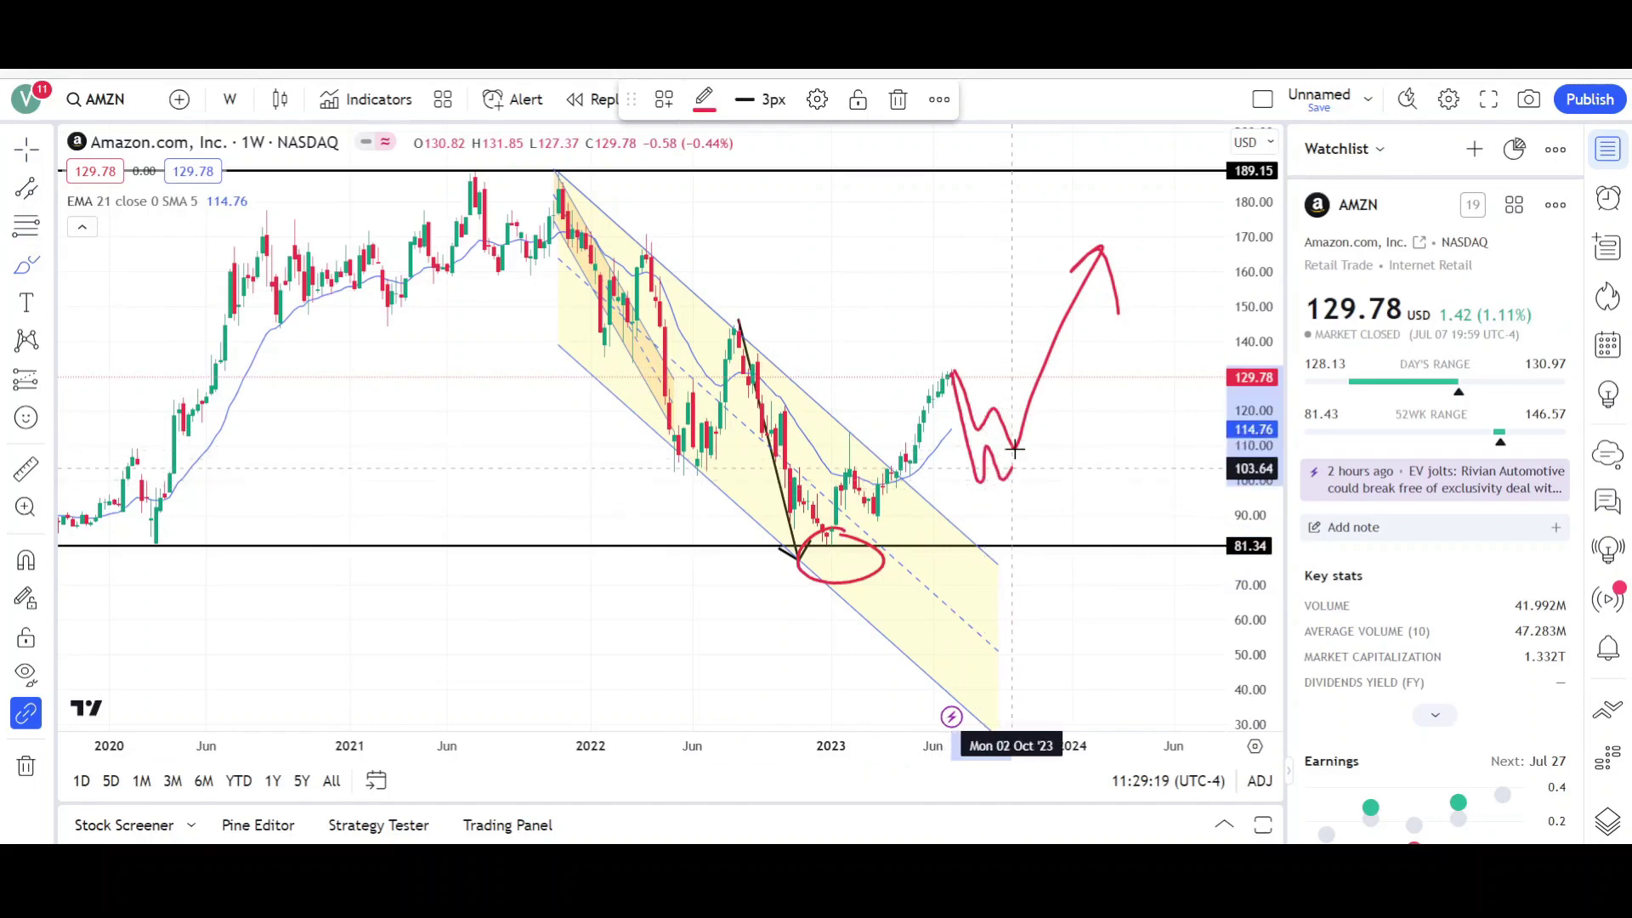
mouse_move(1022, 417)
mouse_down()
mouse_move(1079, 566)
mouse_move(1090, 533)
mouse_up()
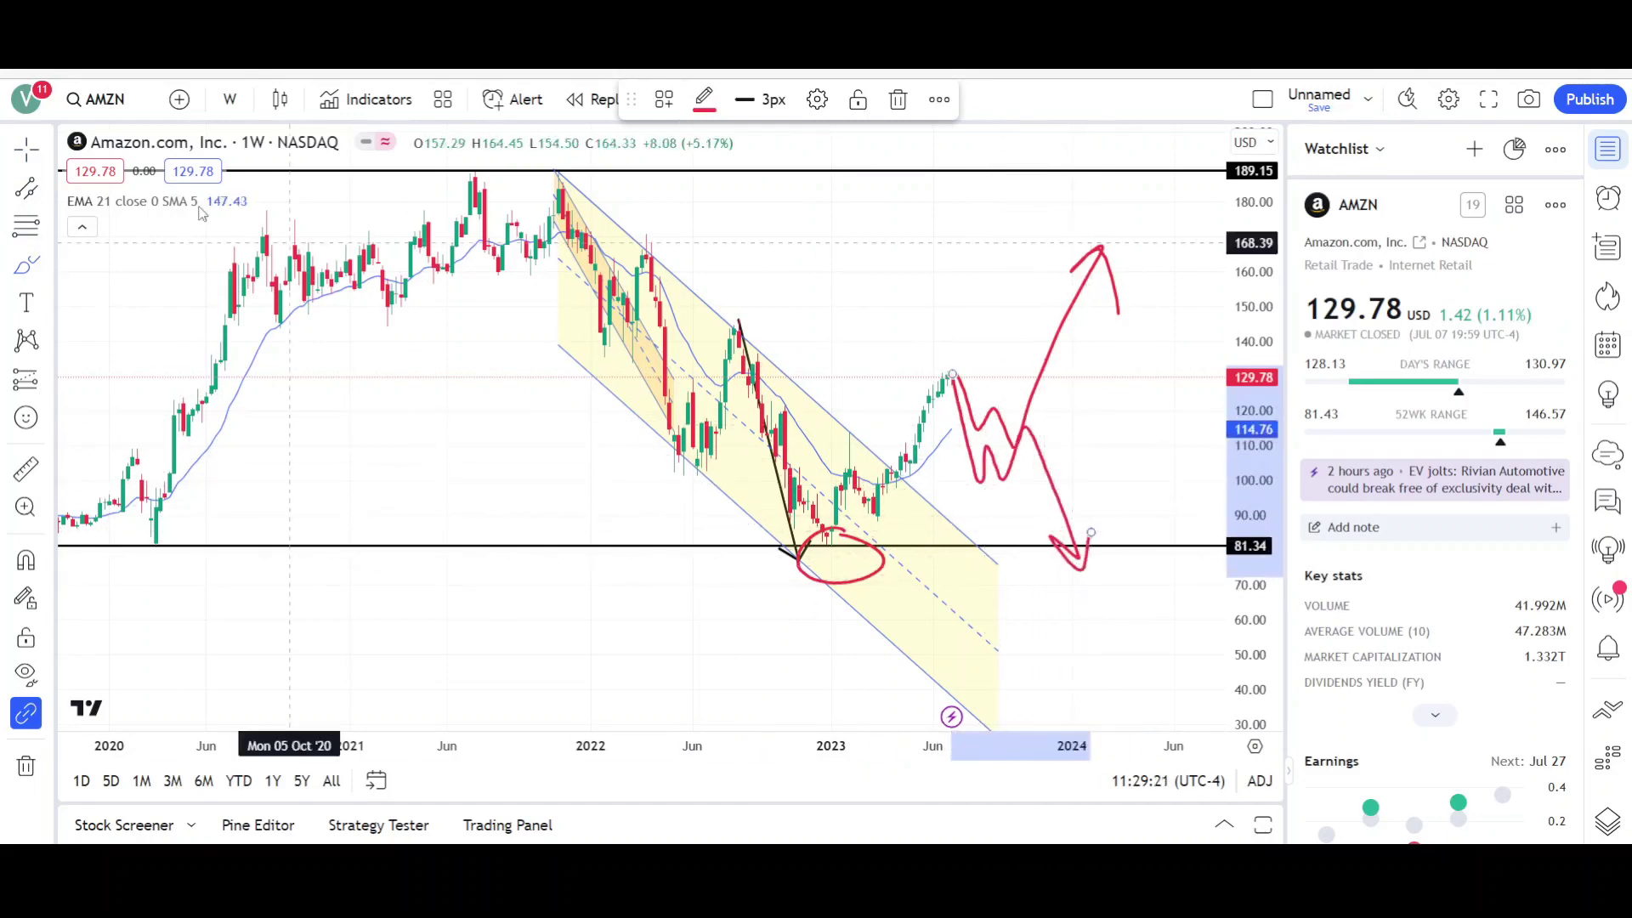
Reposition both red projections, raising the upward one past the 189.15 line, and brush an arc over the downward one.
click(1043, 385)
mouse_move(1043, 385)
mouse_down()
mouse_move(1001, 244)
mouse_move(1027, 348)
mouse_move(1054, 367)
mouse_move(1041, 377)
mouse_up()
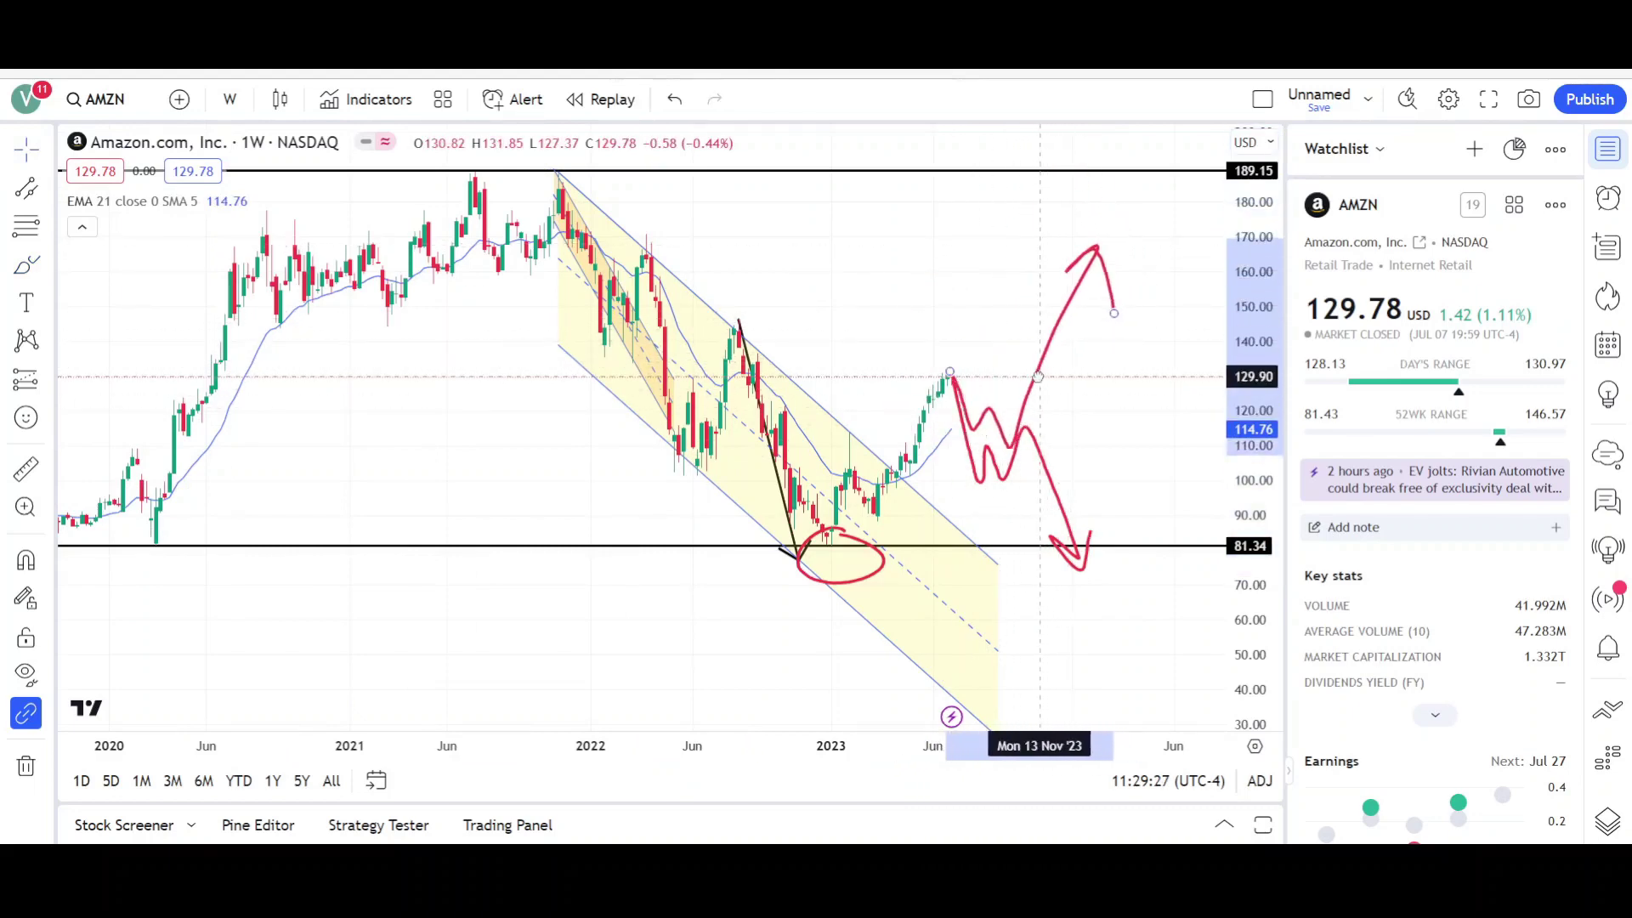
mouse_move(1039, 377)
mouse_down()
mouse_move(1031, 255)
mouse_move(961, 226)
mouse_move(1031, 379)
mouse_move(1051, 256)
mouse_move(1043, 291)
mouse_move(1035, 250)
mouse_up()
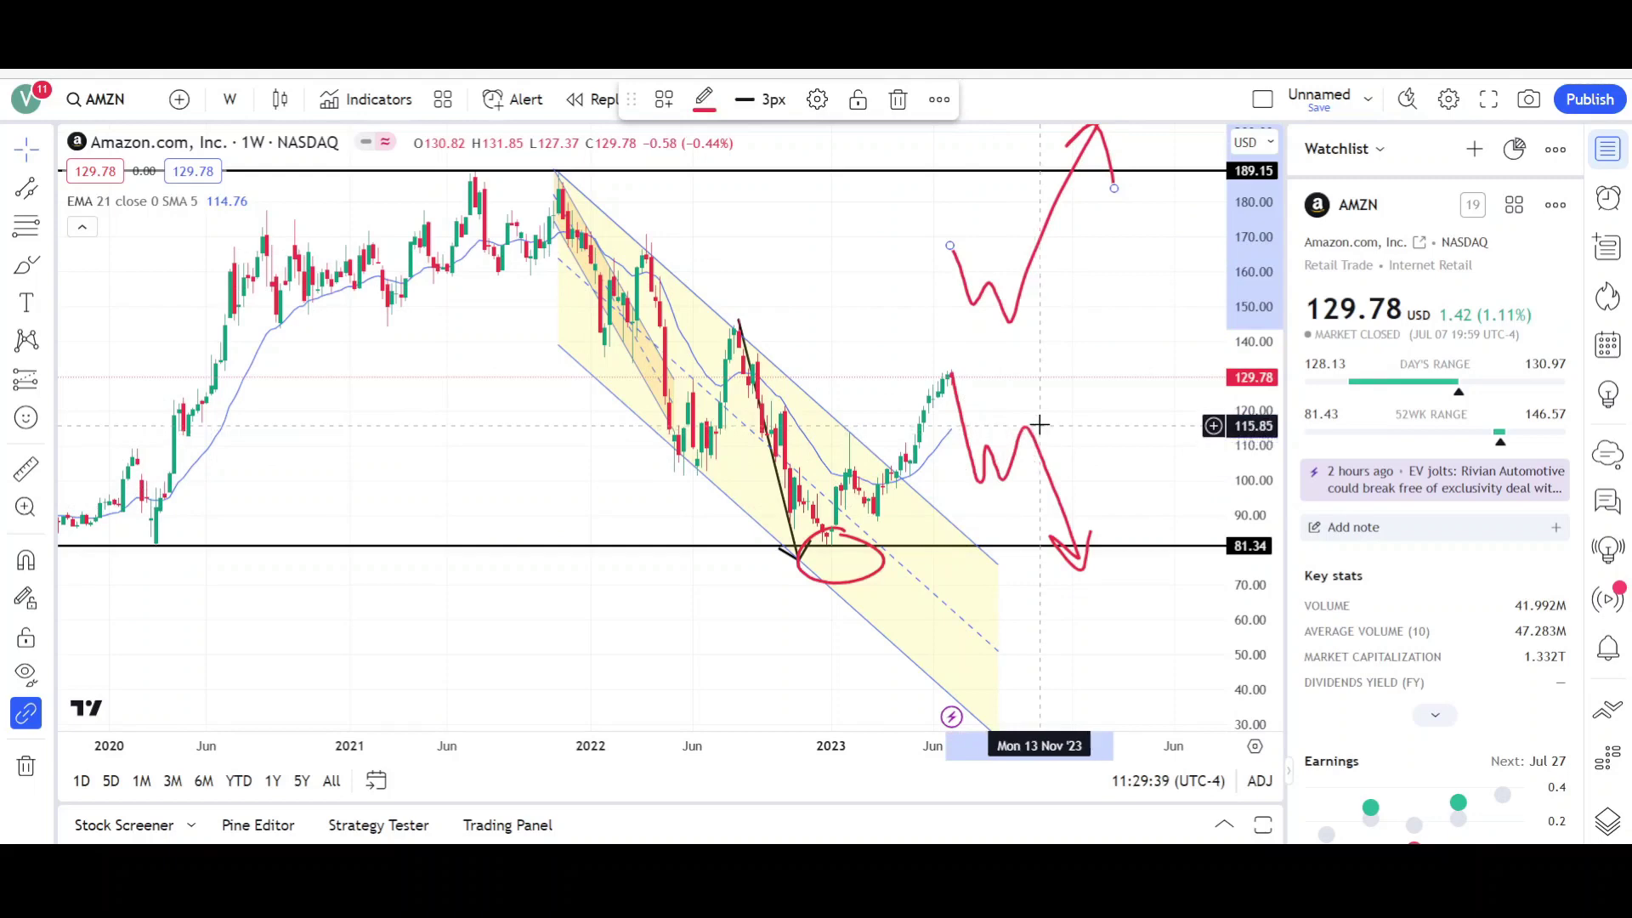
click(26, 264)
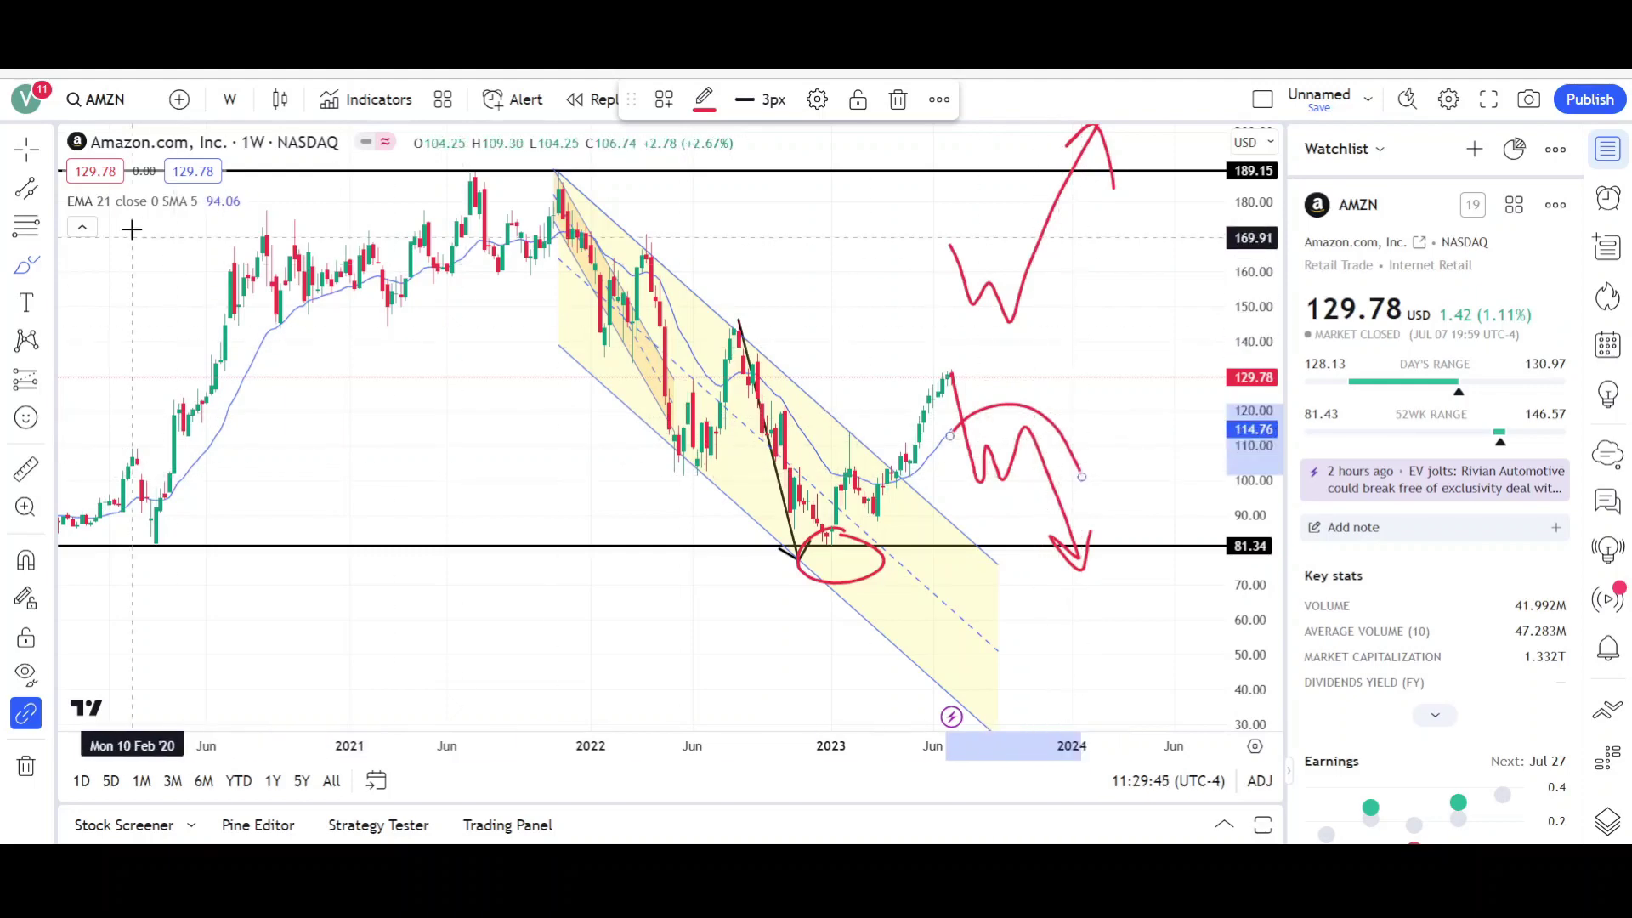
drag(1044, 473, 1049, 456)
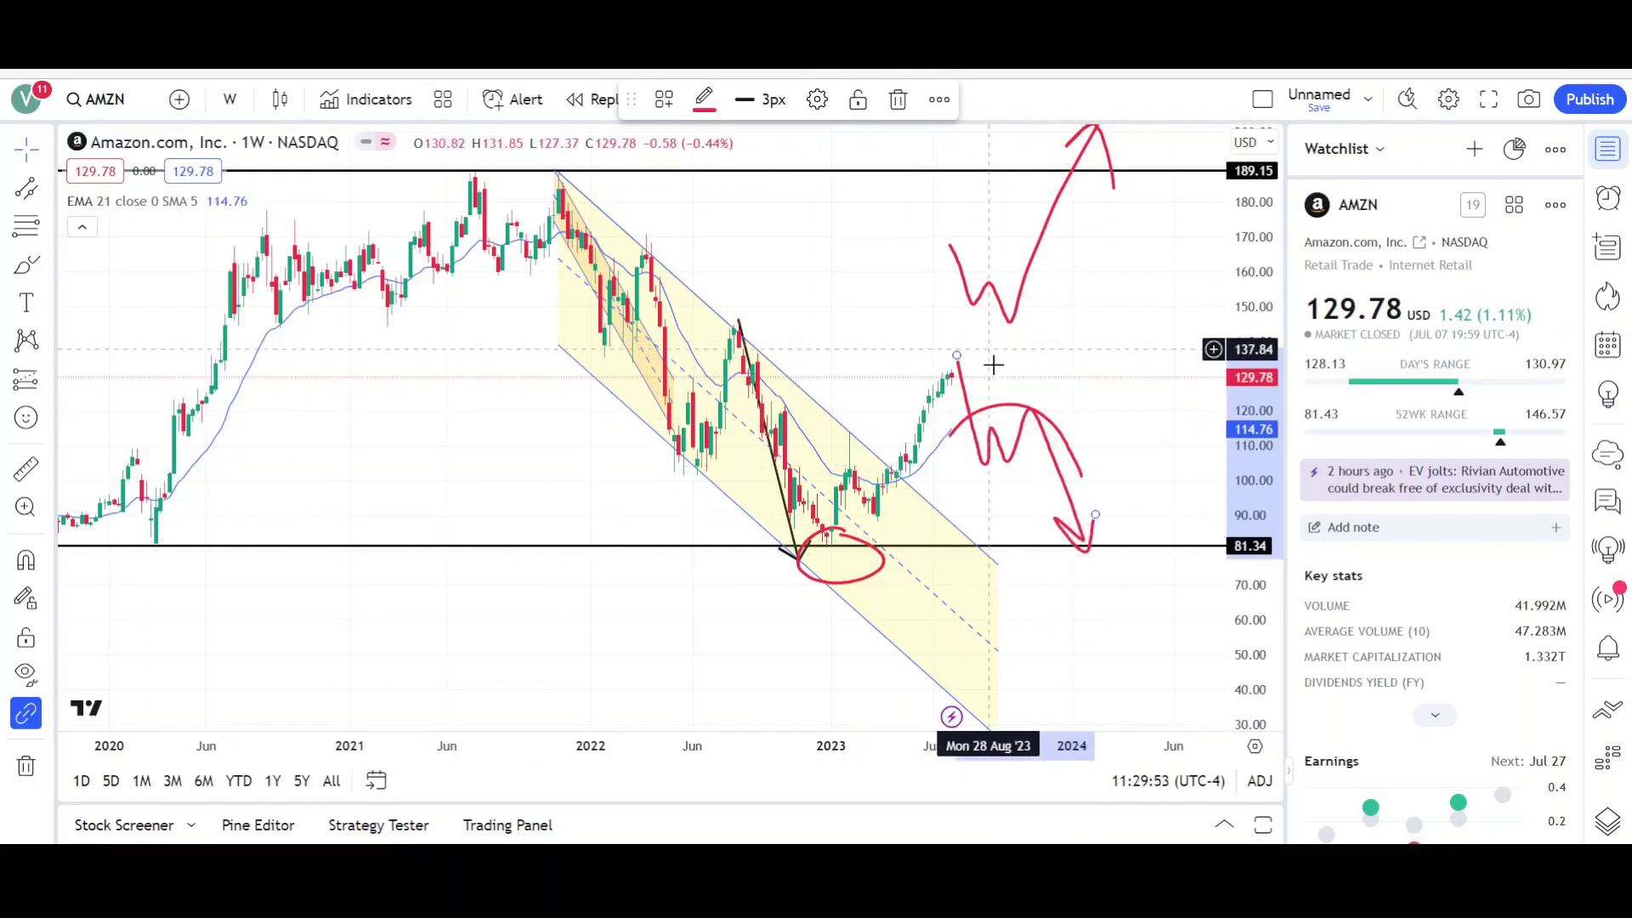
Remove all drawings from the weekly Amazon chart.
right_click(913, 331)
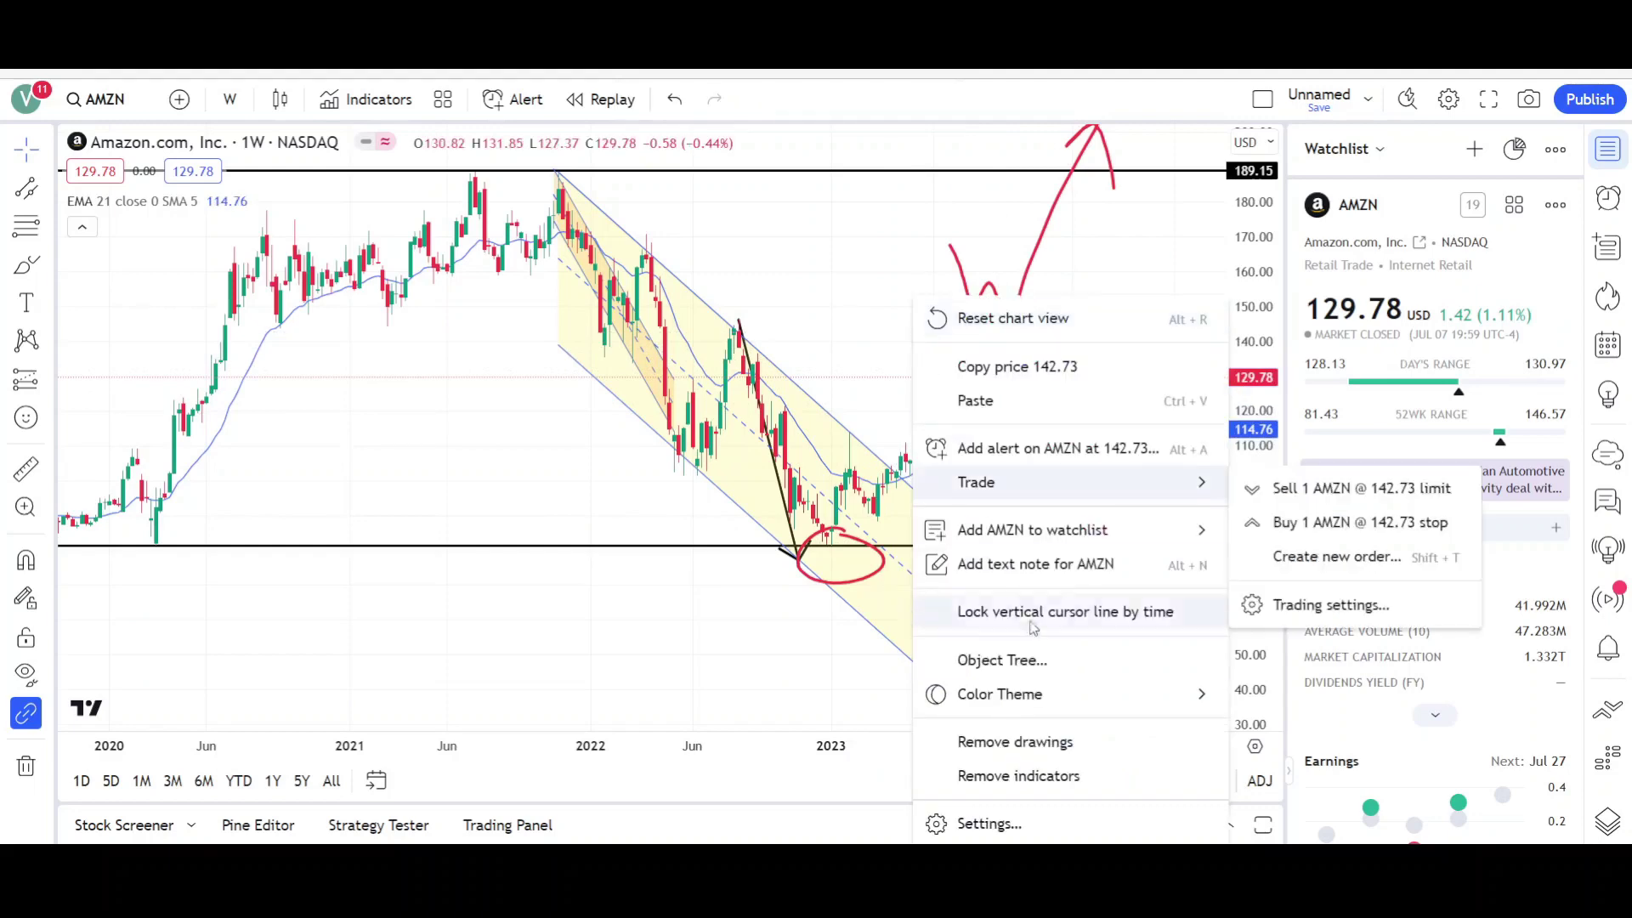
click(1007, 739)
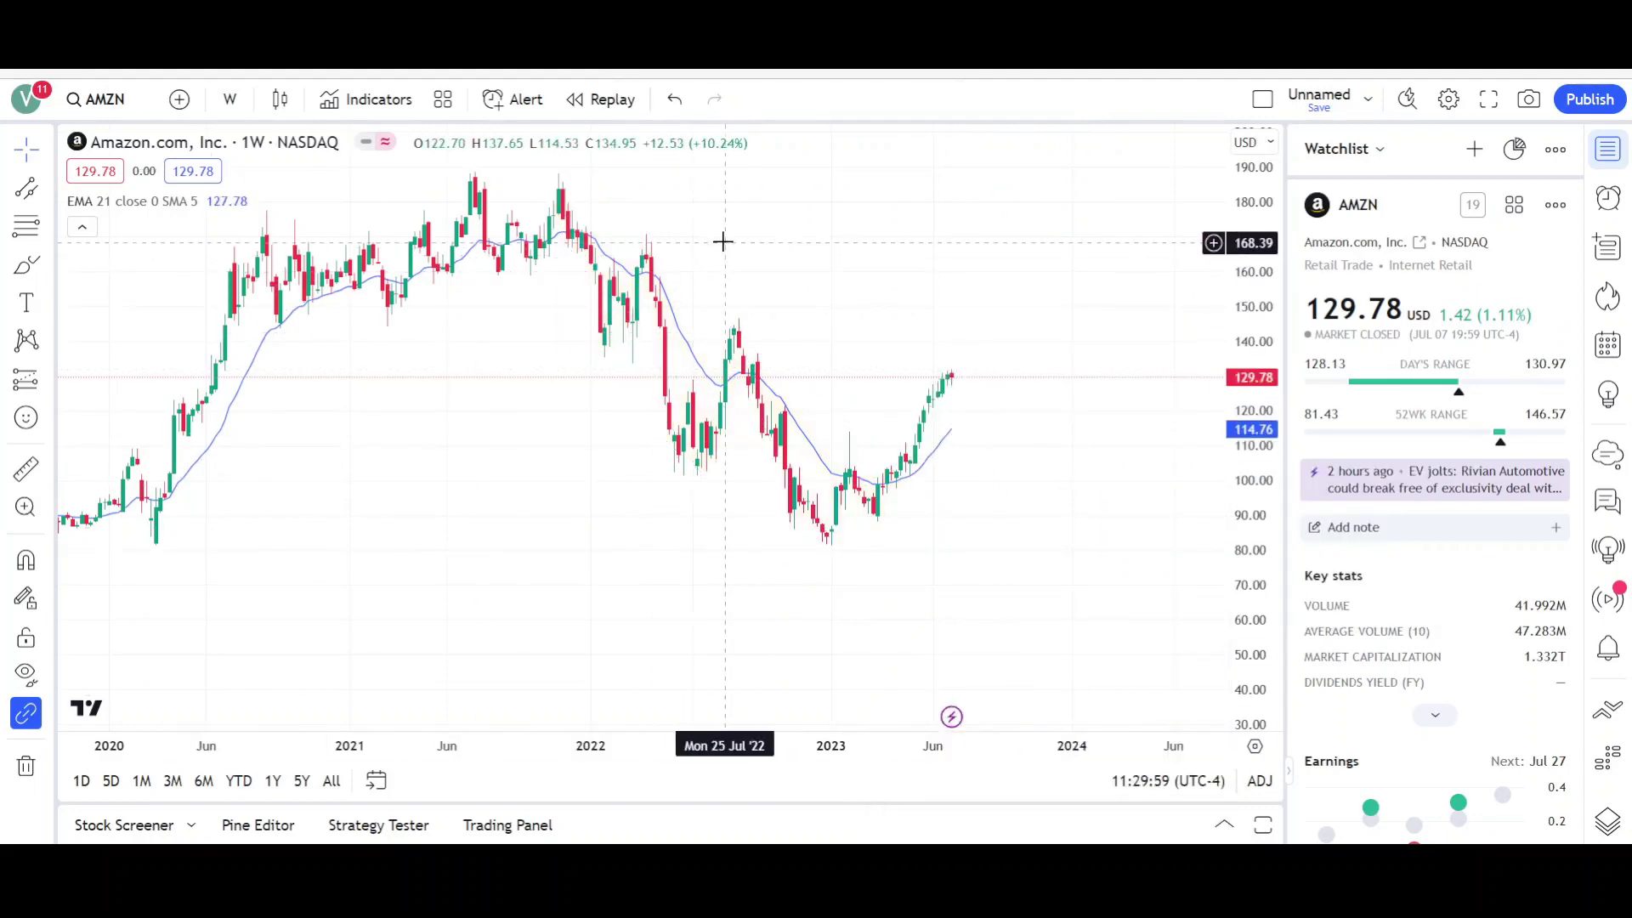
drag(760, 262, 885, 298)
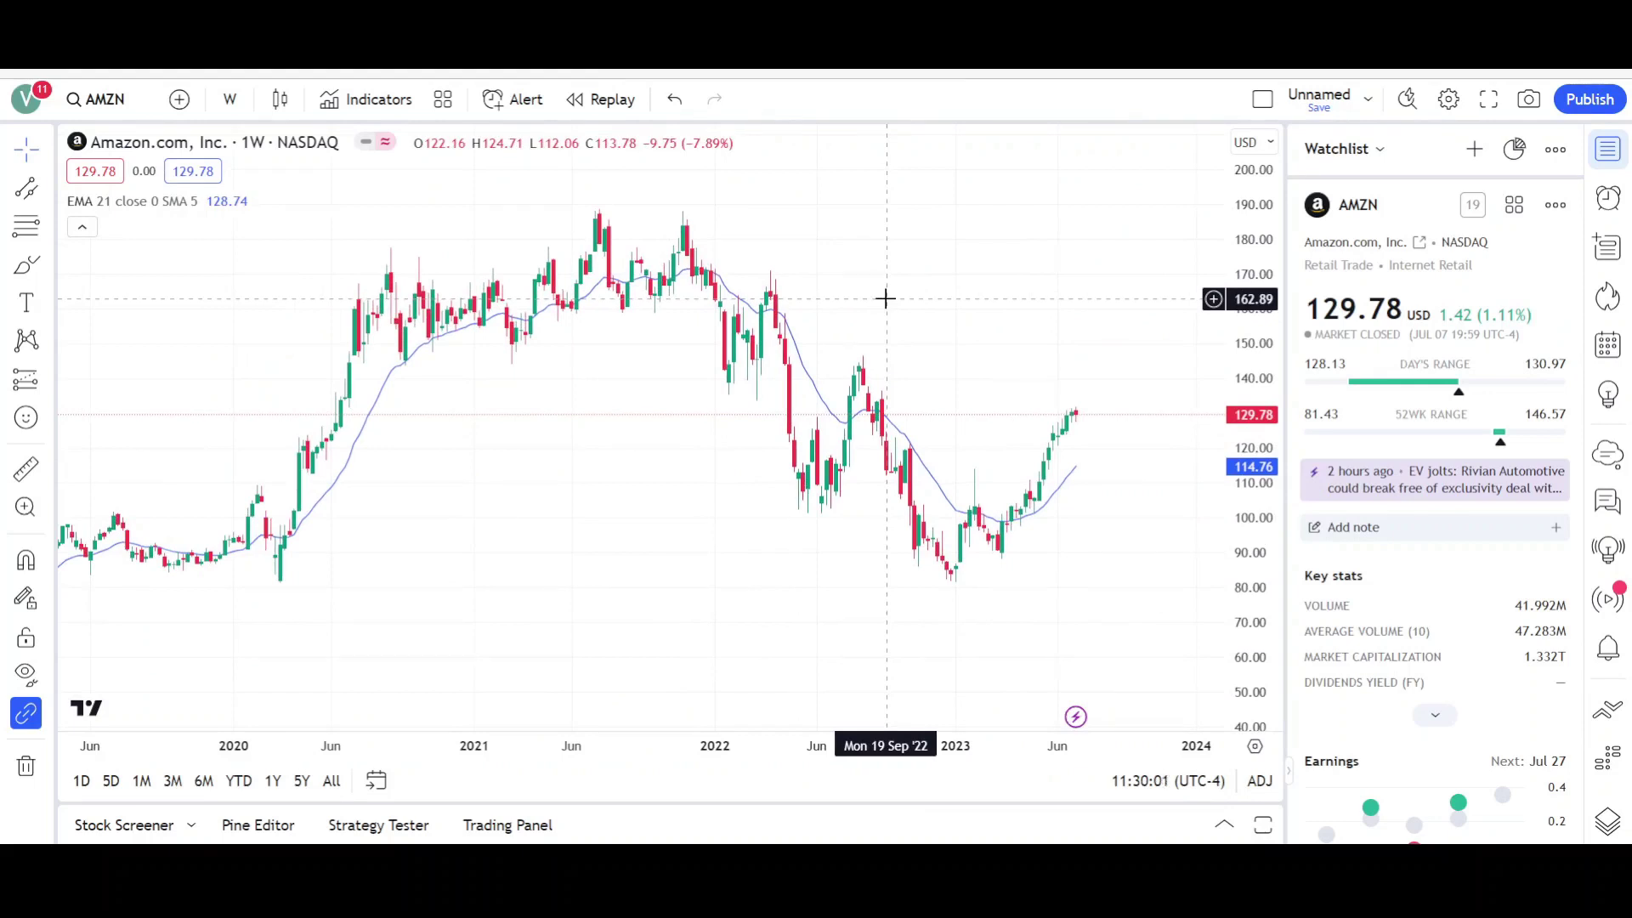